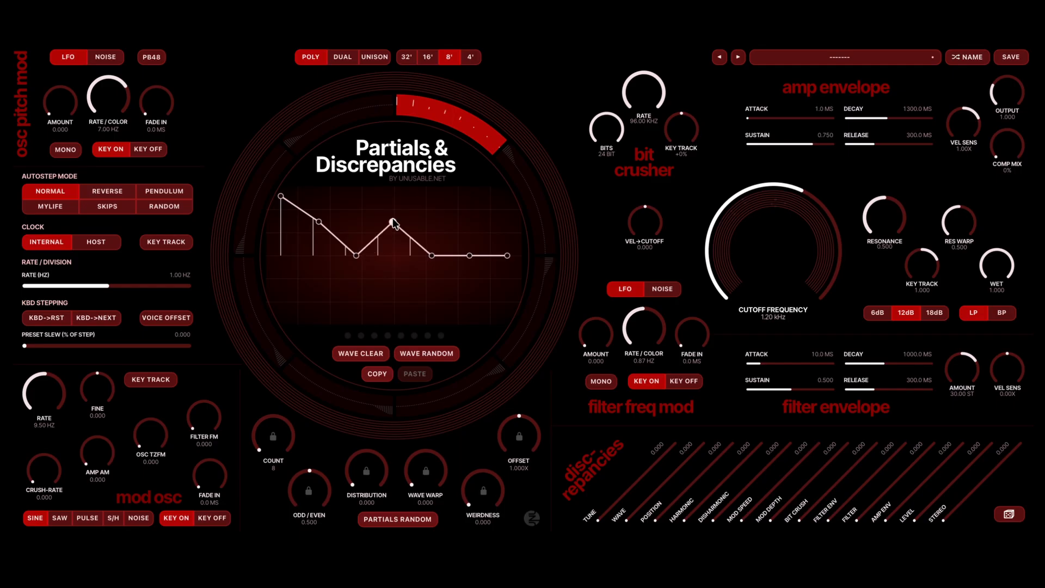
# - Reshape the first segment's wave by lowering and then raising its sixth point, and pull its fourth point below the centre line
pyautogui.moveTo(471, 257); pyautogui.dragTo(471, 310)
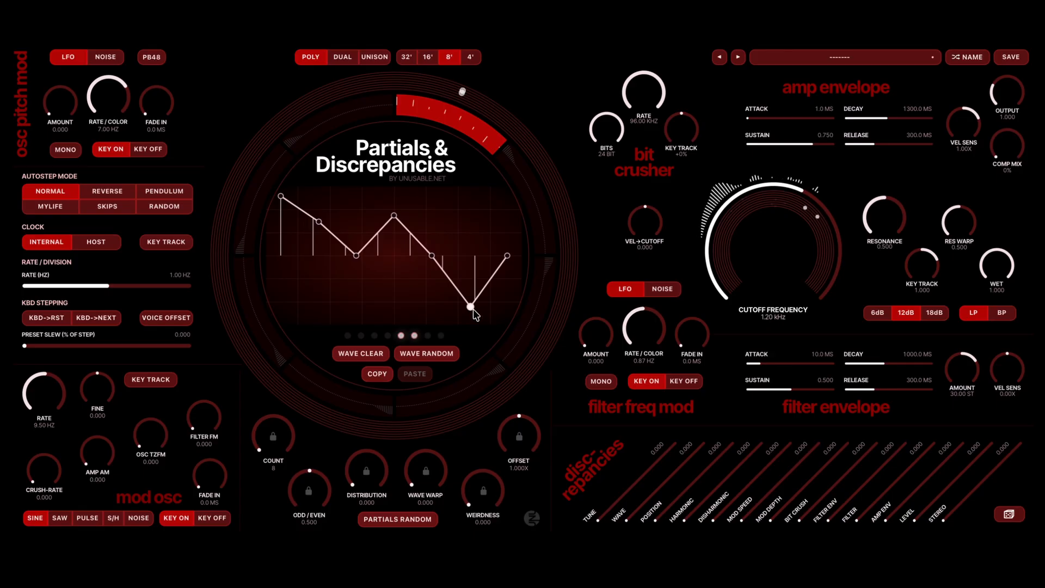
pyautogui.moveTo(471, 307); pyautogui.dragTo(456, 199)
pyautogui.moveTo(389, 217); pyautogui.dragTo(390, 300)
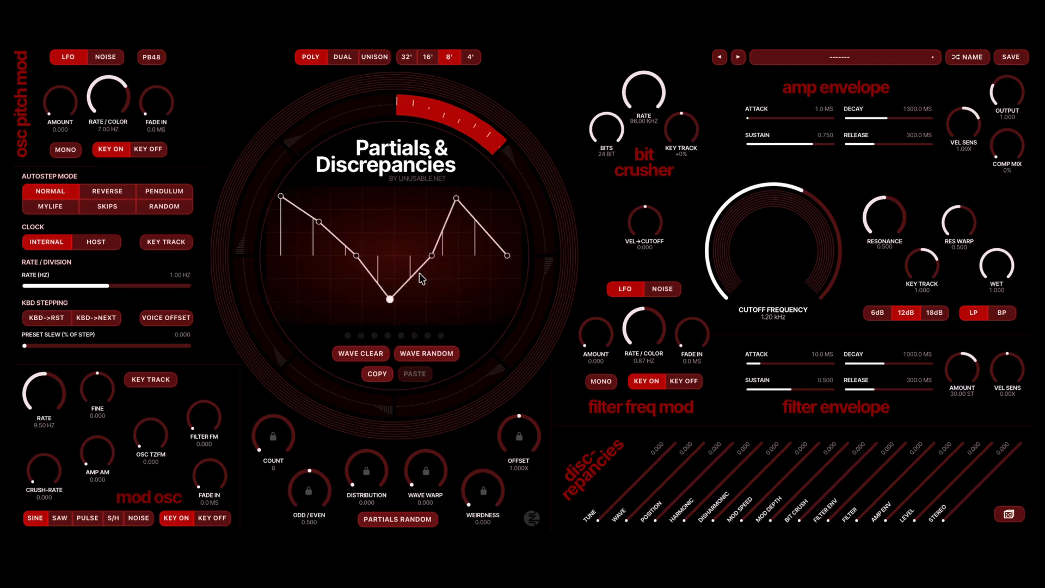
# - Clear the first segment's wave back to its default shape and copy it
pyautogui.click(345, 353)
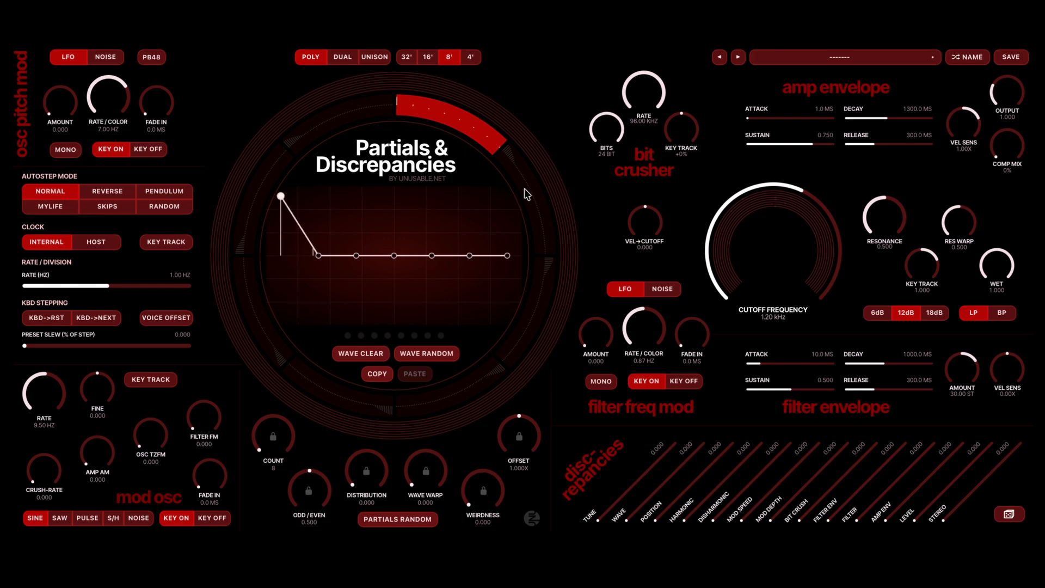
pyautogui.click(374, 374)
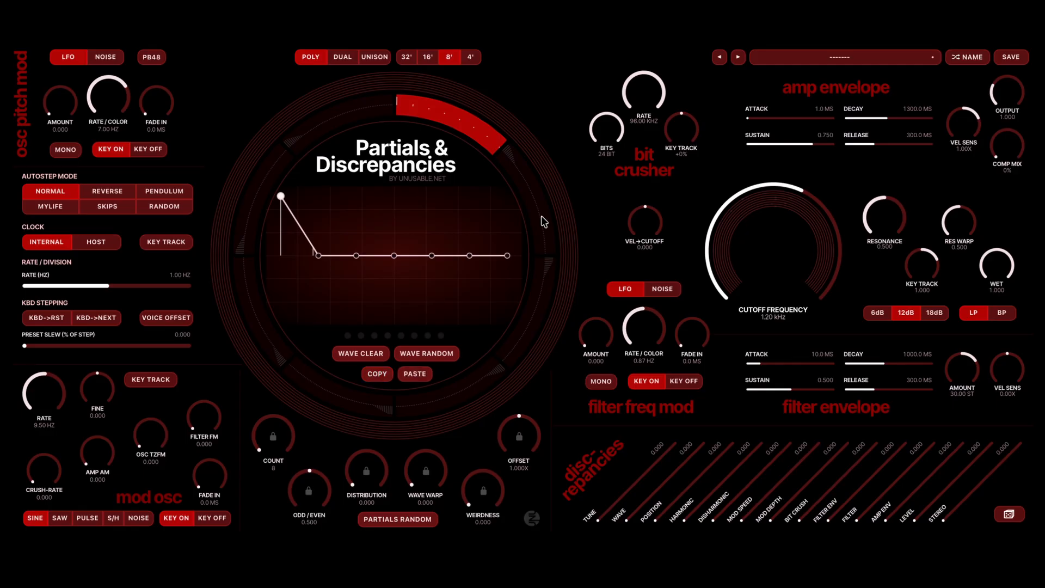
# - Paste the wave into the second ring segment, raise its second point to the maximum and reset its first point to zero
pyautogui.click(538, 204)
pyautogui.click(419, 381)
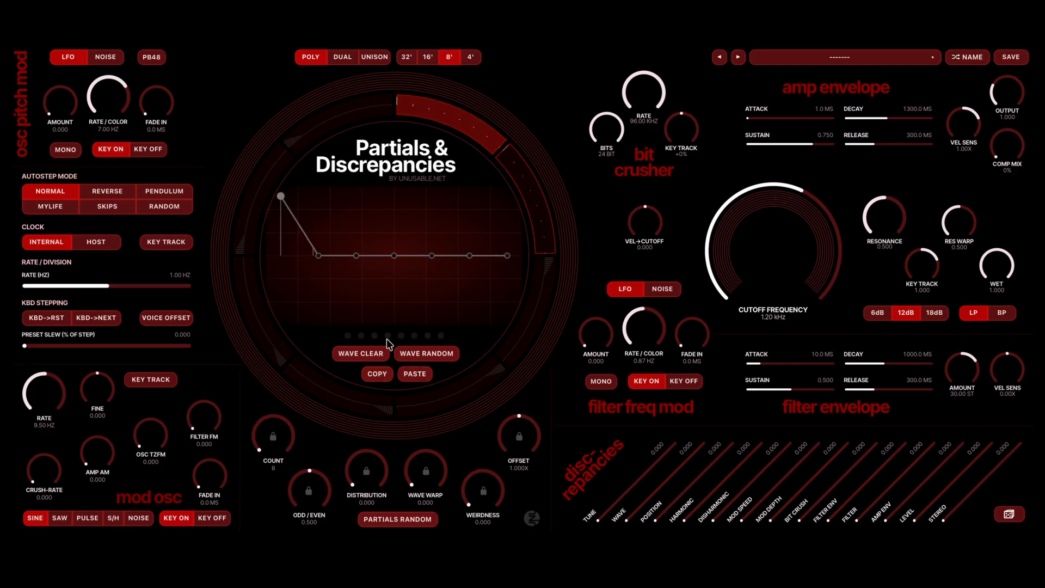
pyautogui.moveTo(317, 256); pyautogui.dragTo(281, 308)
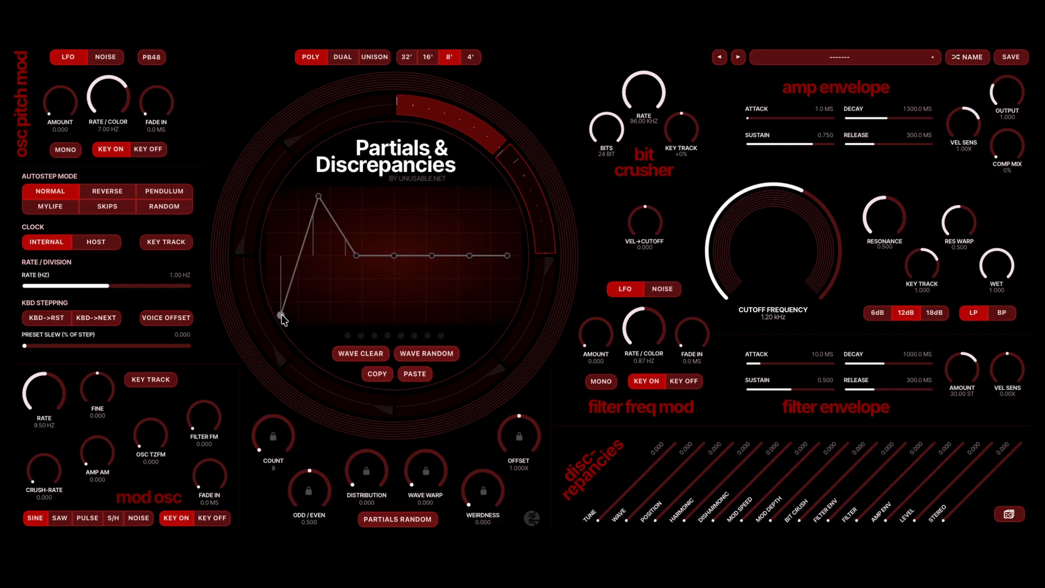
pyautogui.doubleClick(281, 315)
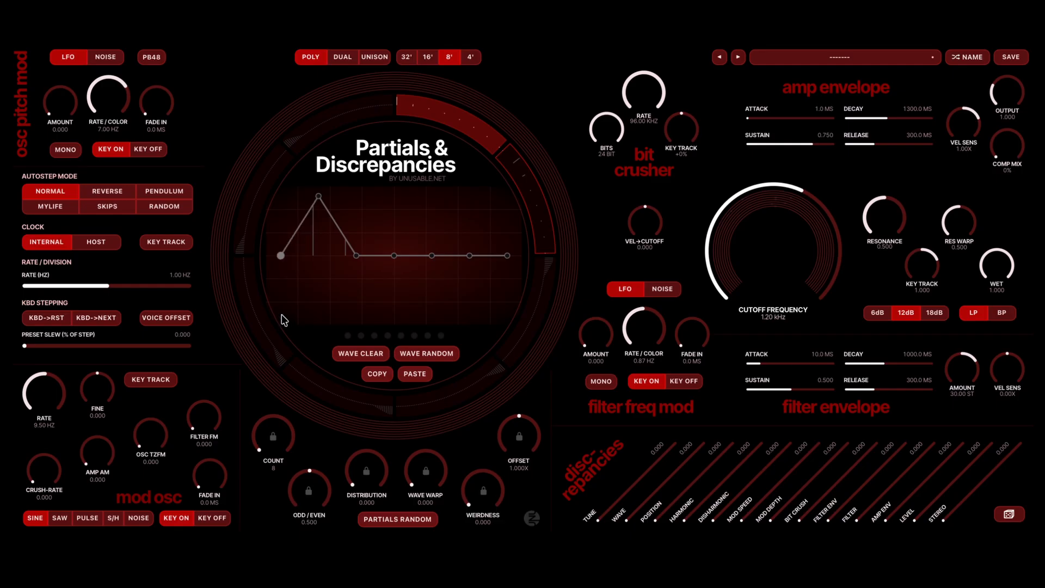
# - Paste the wave into the third ring segment, reset its first point to zero and raise its third point to the maximum
pyautogui.click(542, 302)
pyautogui.click(412, 372)
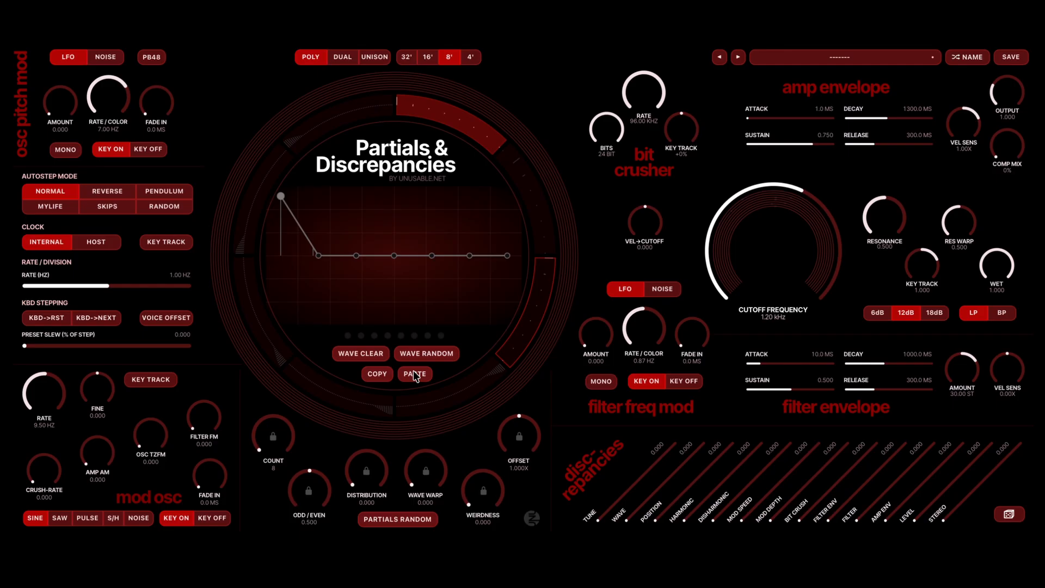
pyautogui.doubleClick(281, 197)
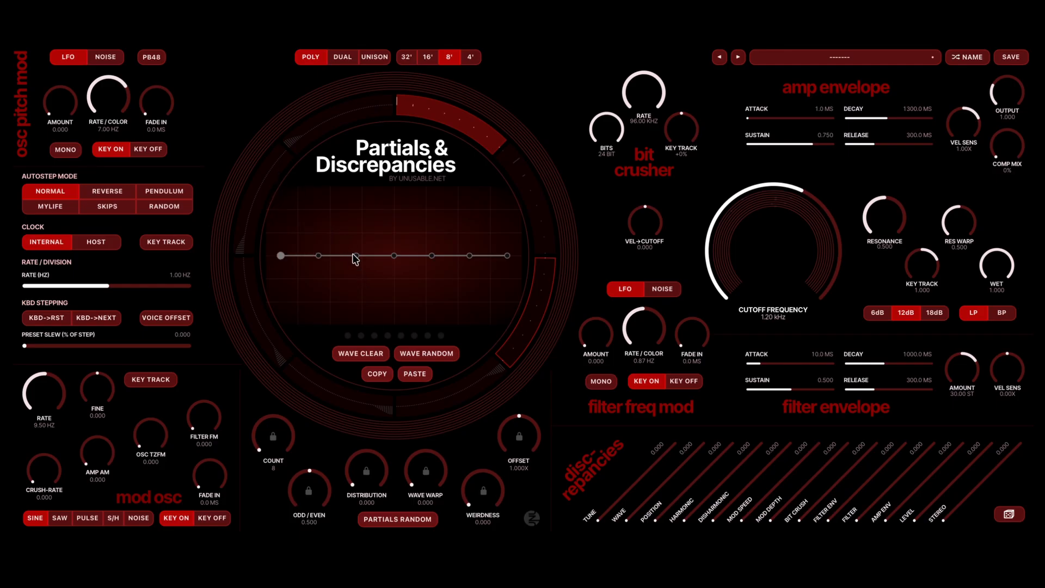
pyautogui.moveTo(356, 256); pyautogui.dragTo(356, 190)
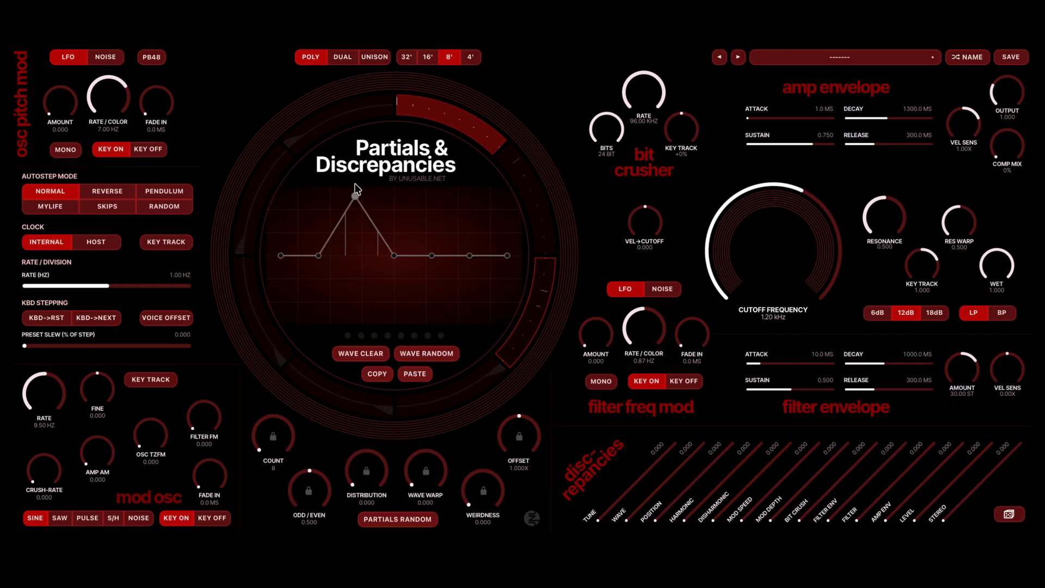
# - Paste the wave into the fourth ring segment, lower its first point to zero and raise its fourth point to the maximum
pyautogui.click(470, 388)
pyautogui.click(408, 372)
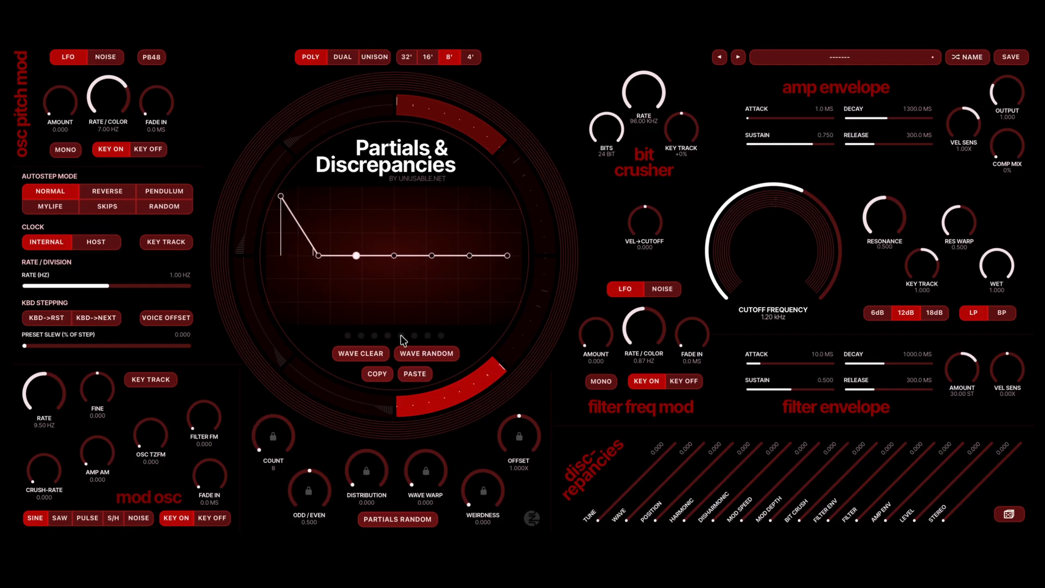
pyautogui.moveTo(281, 197); pyautogui.dragTo(385, 256)
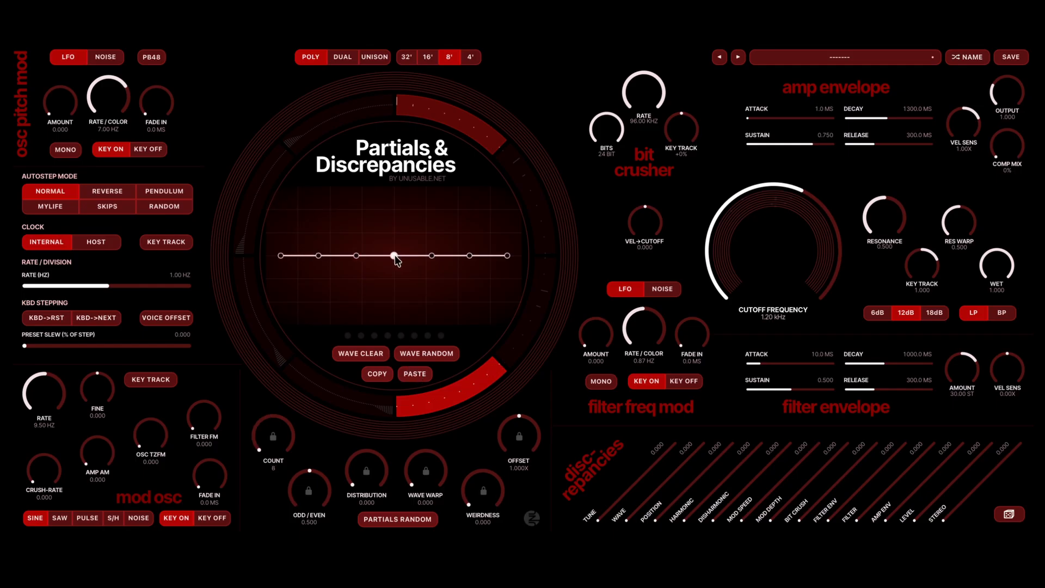
pyautogui.moveTo(395, 256); pyautogui.dragTo(396, 158)
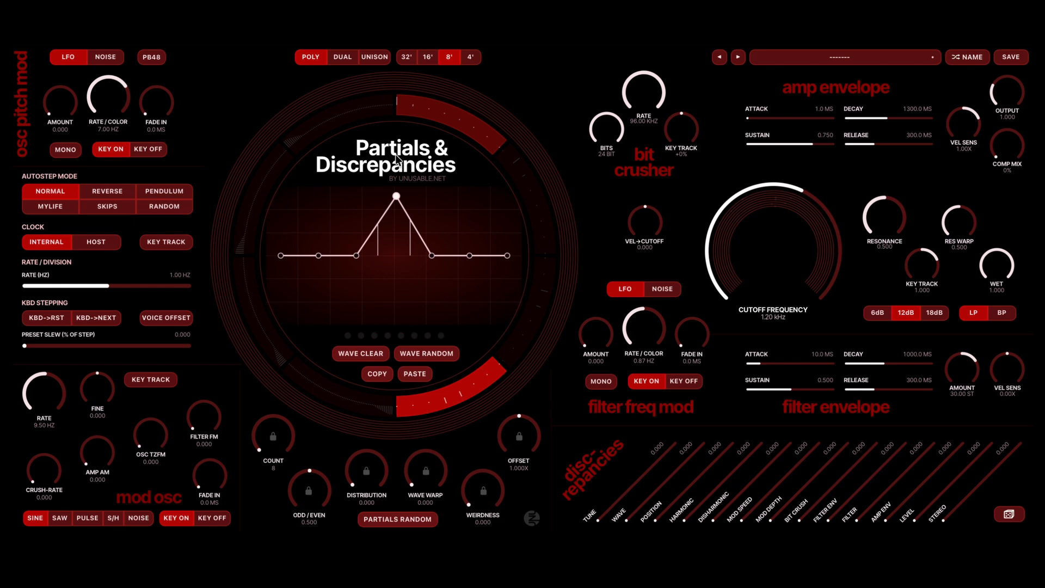
# - Enable the second and third ring segments and select the fourth segment for editing
pyautogui.click(531, 199)
pyautogui.click(540, 292)
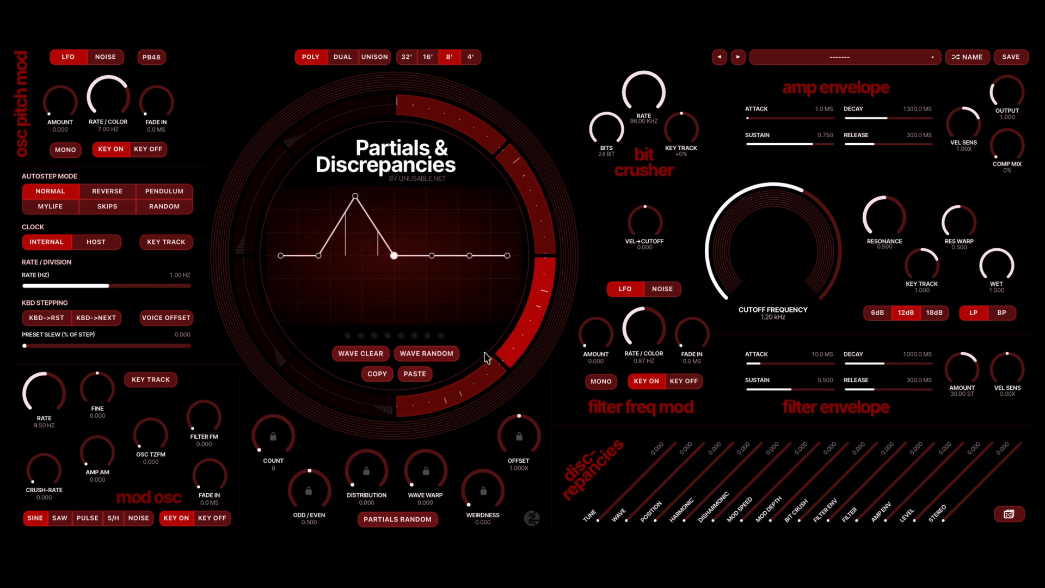
pyautogui.click(478, 386)
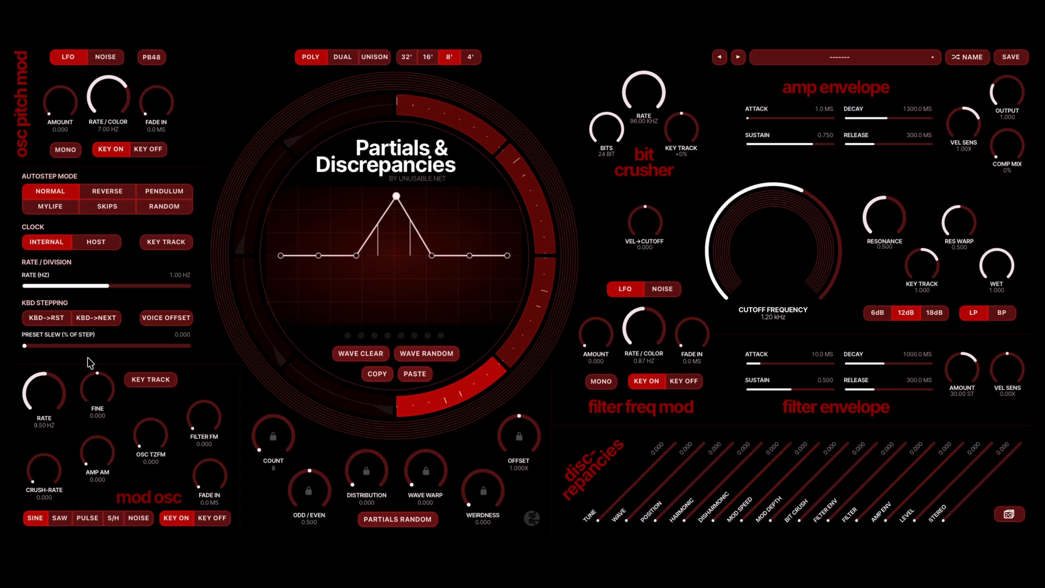
# - Set the preset slew to 100% of the step and toggle the autostep clock's key tracking
pyautogui.moveTo(80, 347); pyautogui.dragTo(220, 351)
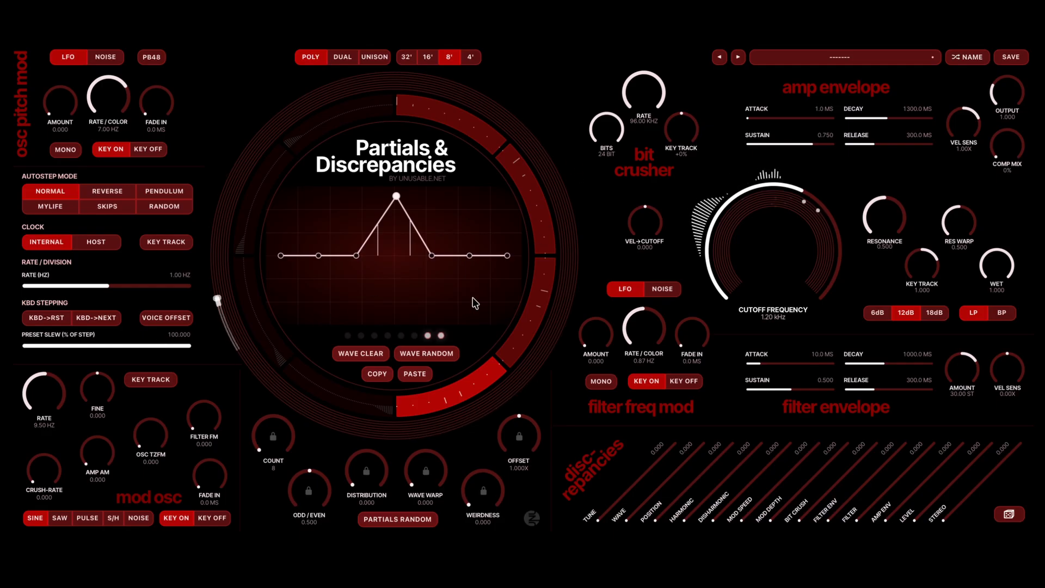
pyautogui.click(177, 248)
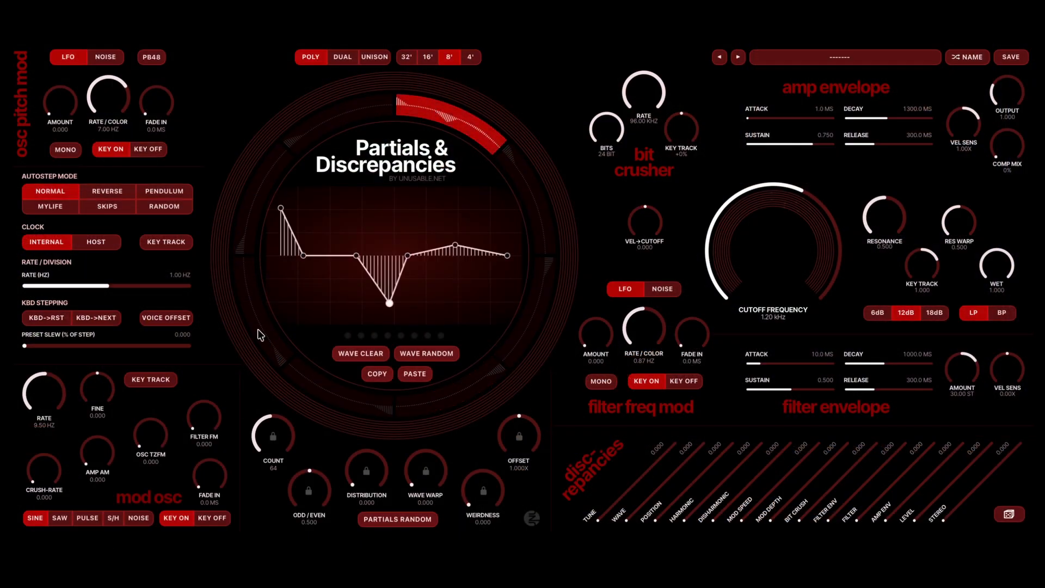
# - Clear the wave and reshape it with the second, fourth and last points raised and the sixth point at the minimum
pyautogui.click(373, 353)
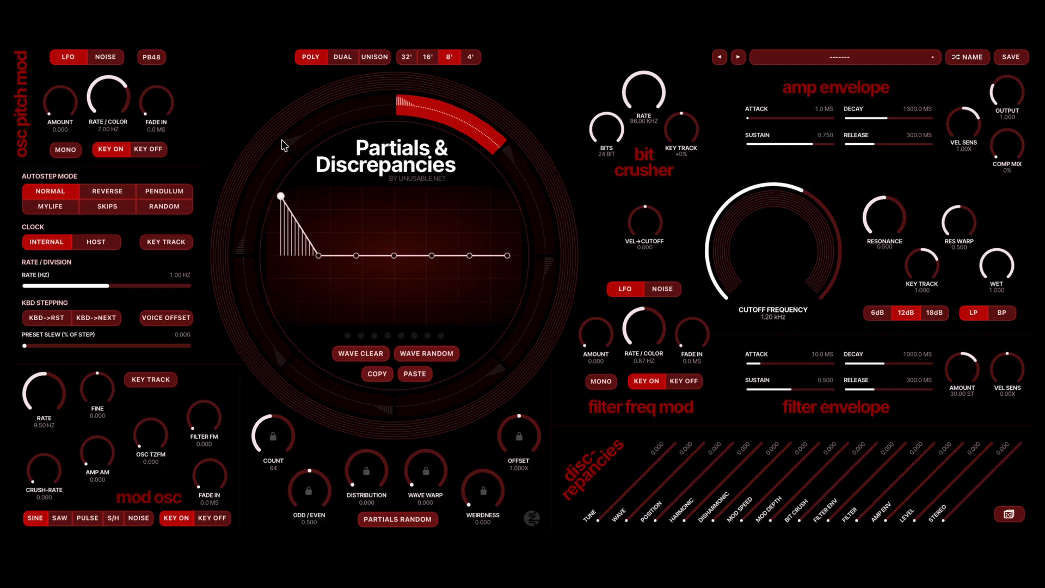
pyautogui.moveTo(318, 257); pyautogui.dragTo(322, 213)
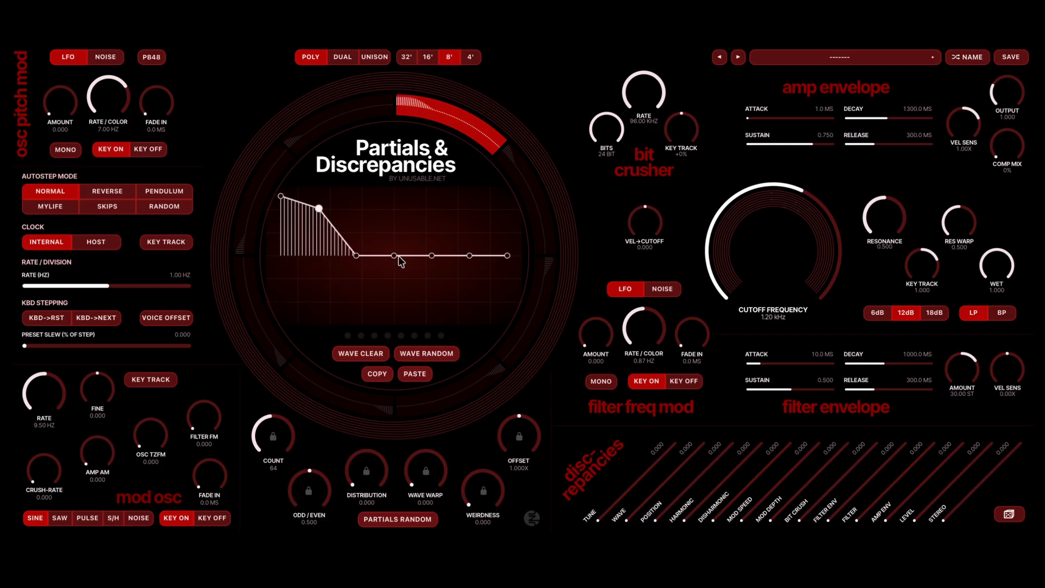
pyautogui.moveTo(398, 256); pyautogui.dragTo(394, 207)
pyautogui.moveTo(469, 255); pyautogui.dragTo(468, 316)
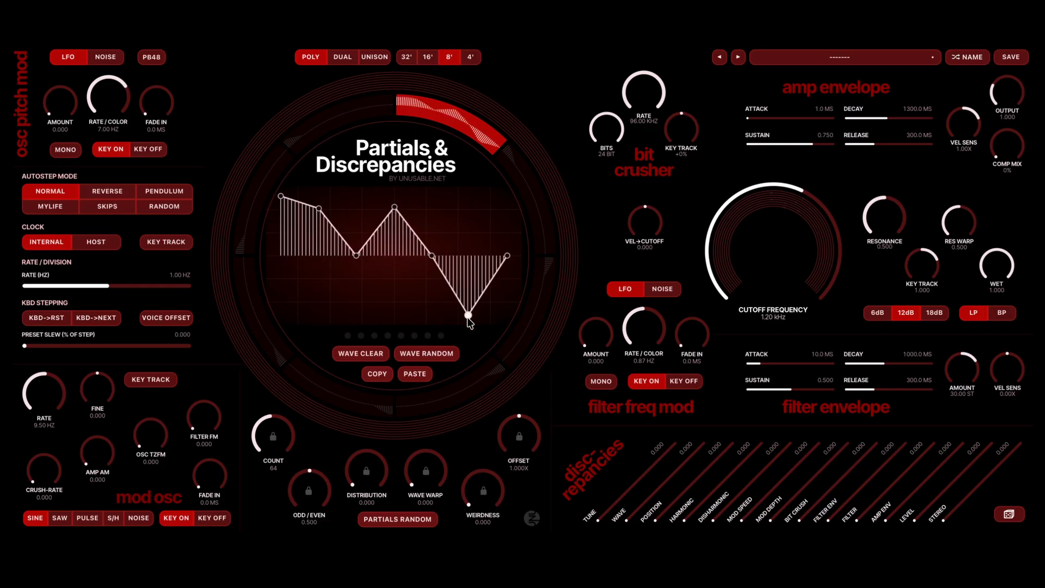
pyautogui.moveTo(507, 257); pyautogui.dragTo(508, 205)
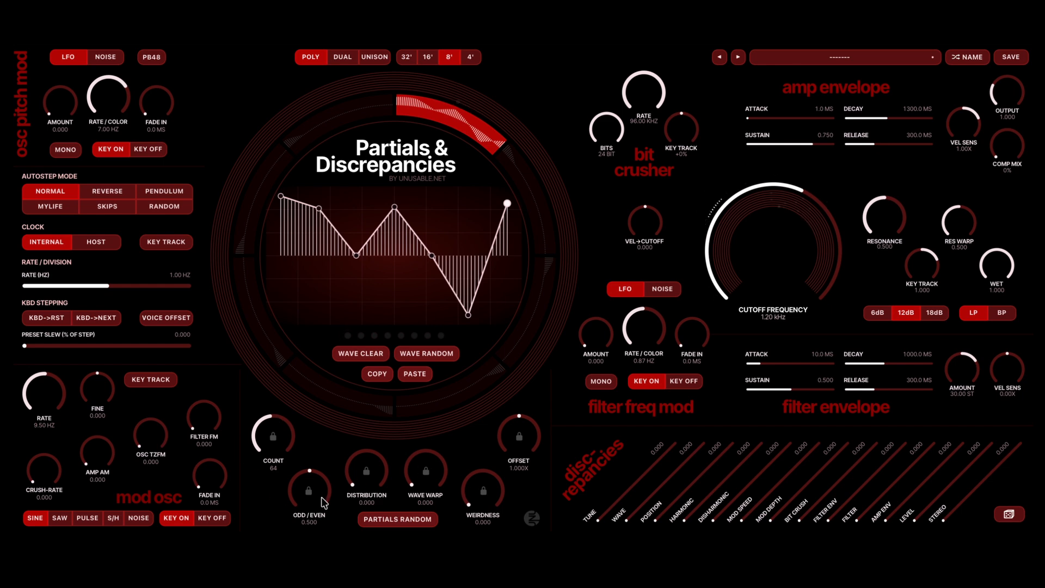
# - Sweep the number of partials up and down between 8 and 128 and leave the count at 12
pyautogui.scroll(-4, 274, 432)
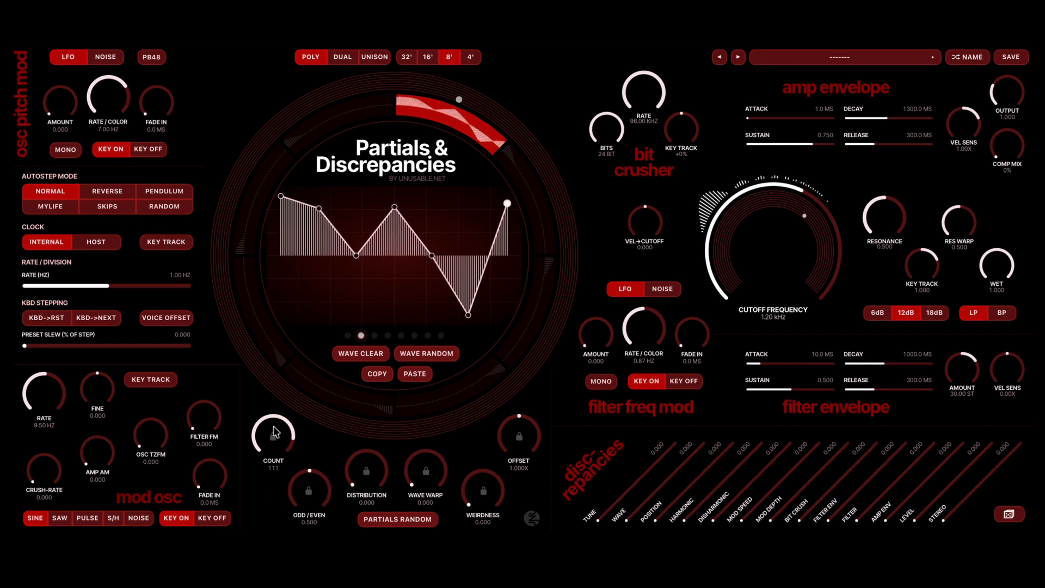
pyautogui.scroll(-10, 273, 433)
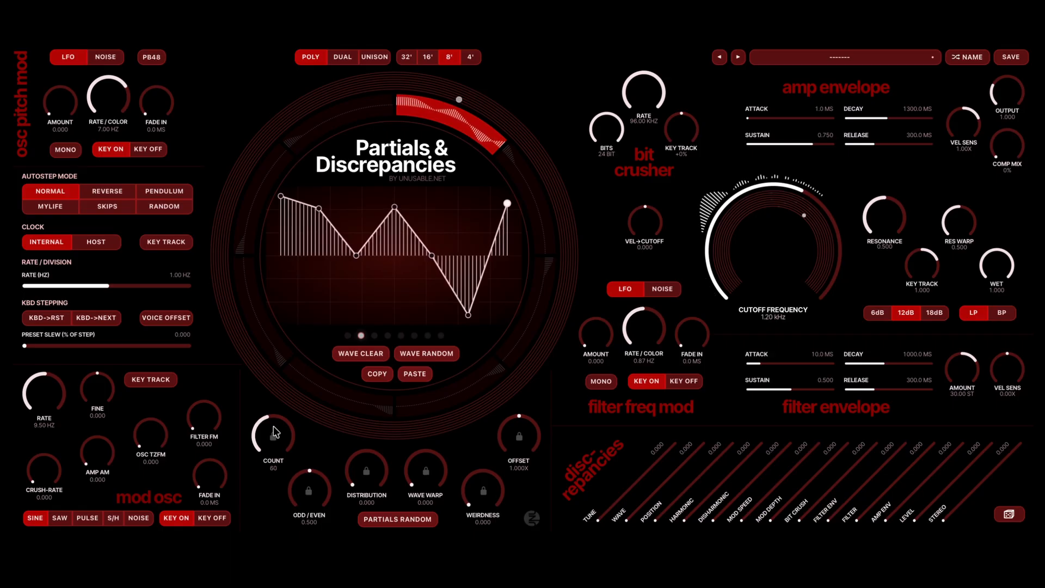
pyautogui.scroll(20, 275, 433)
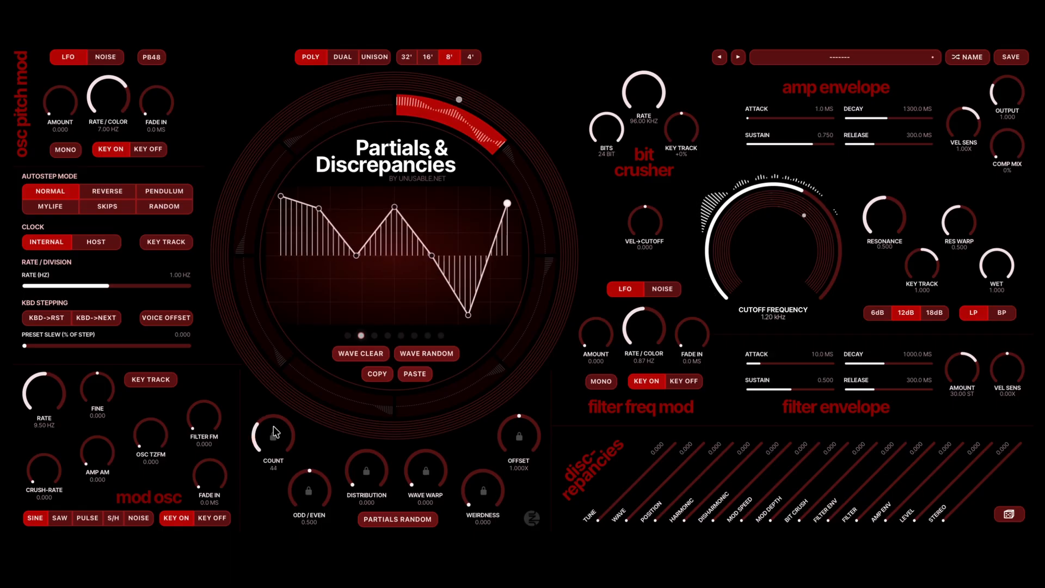
pyautogui.scroll(-5, 275, 432)
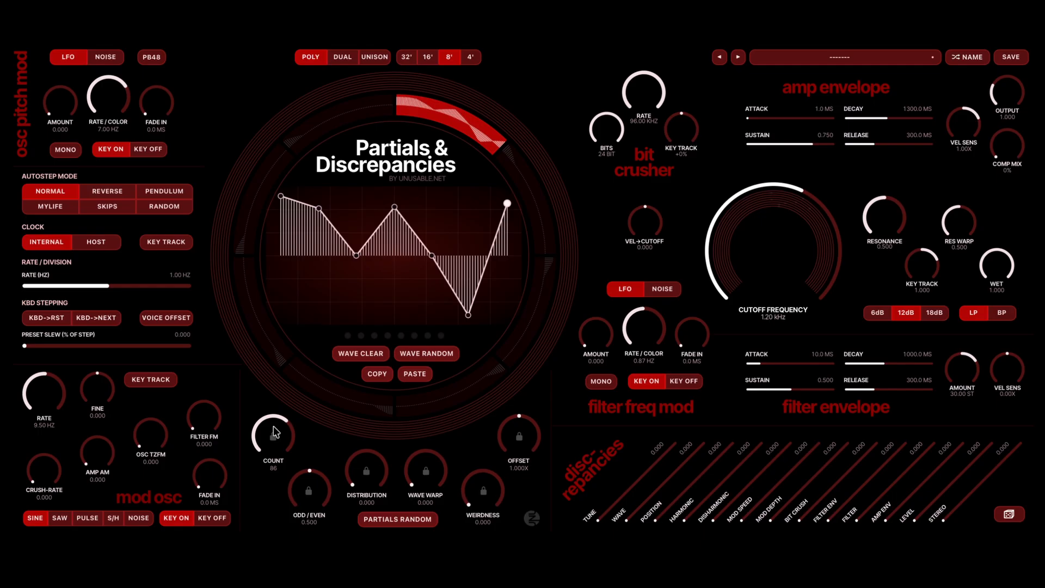
pyautogui.scroll(-13, 275, 433)
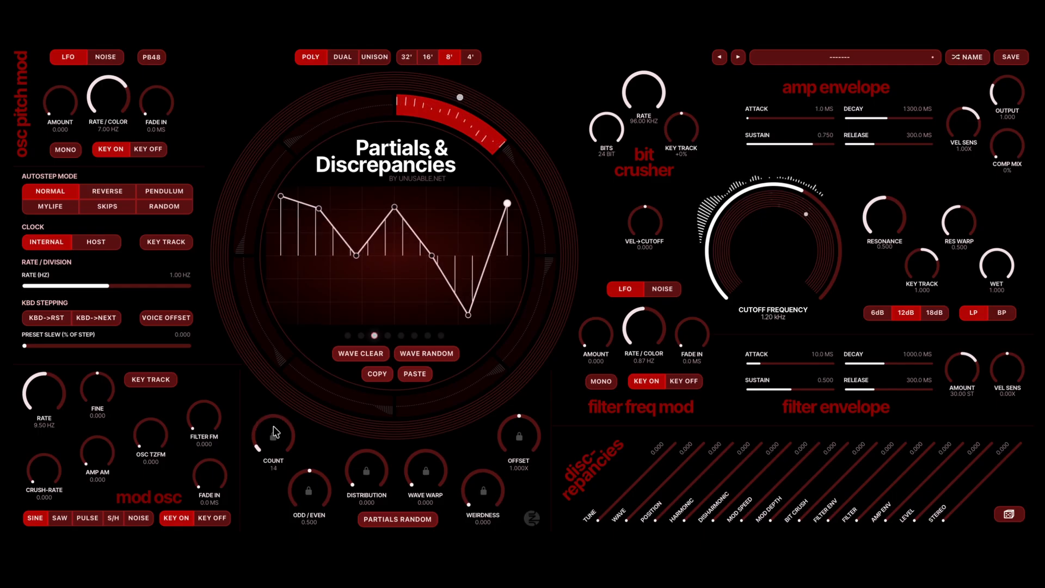
pyautogui.scroll(20, 275, 433)
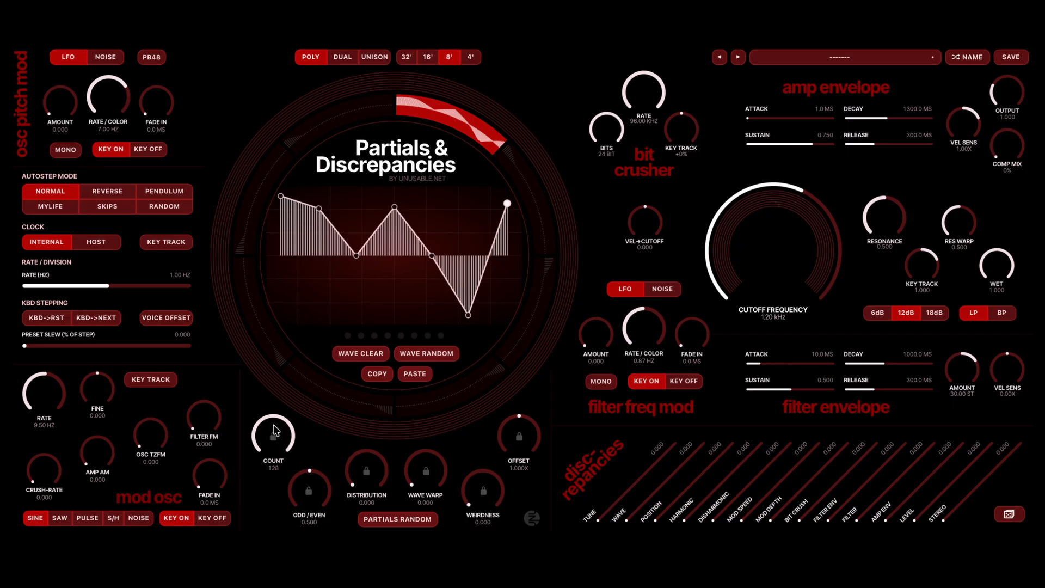
pyautogui.scroll(-20, 275, 431)
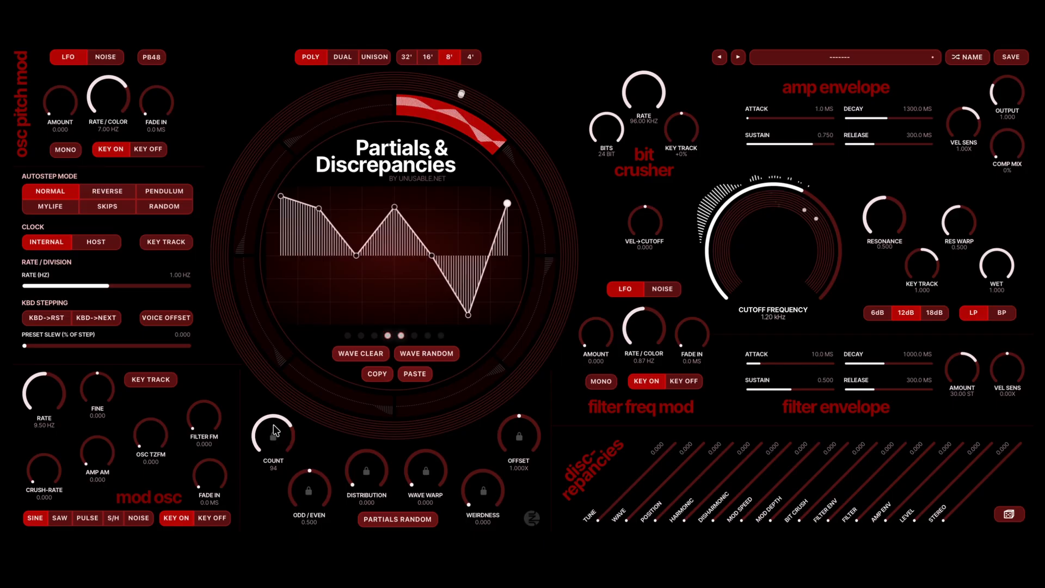
pyautogui.scroll(-6, 275, 432)
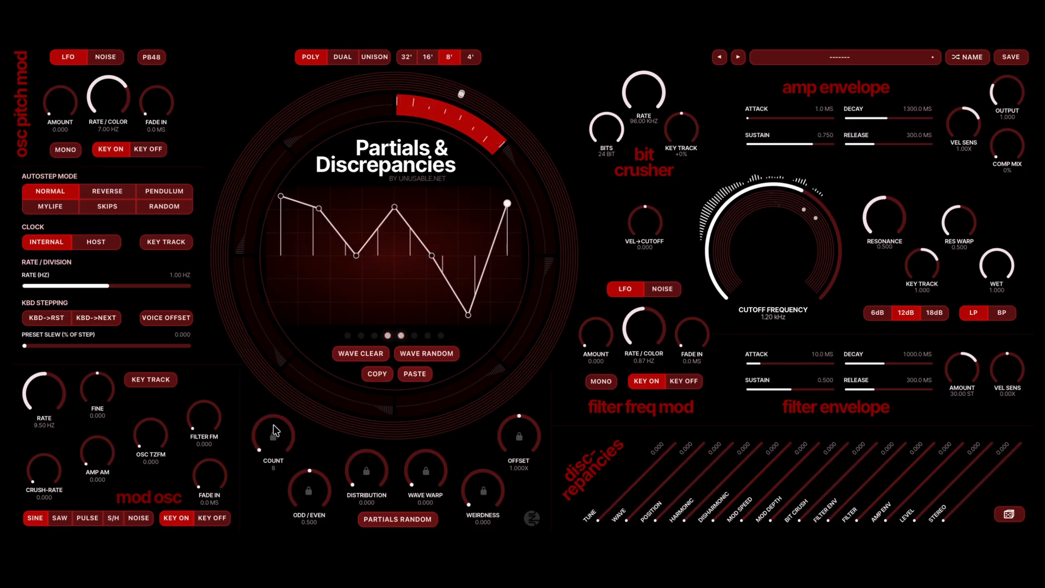
pyautogui.scroll(3, 315, 493)
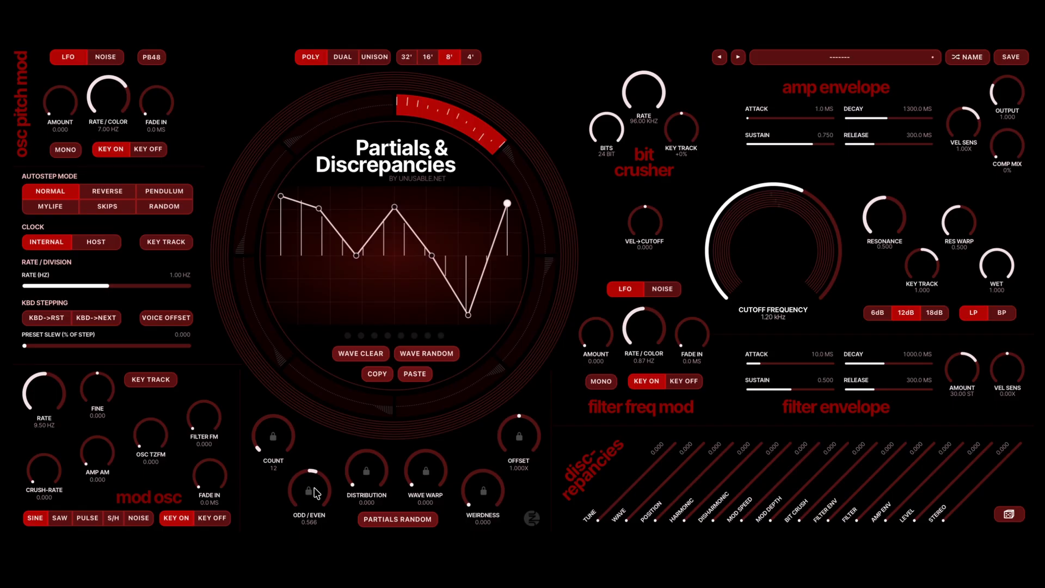
# - Raise the partials' odd/even balance to 1.000, bring it back down and leave it at 0.542
pyautogui.scroll(5, 315, 492)
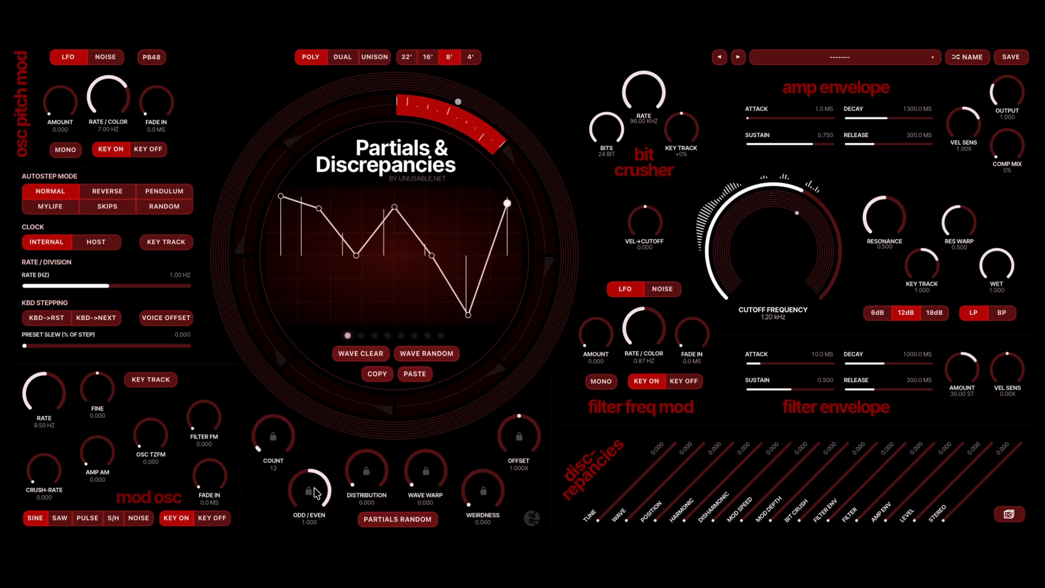
pyautogui.scroll(-17, 315, 492)
pyautogui.scroll(-12, 315, 492)
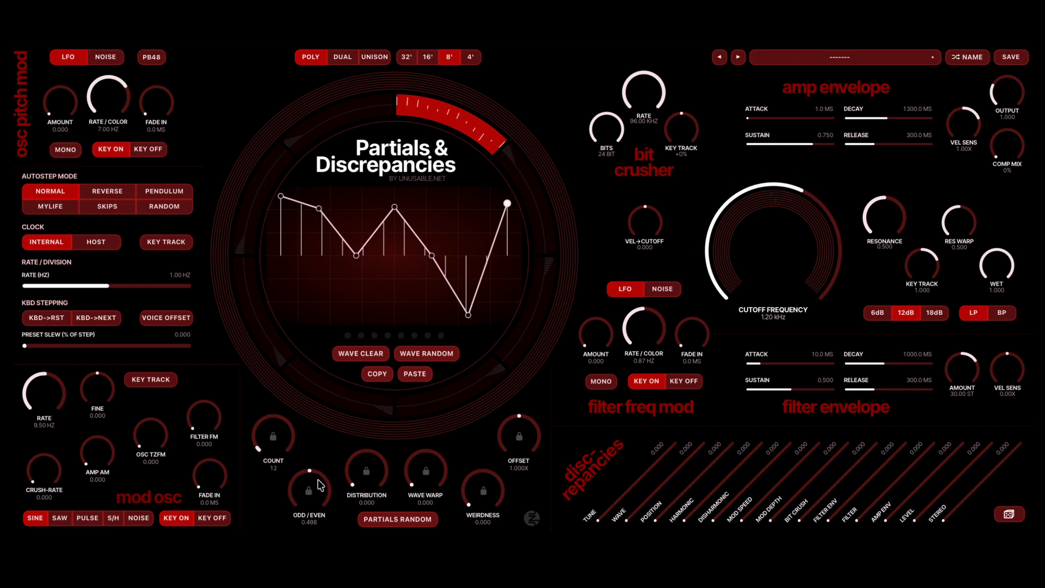
pyautogui.scroll(2, 313, 487)
# - Raise the partials' distribution to 2.584, return it to 0.000 and set the partial count to 90
pyautogui.scroll(10, 372, 454)
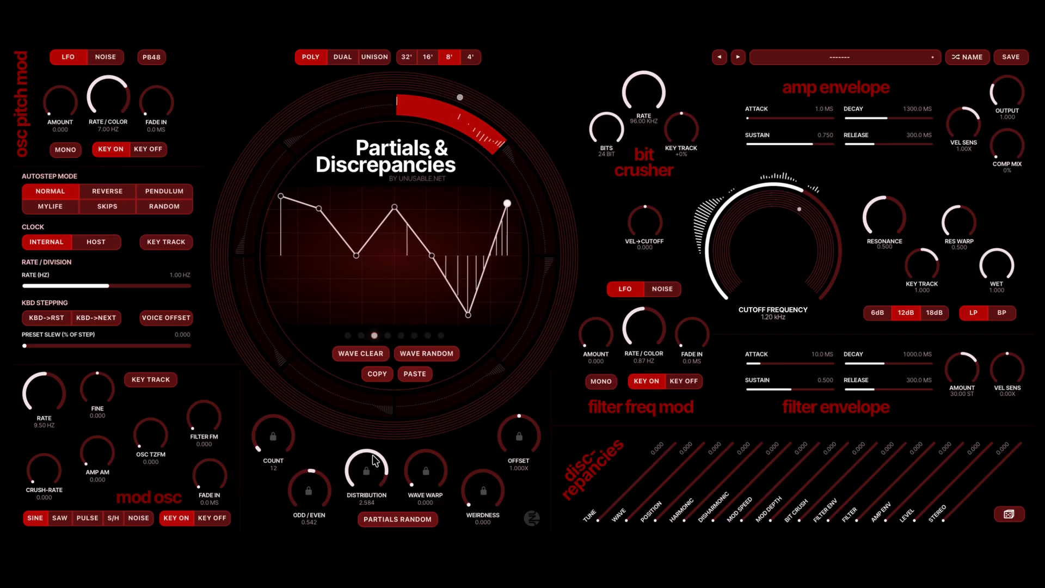
pyautogui.scroll(-10, 372, 455)
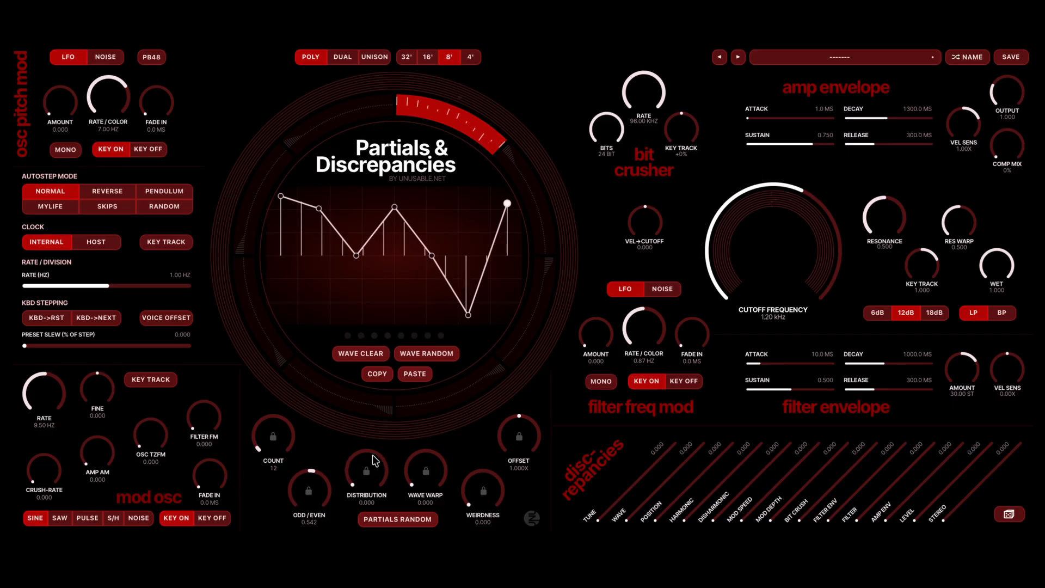
pyautogui.scroll(10, 269, 429)
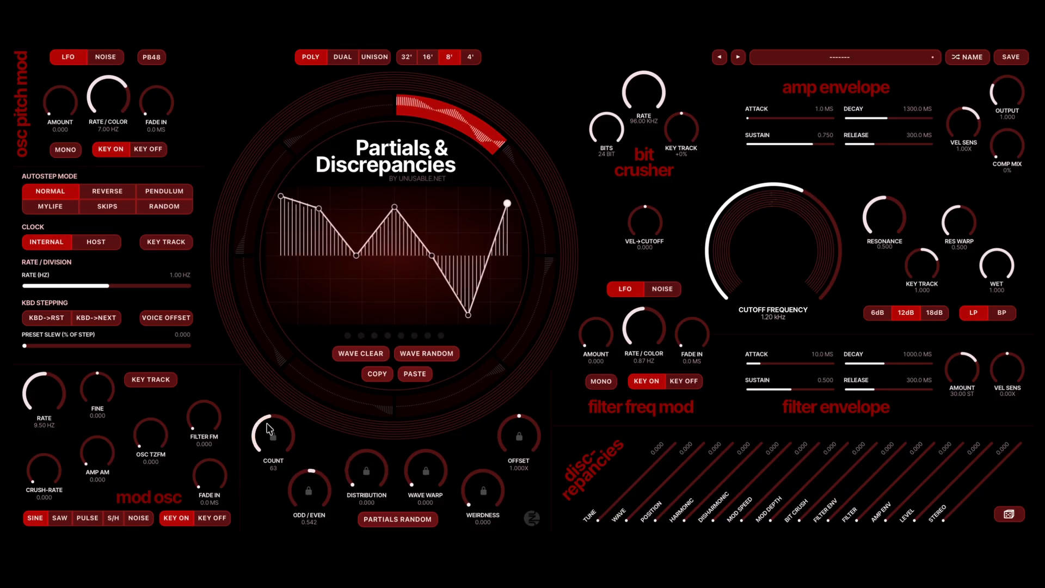
pyautogui.scroll(5, 269, 429)
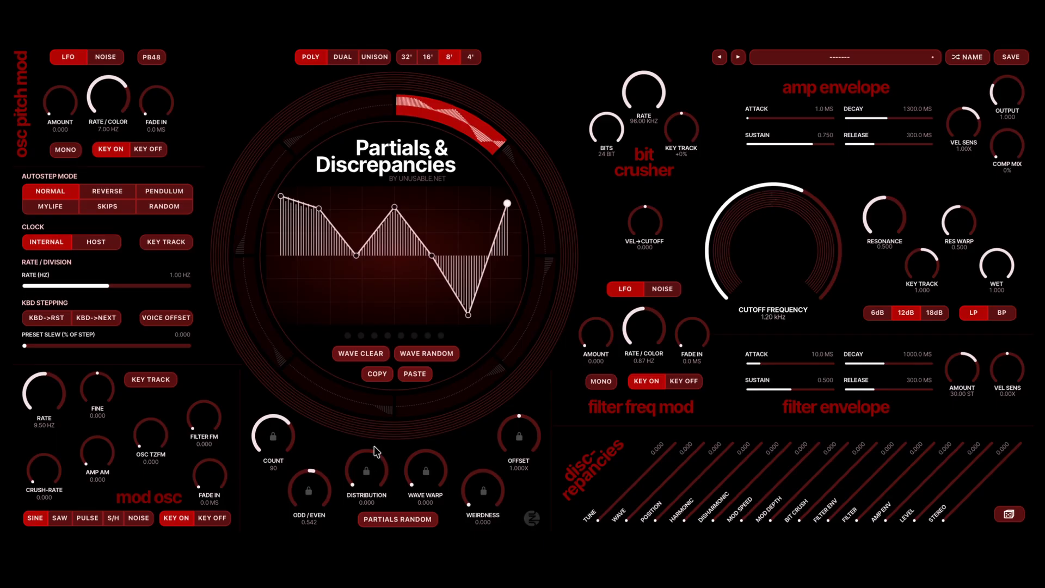
# - Raise the partials' distribution to 1.666 and return it to 0.000
pyautogui.scroll(10, 364, 474)
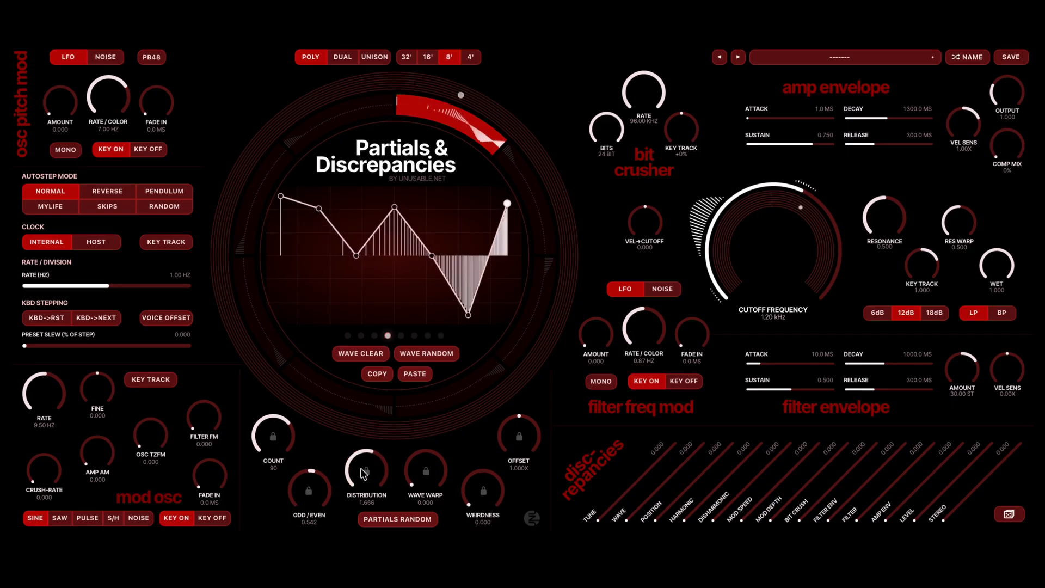
pyautogui.scroll(-7, 364, 473)
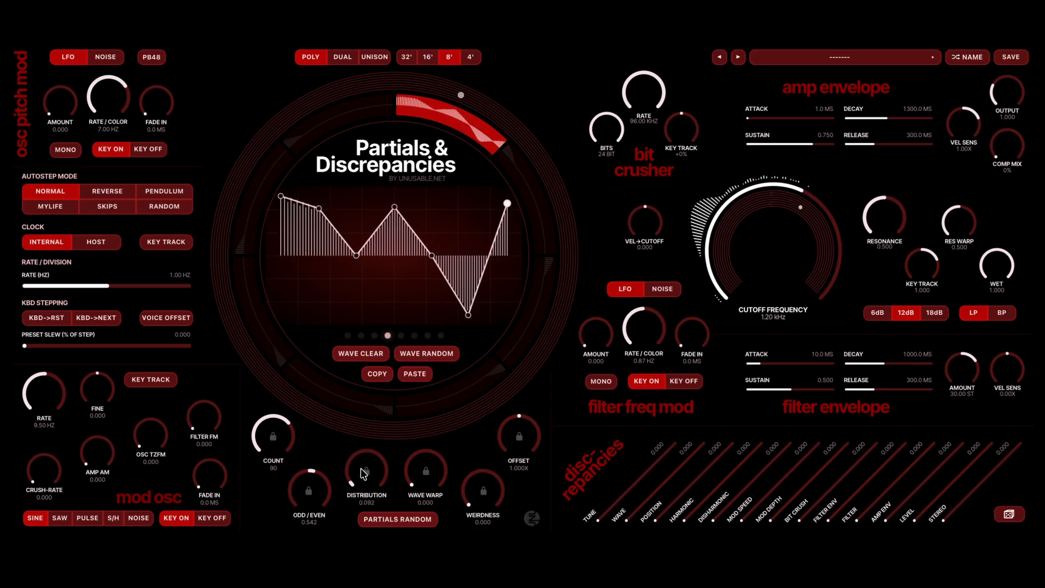
pyautogui.scroll(-3, 364, 474)
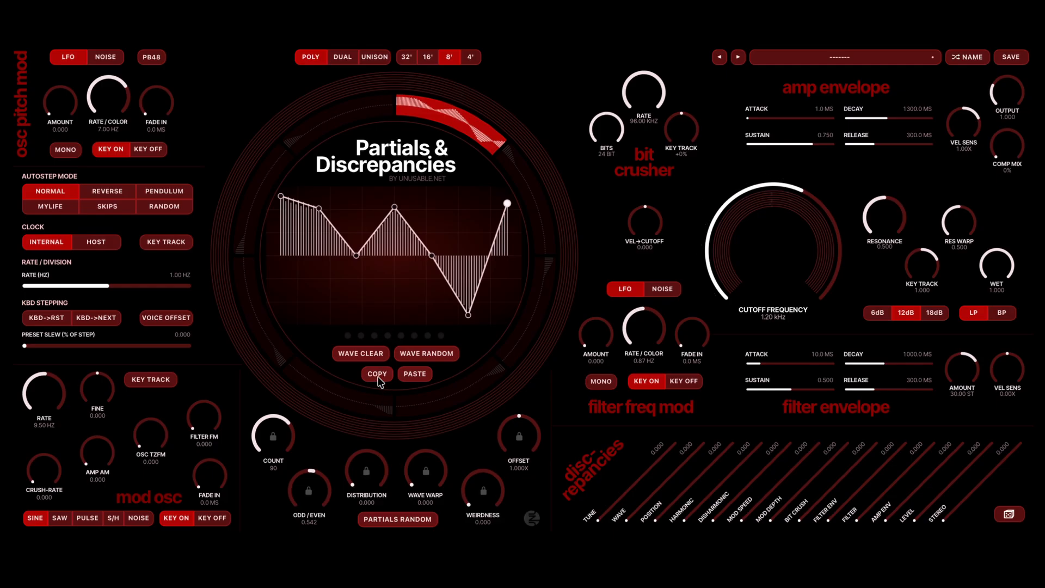
# - Lower the first segment's odd/even balance to 0.056 and copy the segment's wave and partial settings onto the second ring segment
pyautogui.scroll(-5, 291, 486)
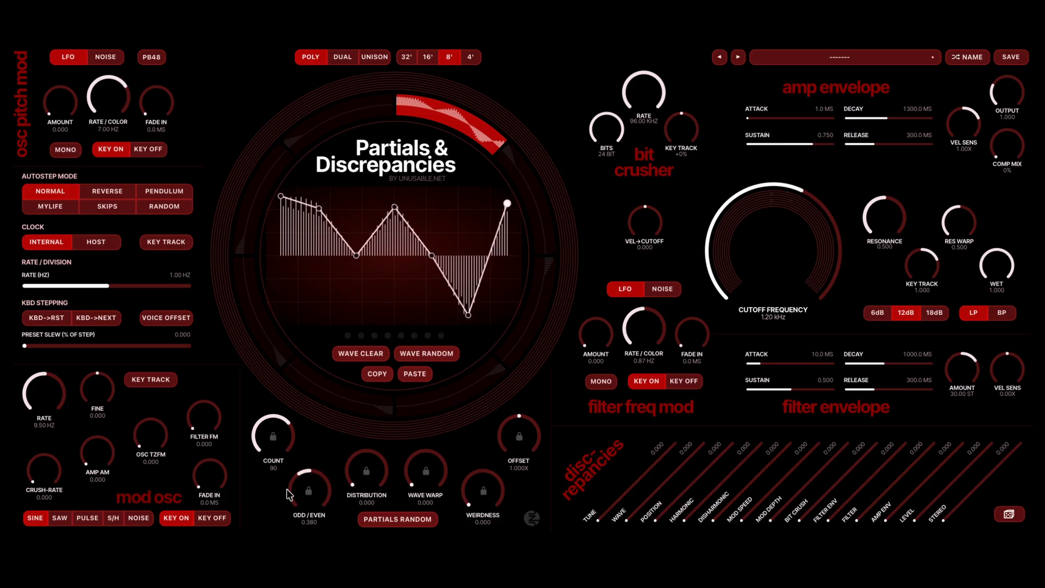
pyautogui.click(371, 373)
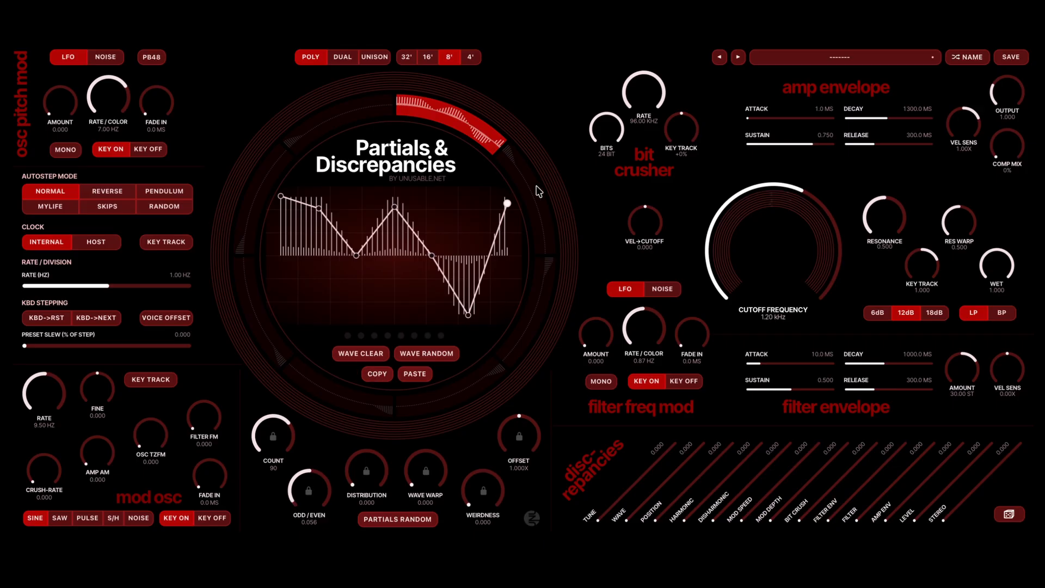
pyautogui.click(531, 187)
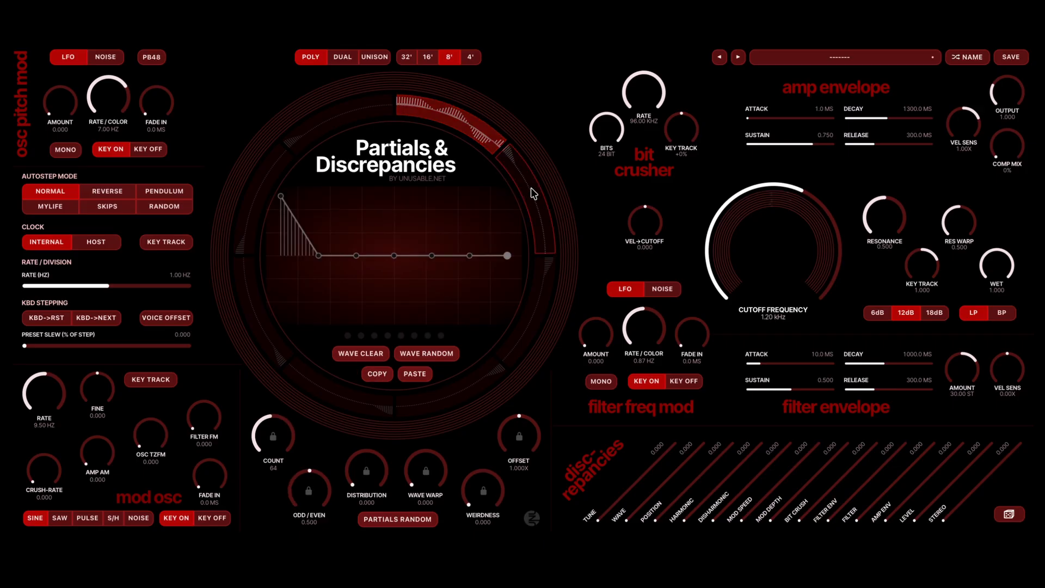
pyautogui.click(415, 374)
# - Set the second segment's odd/even balance to 0.840, distribution to 2.184 and partial count to 40
pyautogui.scroll(7, 323, 492)
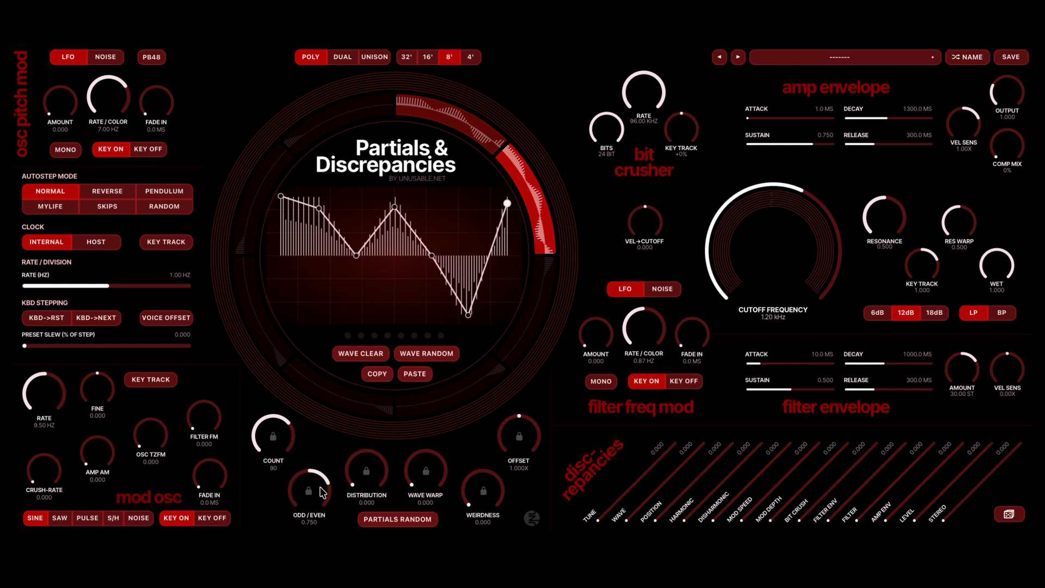
pyautogui.scroll(10, 351, 449)
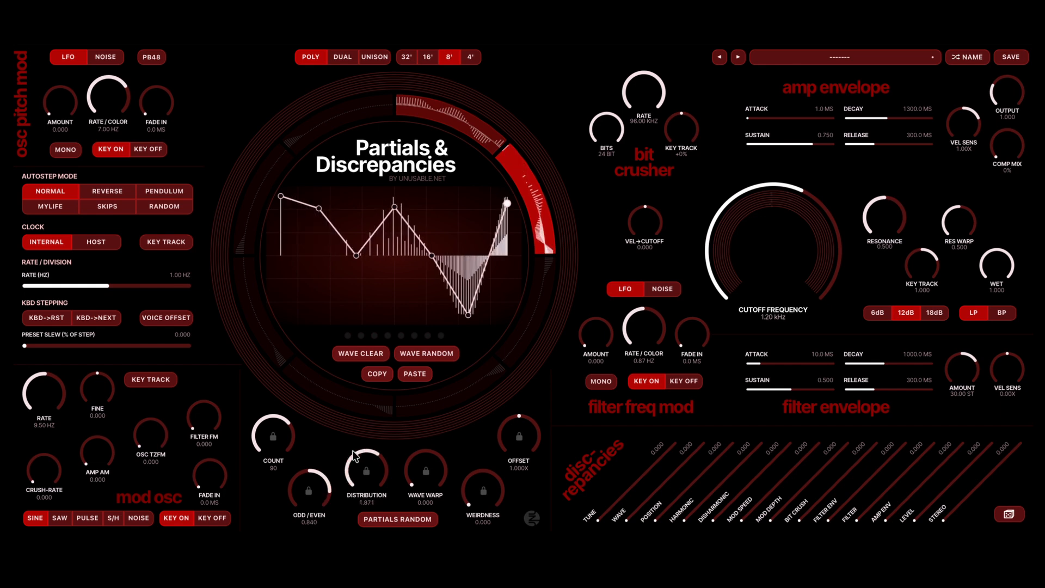
pyautogui.scroll(-10, 273, 434)
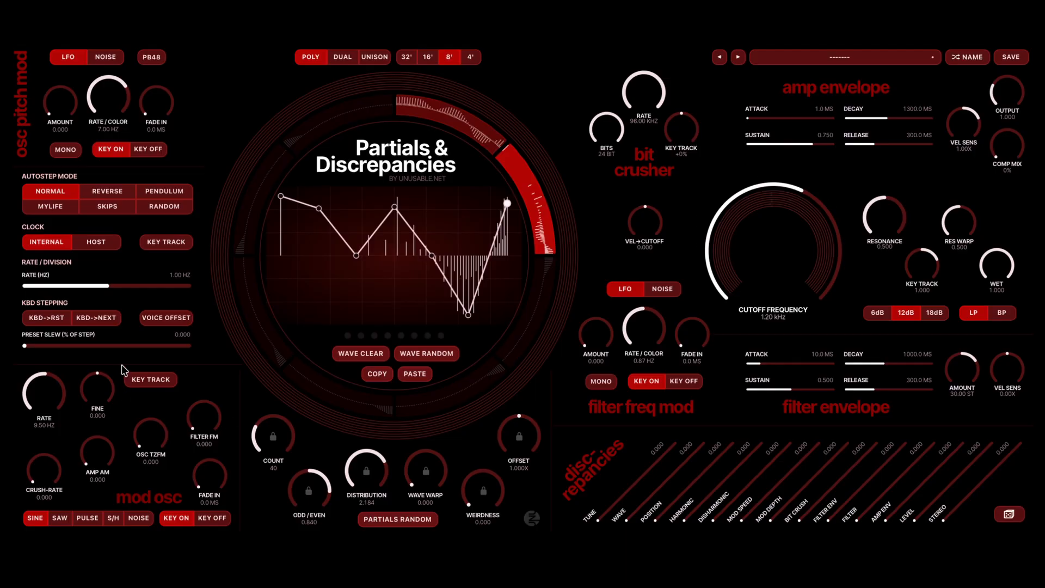
# - Set the preset slew to 100.000 and sweep the filter cutoff frequency down and back up
pyautogui.moveTo(63, 359); pyautogui.dragTo(212, 363)
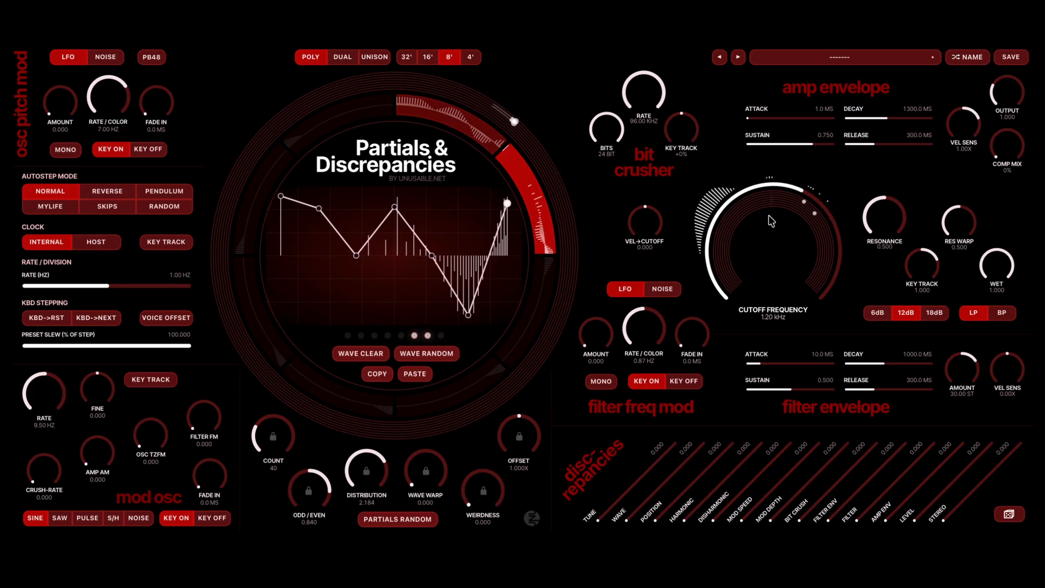
pyautogui.scroll(-5, 769, 217)
pyautogui.scroll(10, 771, 220)
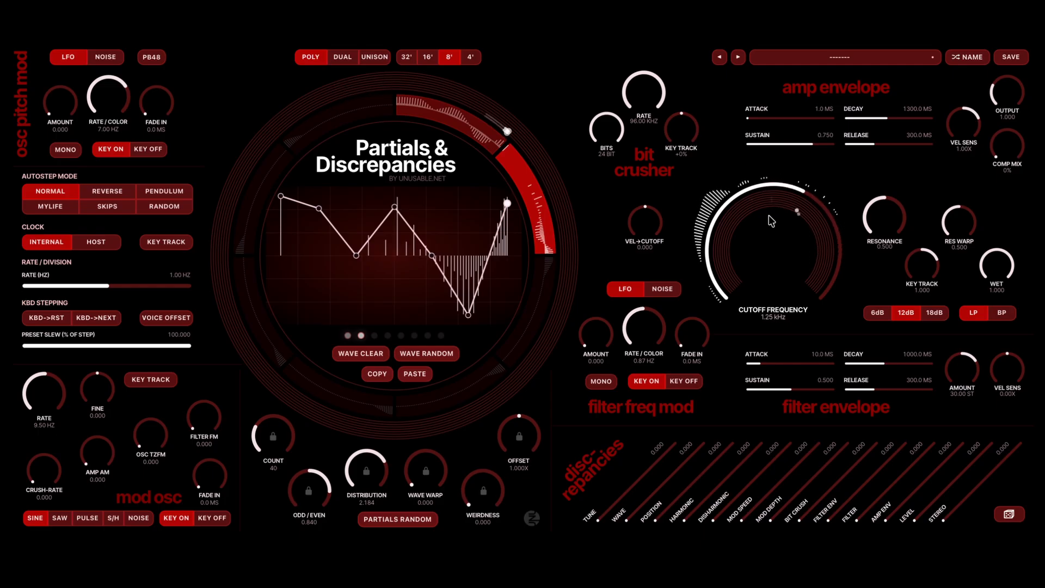
pyautogui.scroll(6, 771, 220)
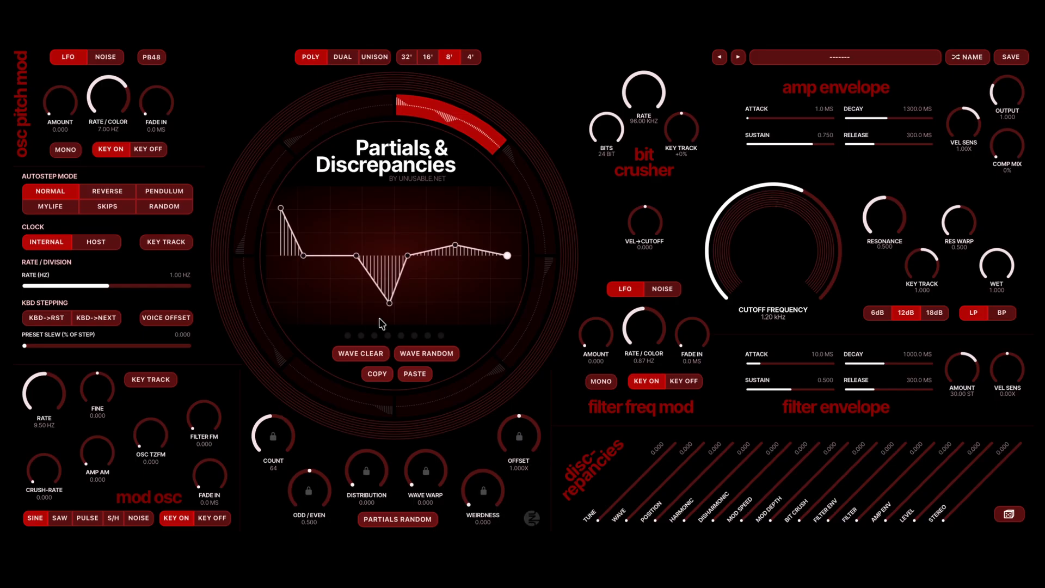
# - Clear the first segment's wave and raise its first five points into a slope descending from near the maximum
pyautogui.click(375, 352)
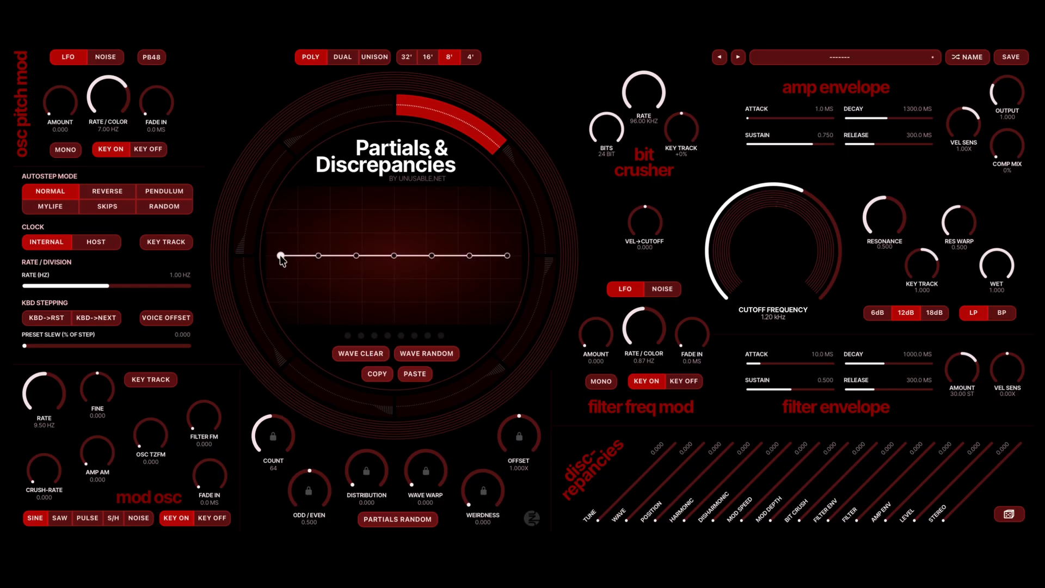
pyautogui.moveTo(279, 255); pyautogui.dragTo(281, 196)
pyautogui.moveTo(320, 258); pyautogui.dragTo(321, 218)
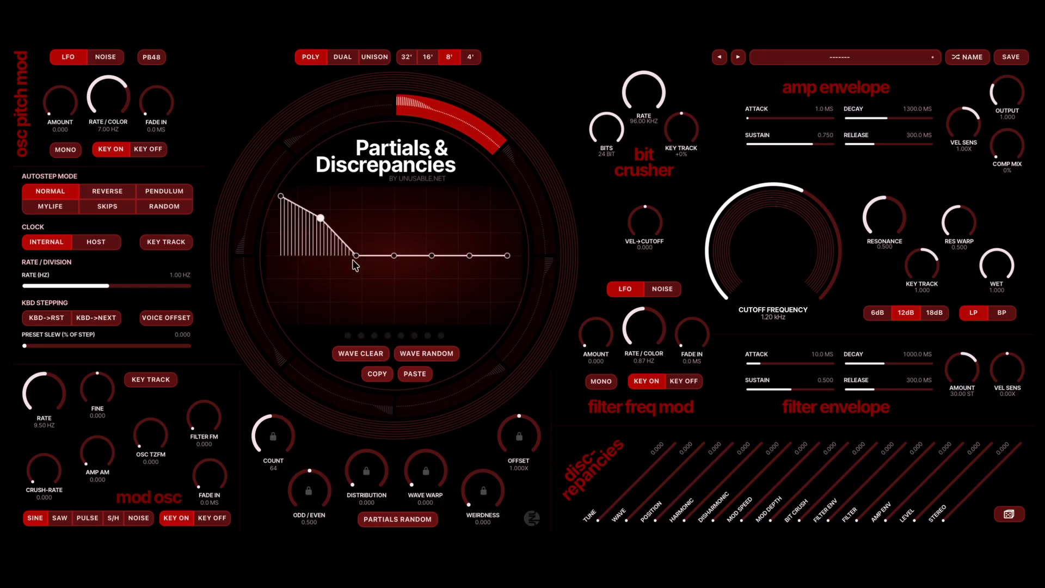
pyautogui.moveTo(357, 256); pyautogui.dragTo(434, 247)
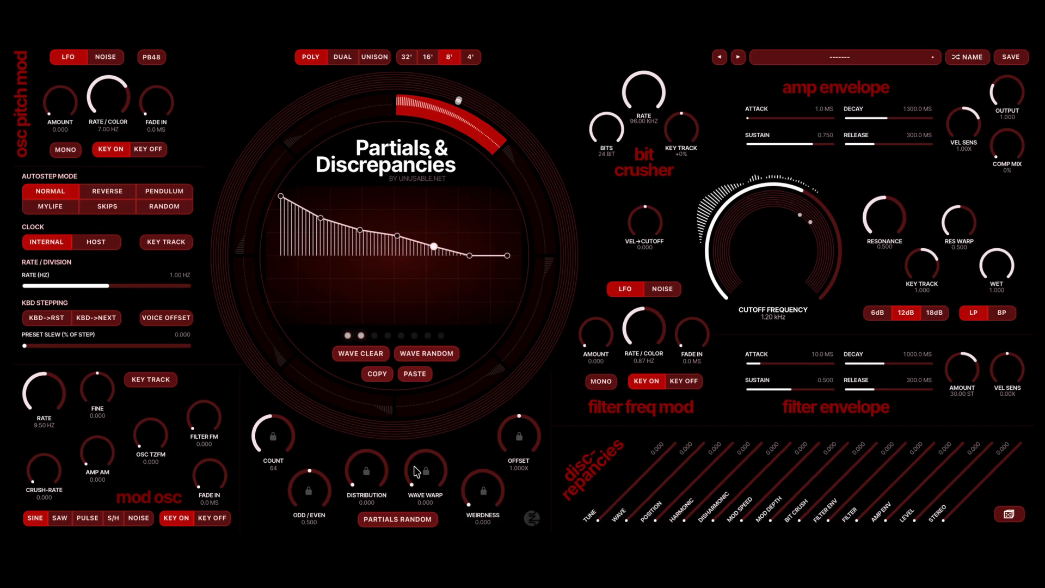
# - Raise the wave warp to 1.000 and set the partial count to 72
pyautogui.moveTo(417, 477); pyautogui.dragTo(416, 471)
pyautogui.scroll(10, 416, 472)
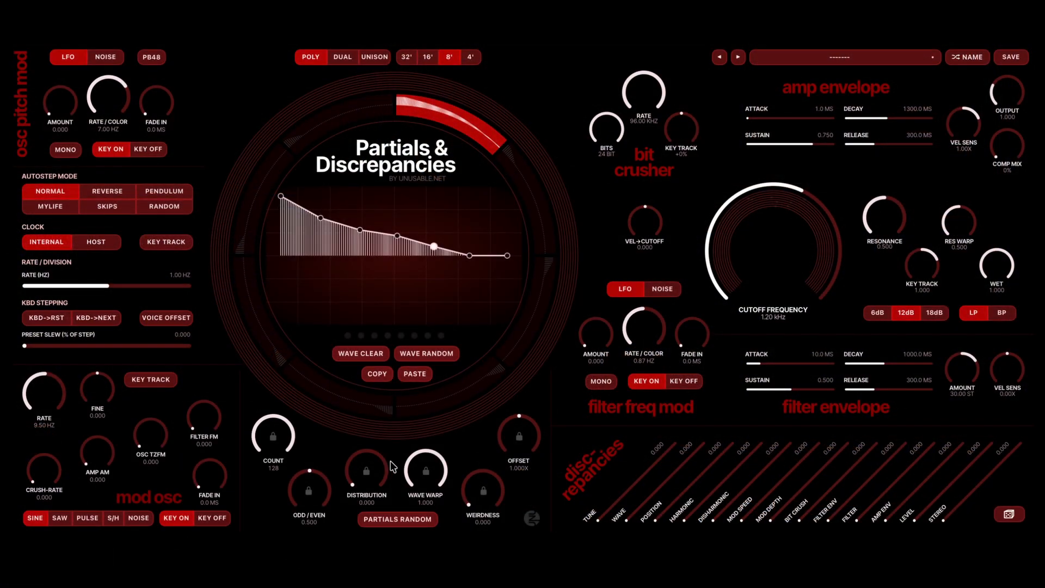
pyautogui.moveTo(424, 468); pyautogui.dragTo(428, 475)
pyautogui.moveTo(289, 425); pyautogui.dragTo(290, 429)
pyautogui.scroll(5, 418, 474)
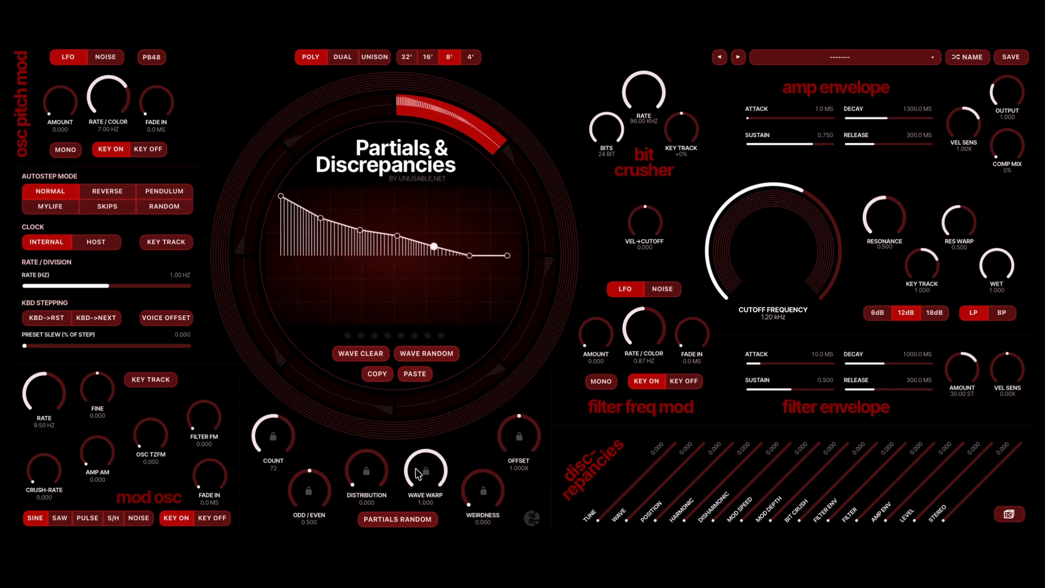
# - Return the wave warp to 0.000, raise it to 0.236 and bring it back down to 0.000
pyautogui.scroll(3, 418, 474)
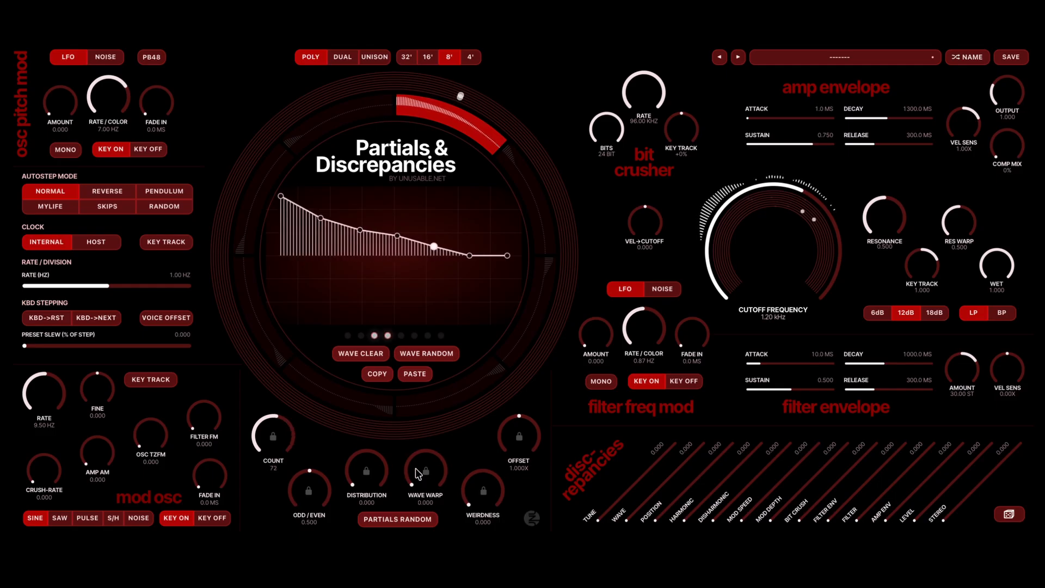
pyautogui.scroll(-8, 416, 470)
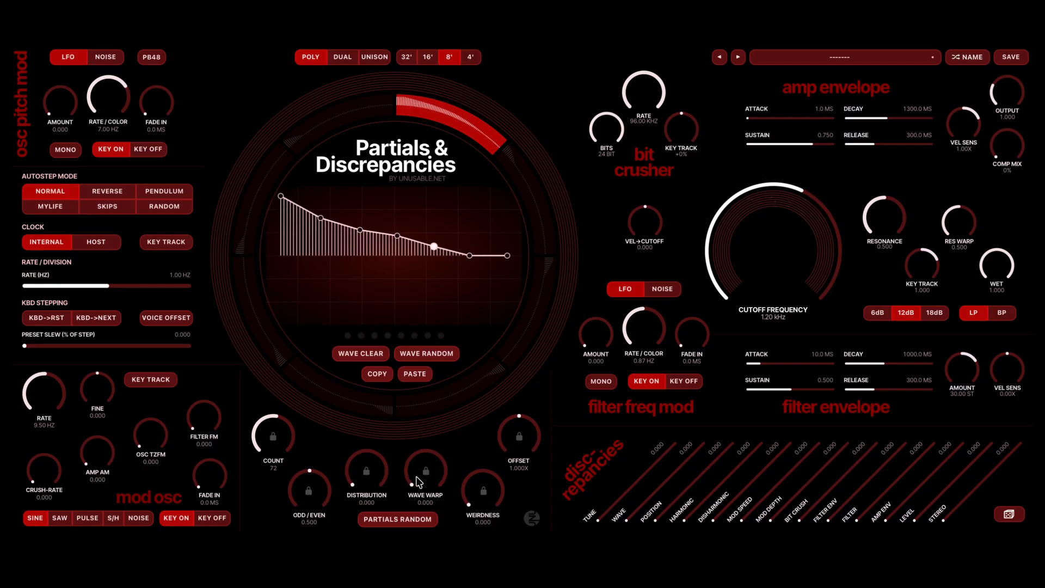
pyautogui.scroll(10, 418, 481)
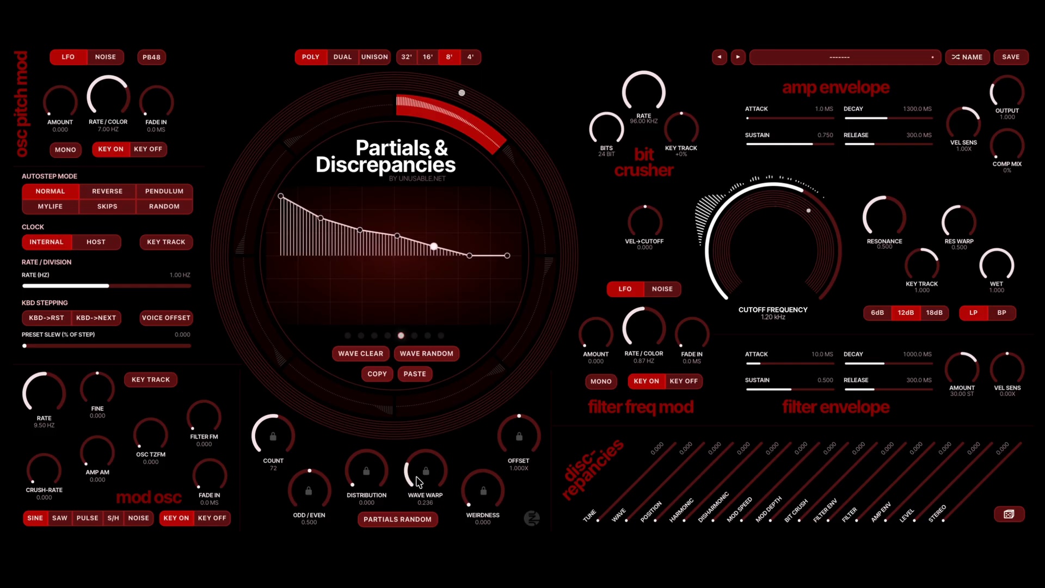
pyautogui.scroll(-10, 418, 481)
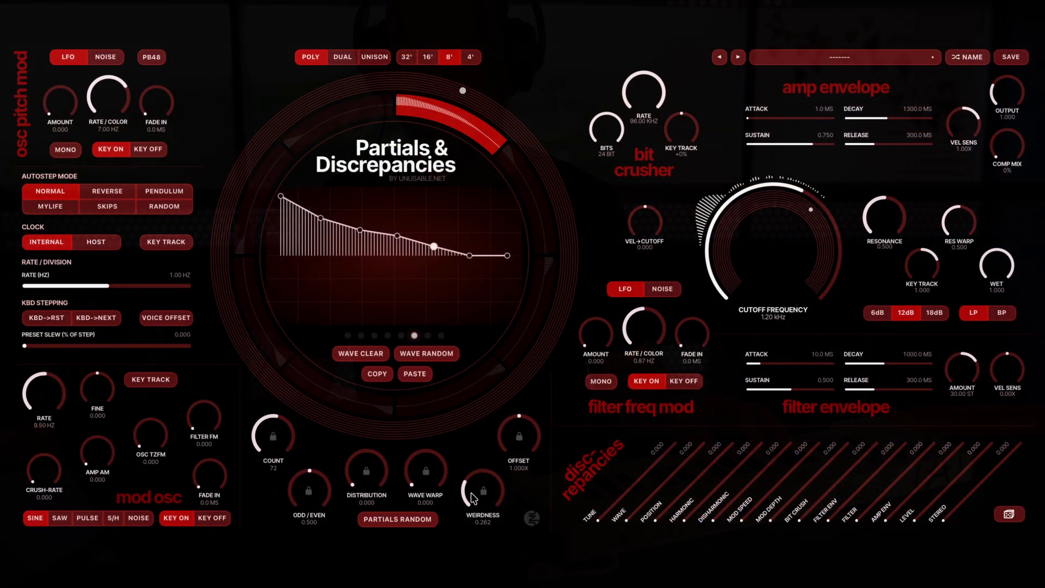
# - Sweep the partials' weirdness to 1.000 and back to 0.000, raise it to 0.306 and return it to 0.000
pyautogui.moveTo(473, 498); pyautogui.dragTo(472, 498)
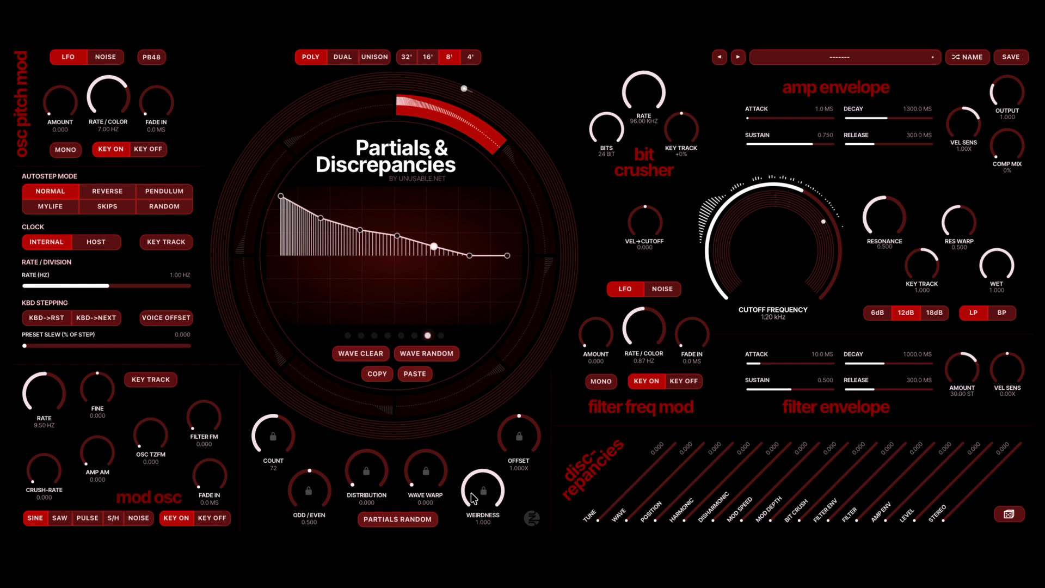
pyautogui.moveTo(472, 498); pyautogui.dragTo(475, 487)
pyautogui.scroll(-10, 472, 482)
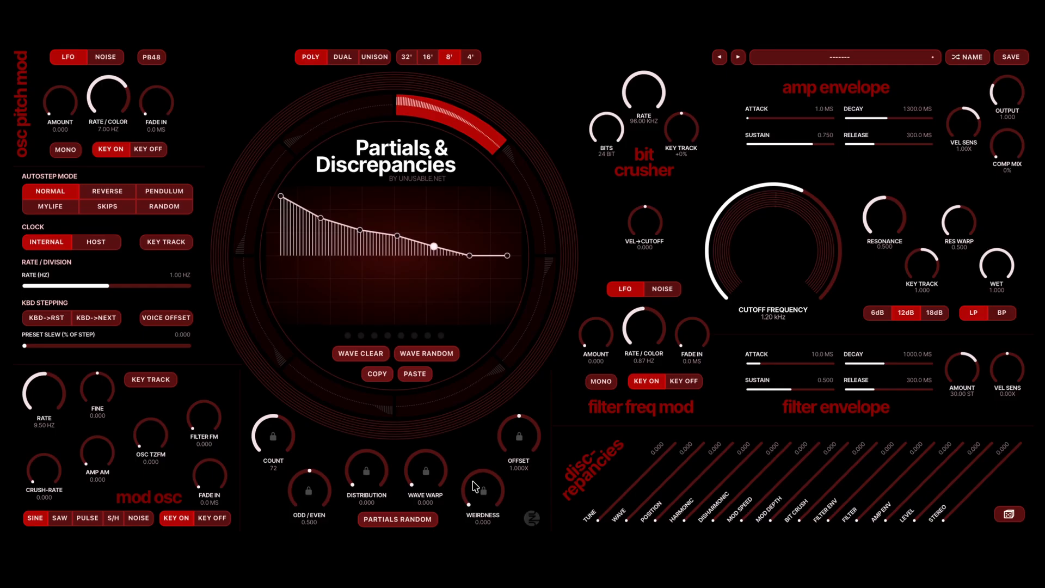
pyautogui.scroll(5, 472, 486)
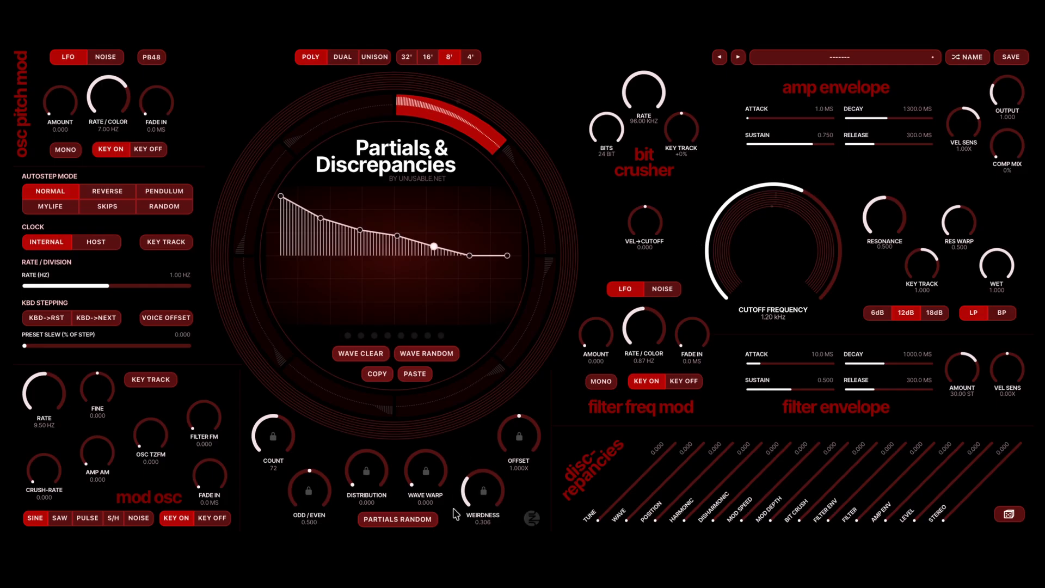
pyautogui.scroll(-5, 467, 486)
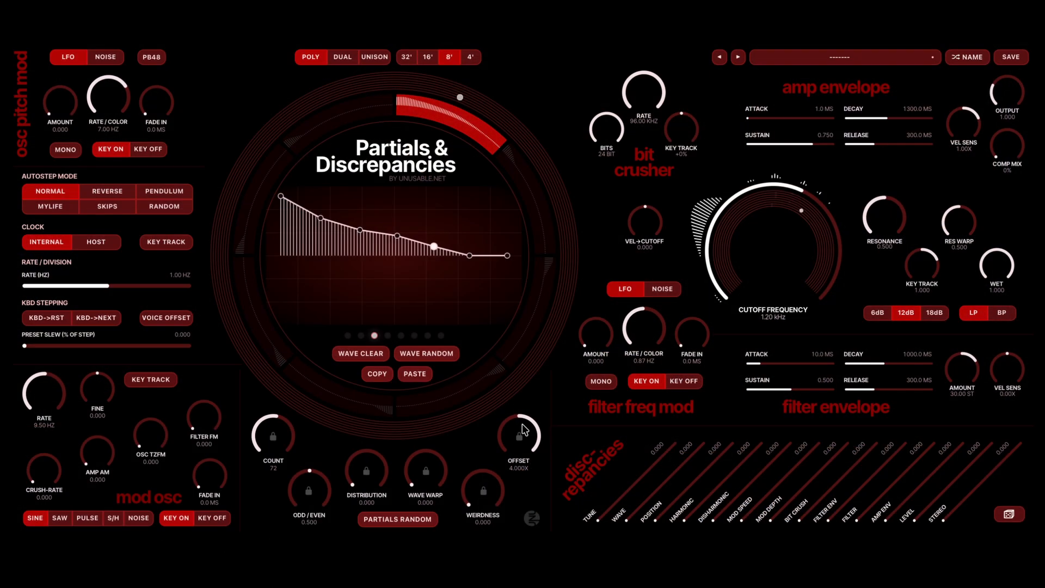
# - Lower the partials' offset to 0.125X and sweep the filter cutoff down to 117.72 Hz and up to 1.60 kHz
pyautogui.scroll(-5, 522, 424)
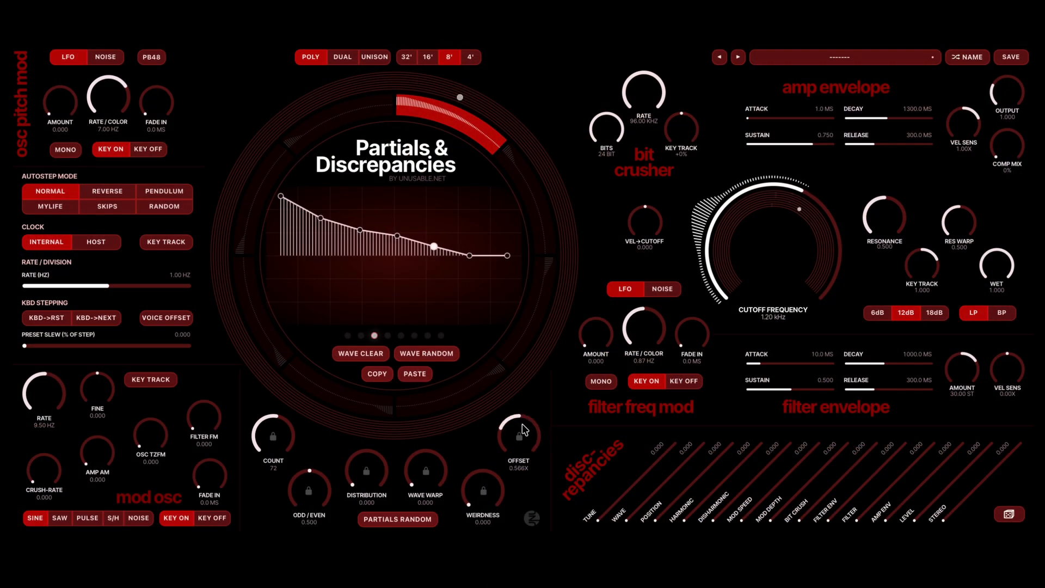
pyautogui.scroll(-3, 522, 425)
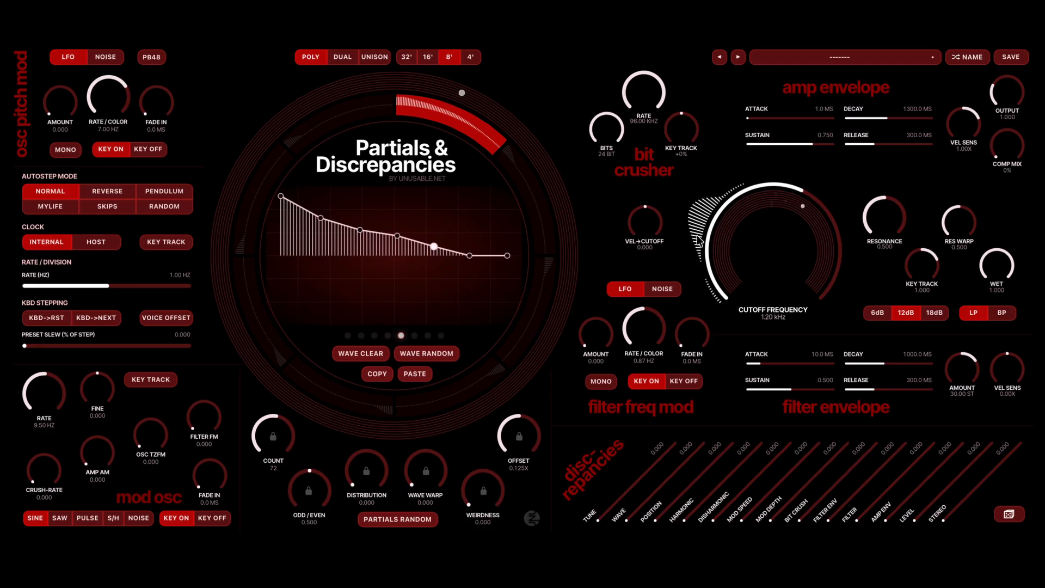
pyautogui.scroll(-8, 748, 234)
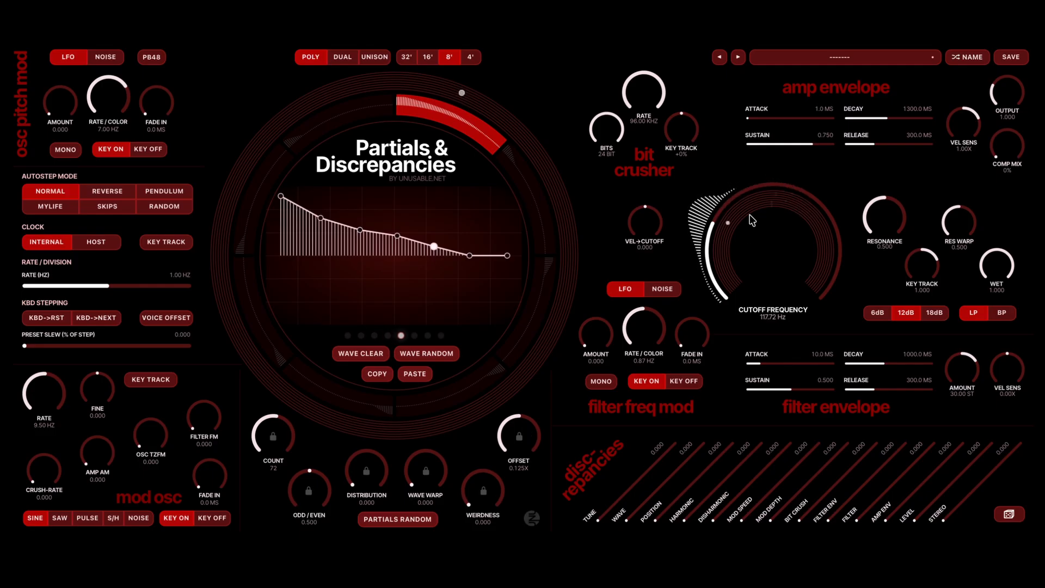
pyautogui.scroll(9, 713, 215)
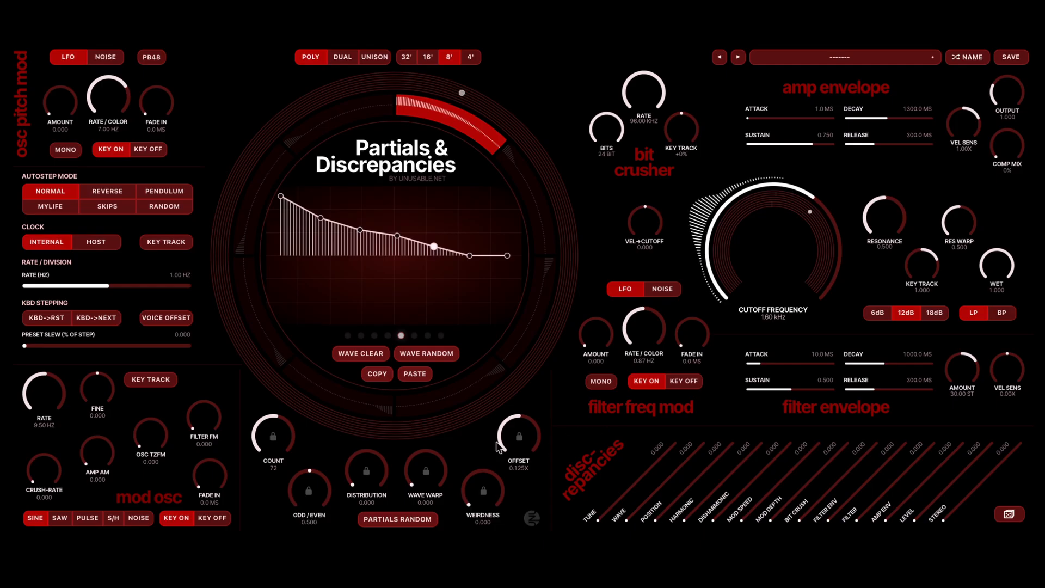
# - Raise the partials' offset to 0.244X and copy the first segment's wave and partial settings onto the second segment
pyautogui.scroll(8, 498, 447)
pyautogui.scroll(8, 498, 447)
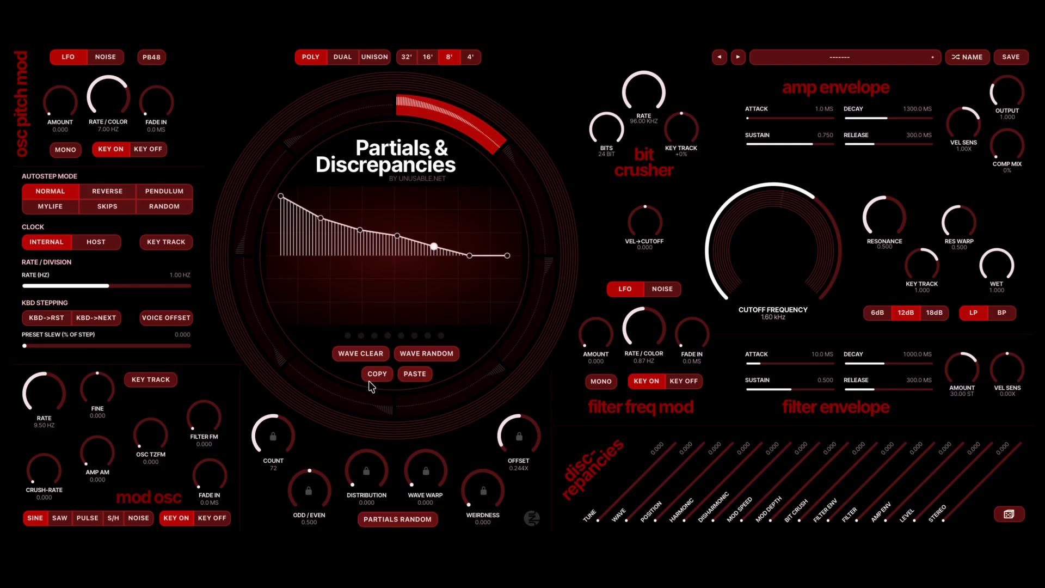
pyautogui.click(517, 186)
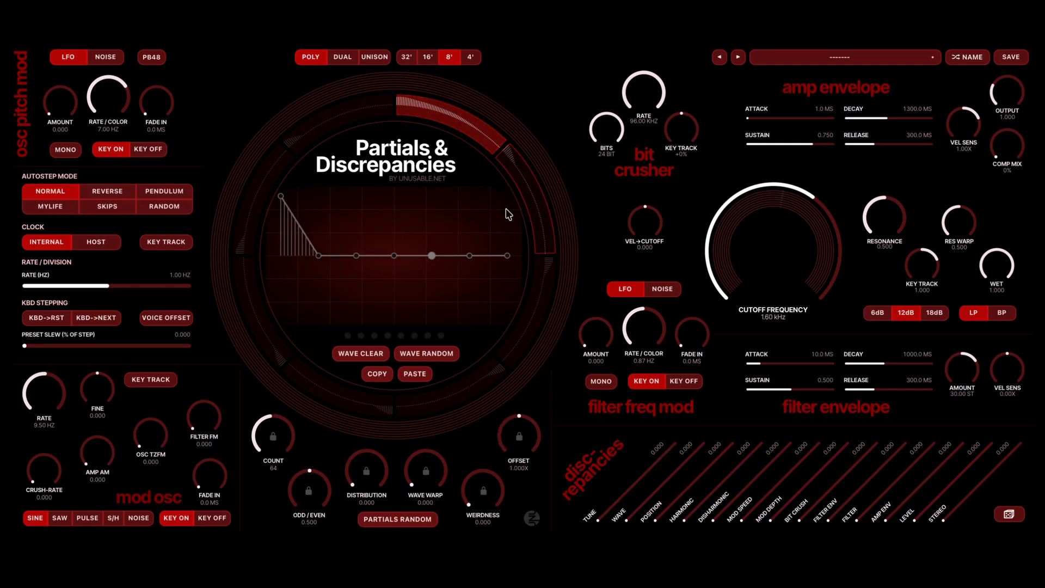
pyautogui.click(414, 374)
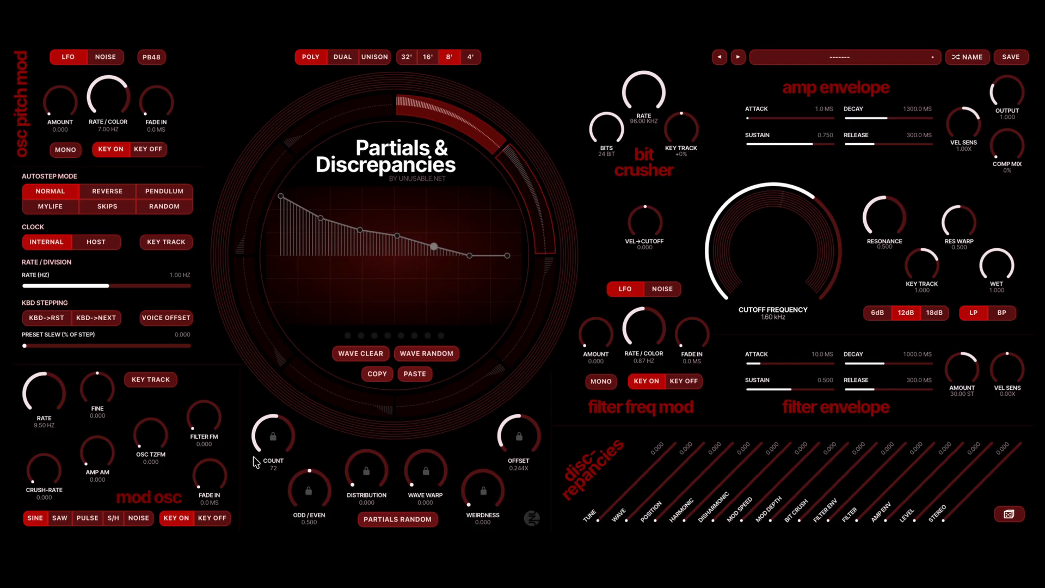
# - Randomize the waves of the second and third segments, reset the third wave's last point to zero and reselect the second segment
pyautogui.click(433, 355)
pyautogui.click(541, 275)
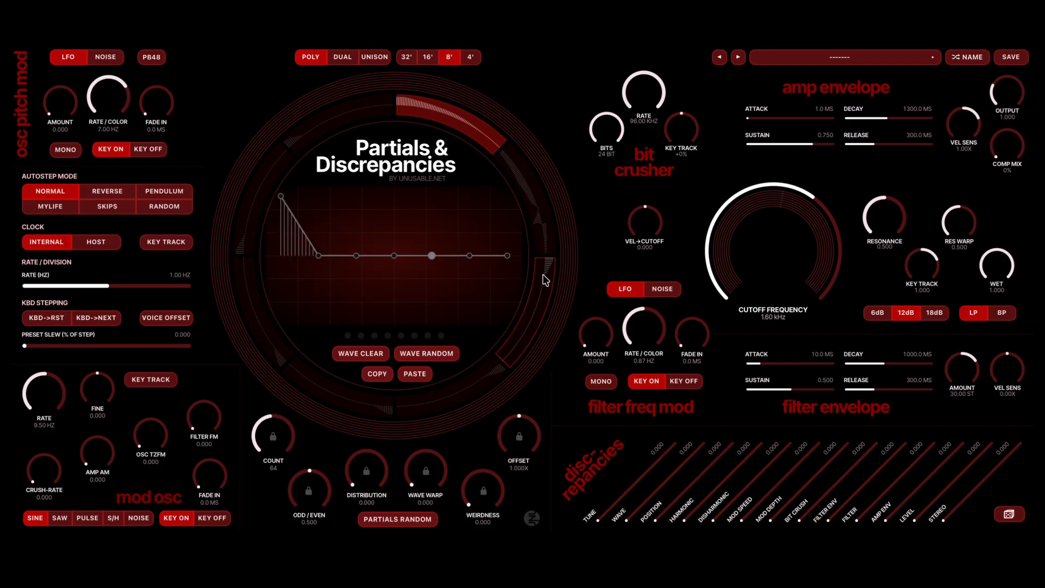
pyautogui.click(412, 354)
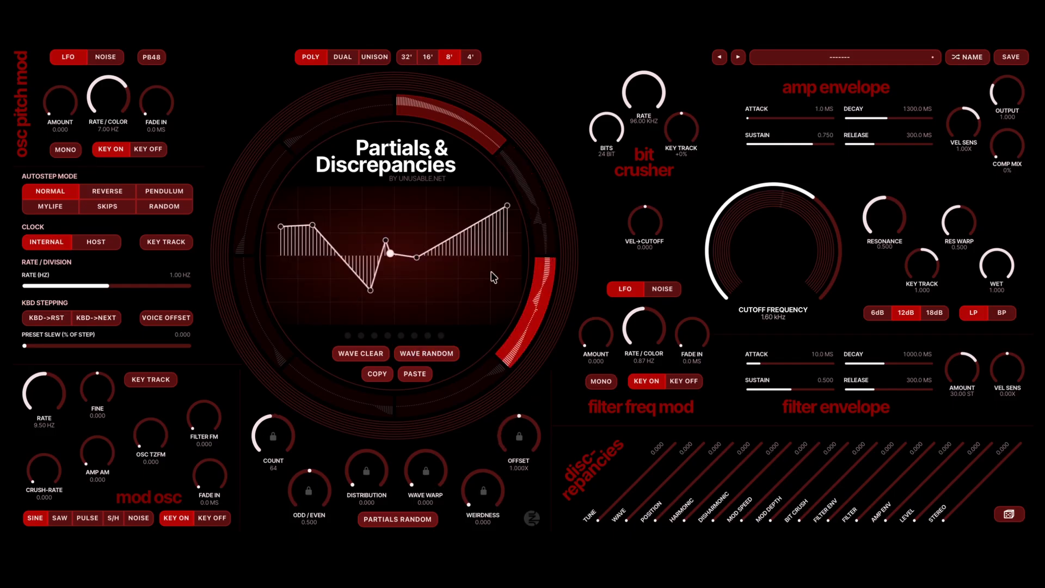
pyautogui.doubleClick(507, 207)
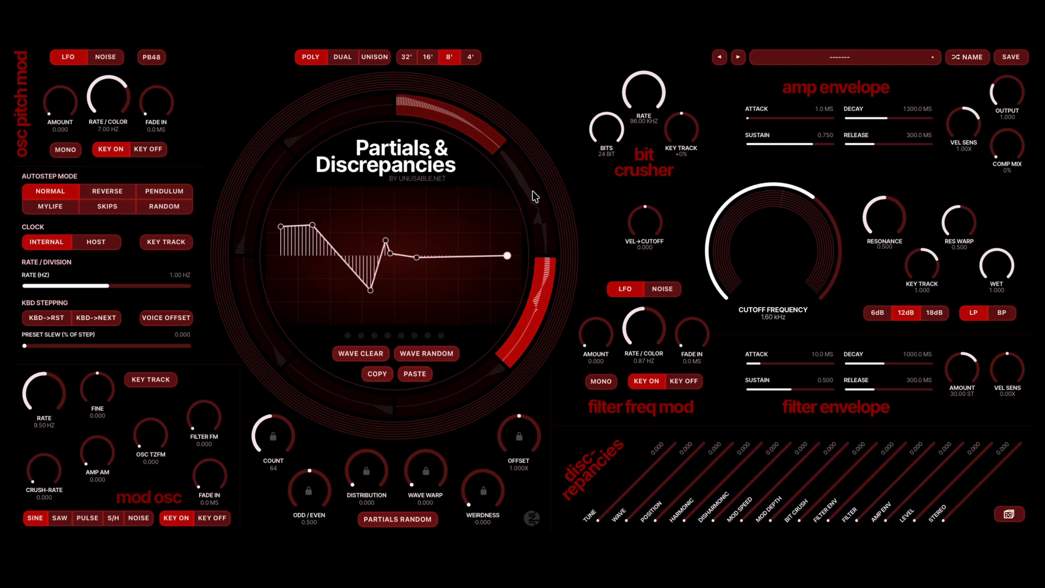
pyautogui.click(533, 193)
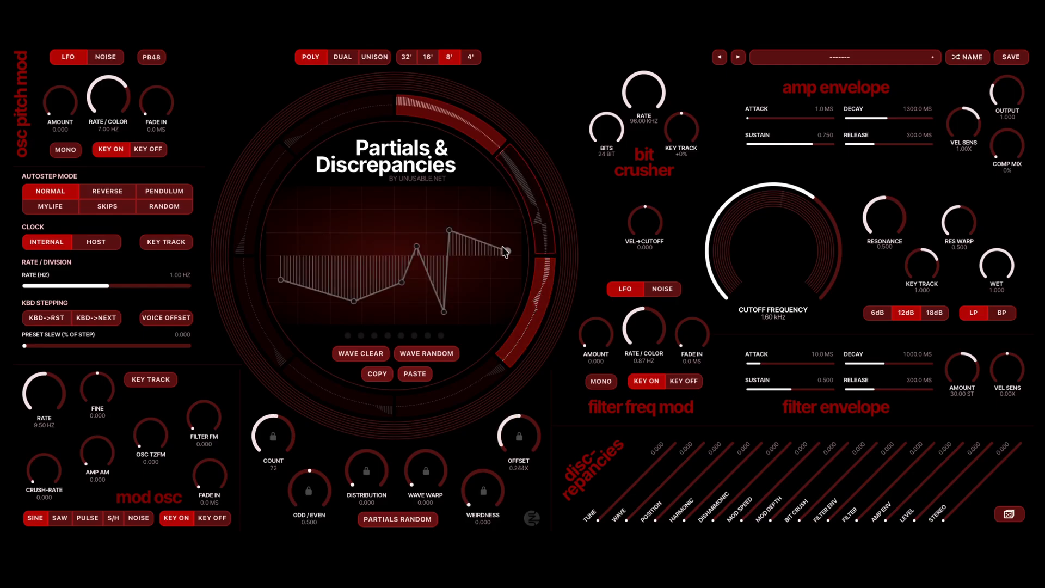
# - Paste the copied wave onto the fourth segment, randomize it, and activate the second and fourth segments
pyautogui.click(463, 391)
pyautogui.click(417, 373)
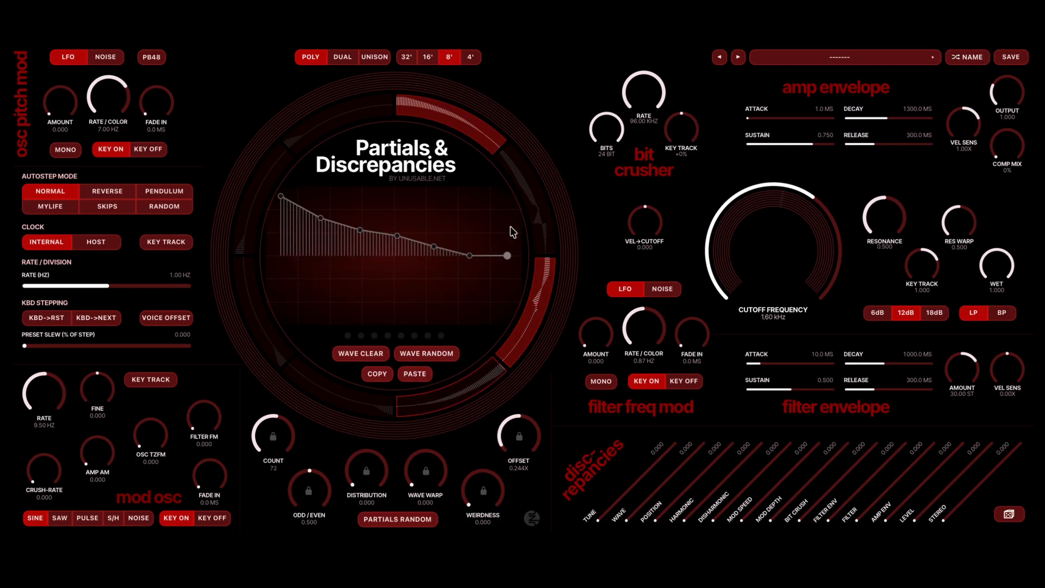
pyautogui.click(428, 355)
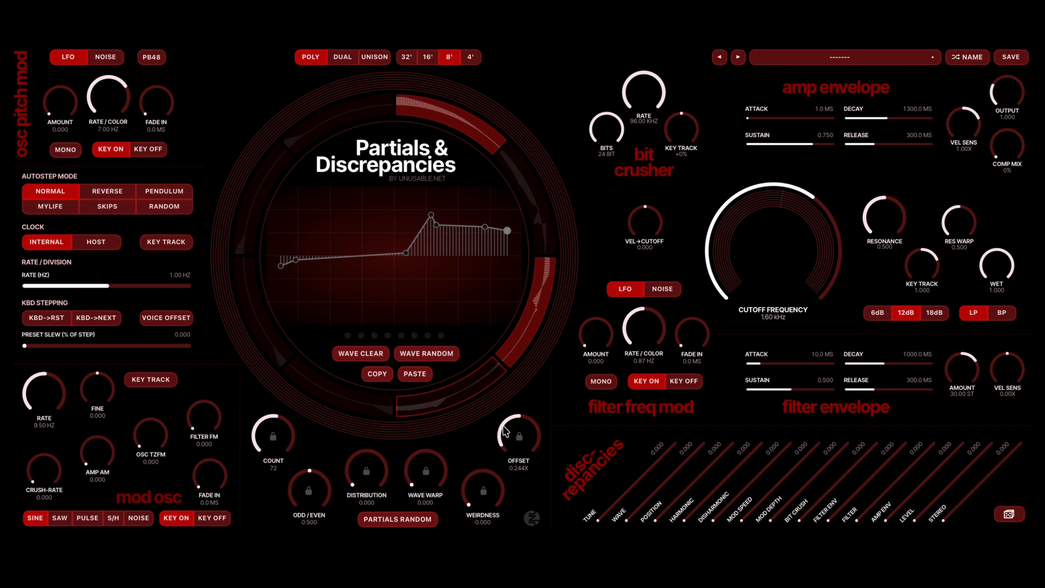
pyautogui.click(548, 221)
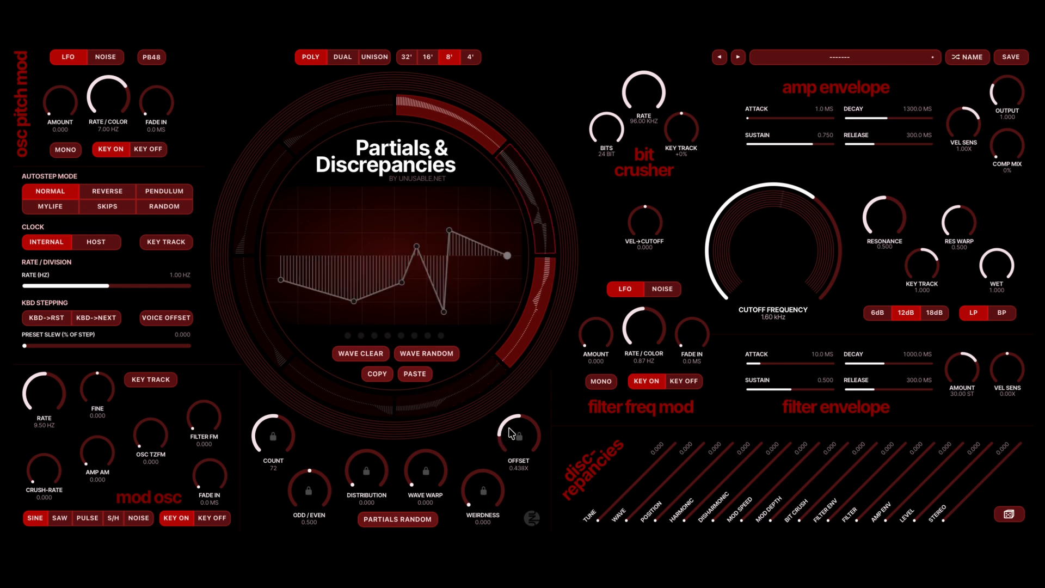
pyautogui.click(481, 396)
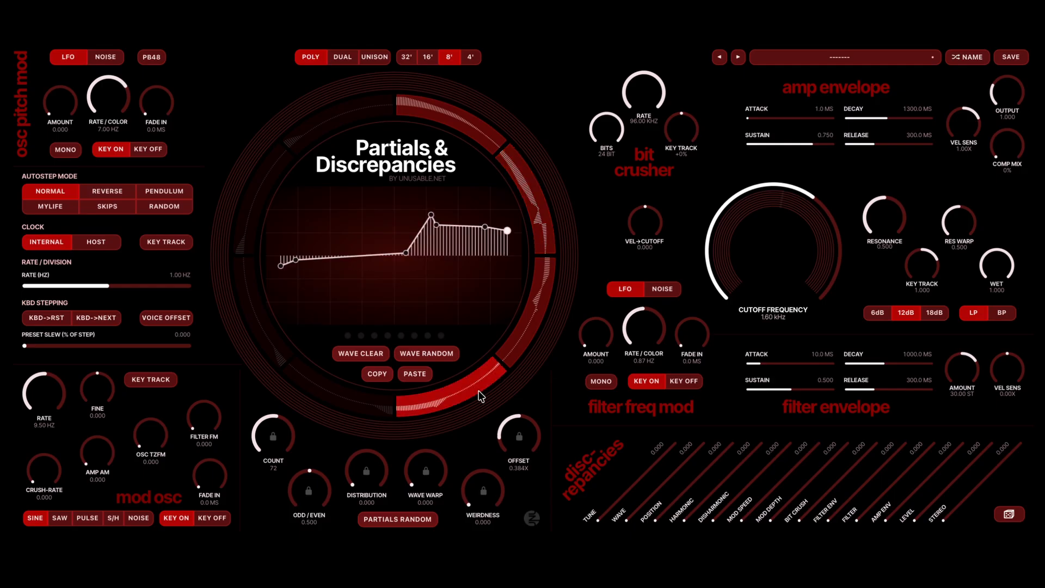
# - Raise the preset slew to 91.400, set the autostep rate to 67.11 Hz with key tracking on, and lower the slew to 30.300
pyautogui.click(151, 344)
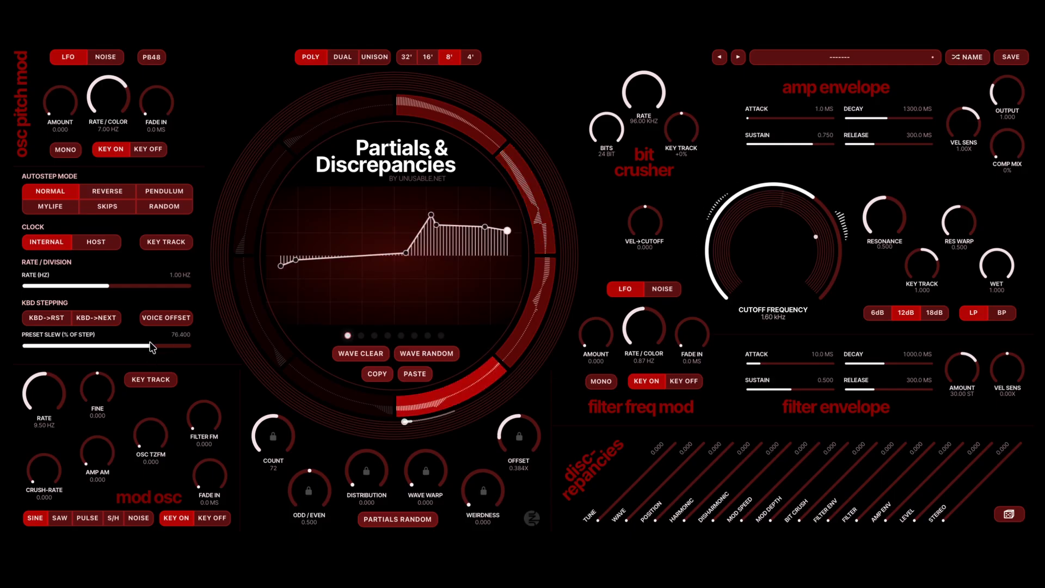
pyautogui.moveTo(151, 348); pyautogui.dragTo(162, 321)
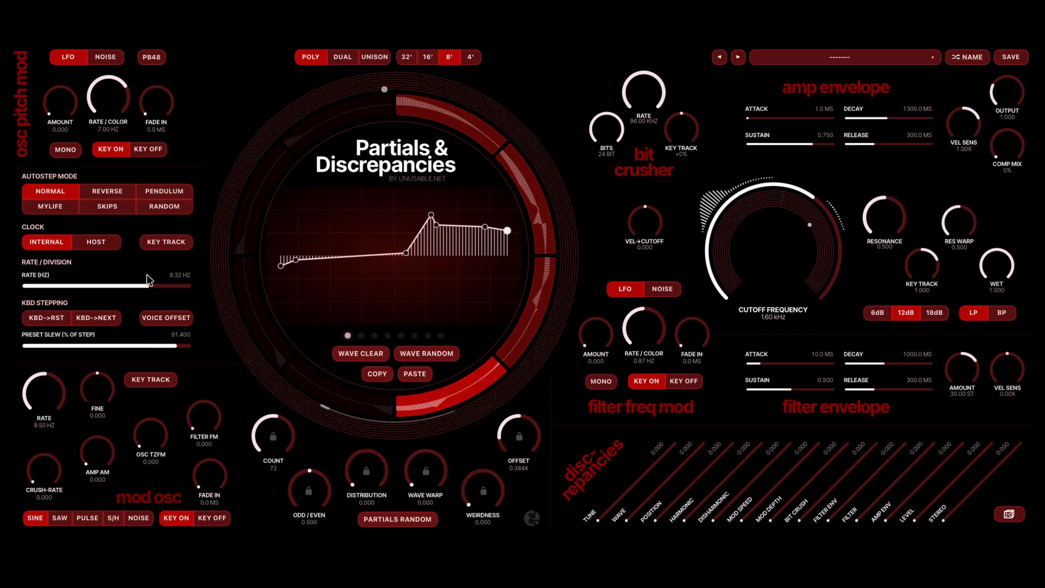
pyautogui.click(162, 280)
pyautogui.moveTo(163, 281); pyautogui.dragTo(175, 282)
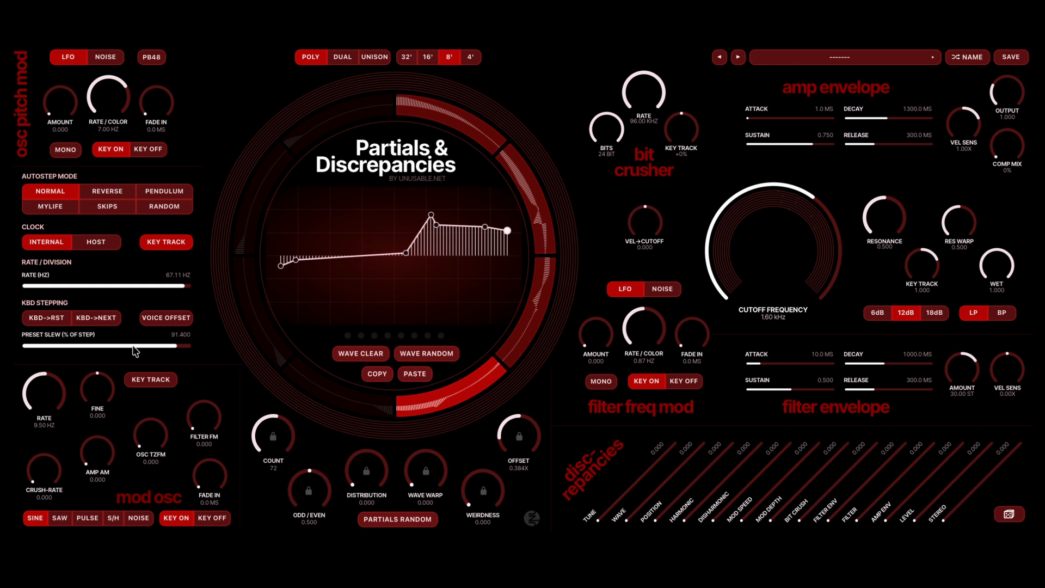
pyautogui.moveTo(135, 351); pyautogui.dragTo(75, 347)
# - Sweep the partials' offset up to 3.430X and back to 1.042X, and set weirdness to 0.776 and wave warp to 0.255
pyautogui.scroll(10, 505, 443)
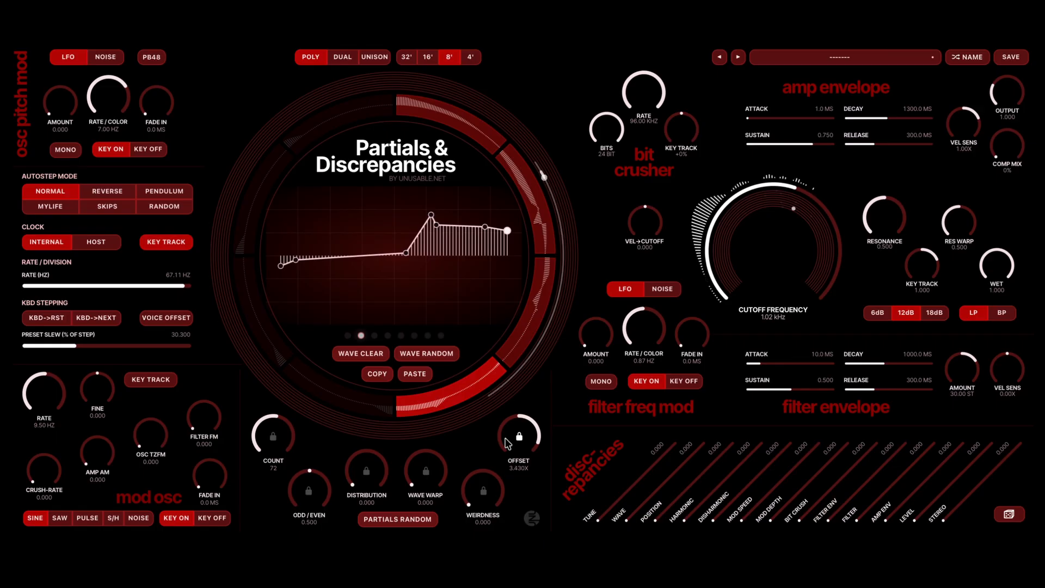
pyautogui.scroll(-8, 507, 443)
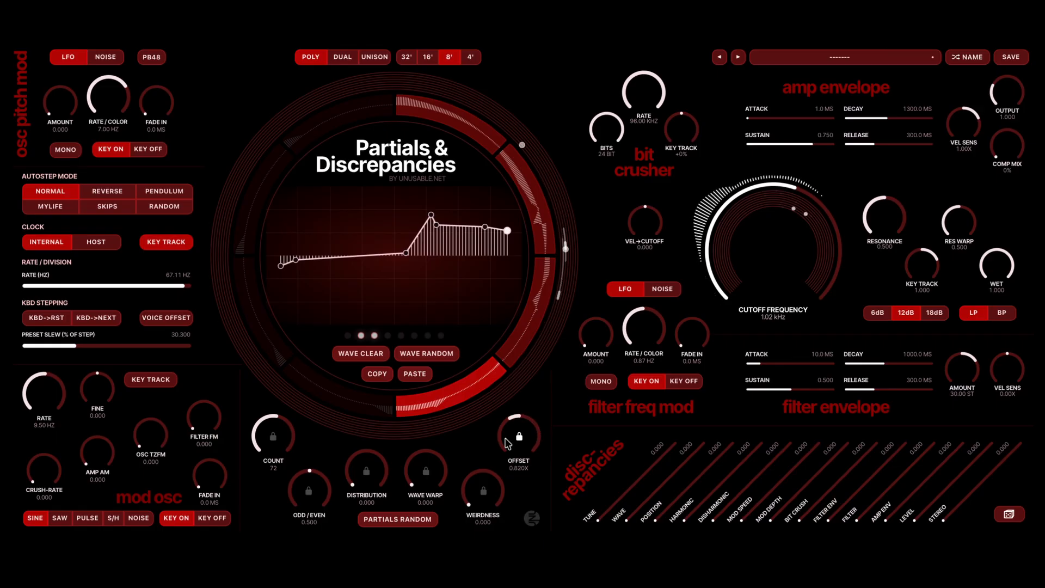
pyautogui.scroll(-3, 508, 444)
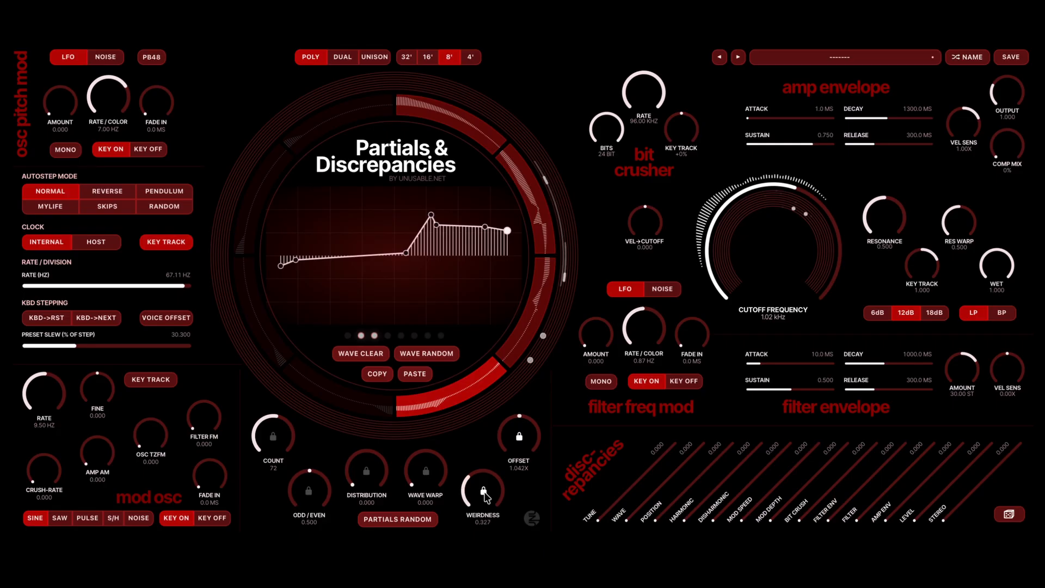
pyautogui.scroll(5, 429, 475)
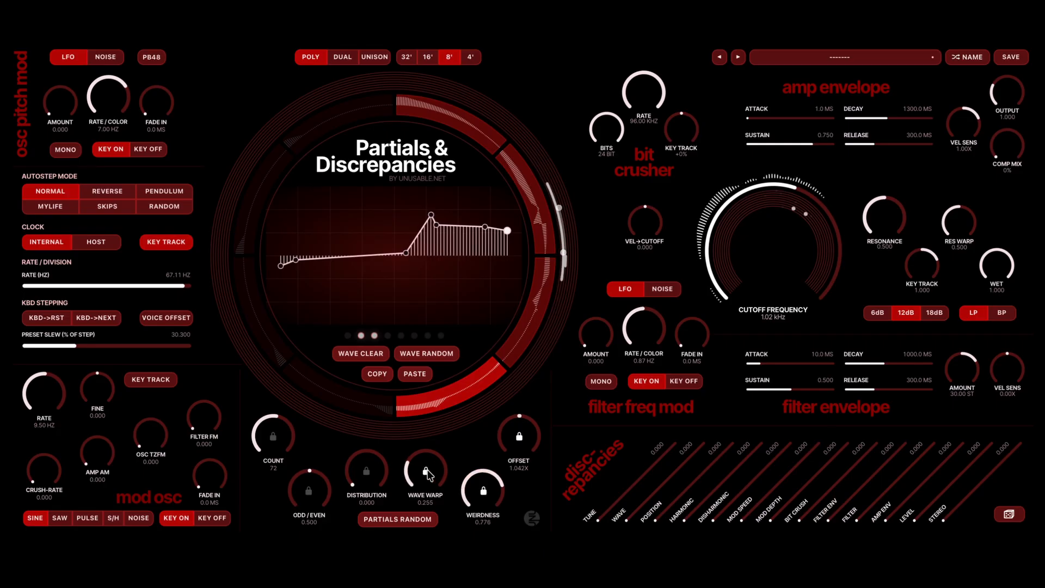
# - Set the partials' distribution to 0.765 and count to 8, and sweep the odd/even balance up and down
pyautogui.scroll(5, 370, 472)
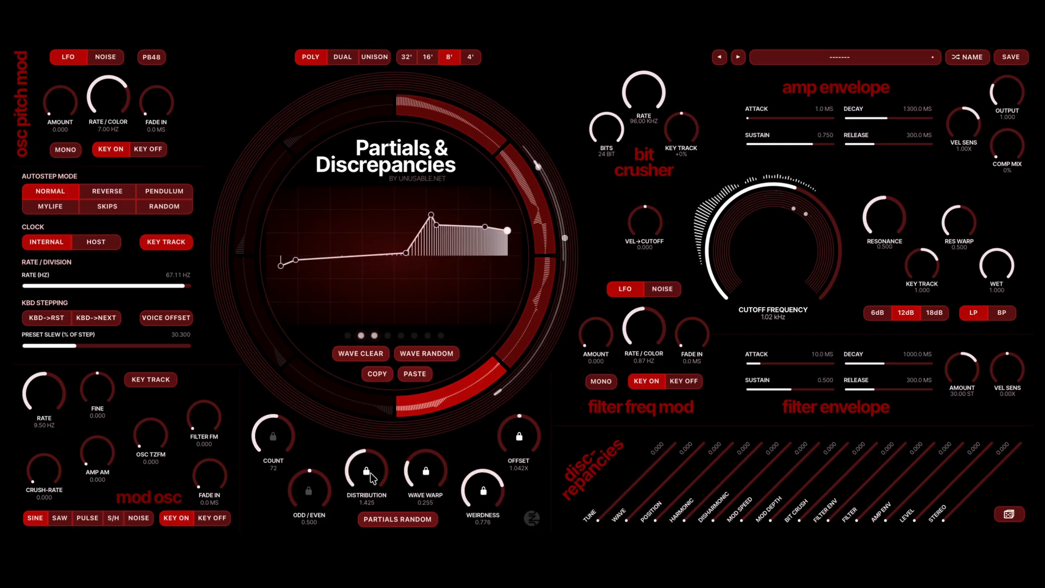
pyautogui.scroll(-3, 371, 478)
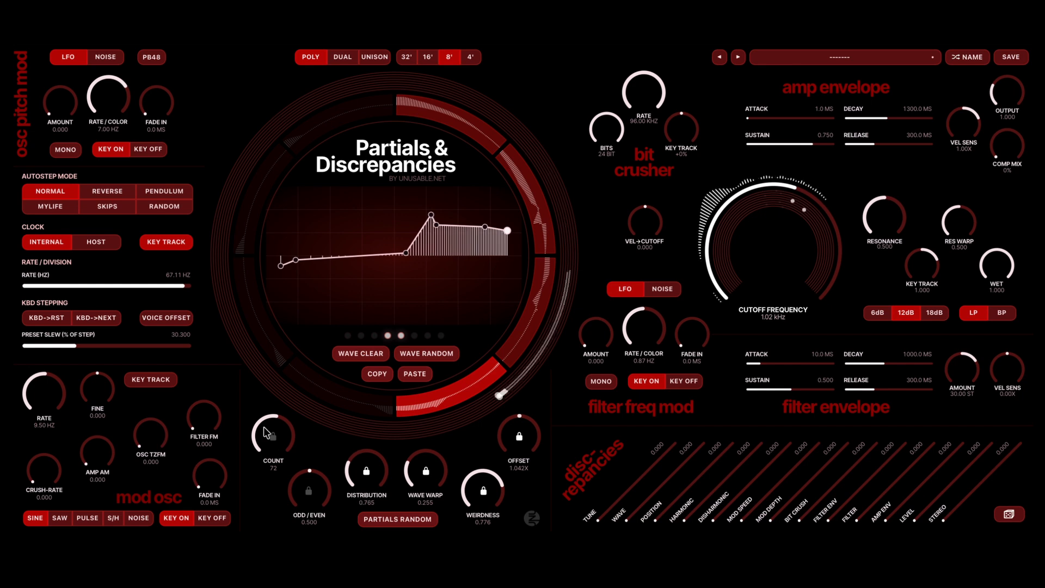
pyautogui.scroll(-10, 274, 437)
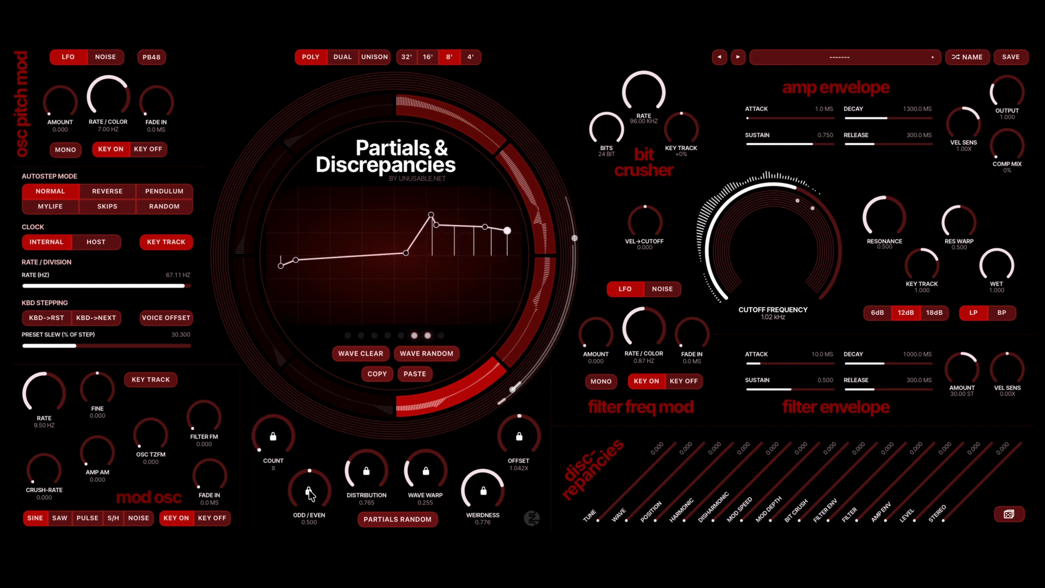
pyautogui.scroll(4, 310, 493)
pyautogui.scroll(-10, 309, 493)
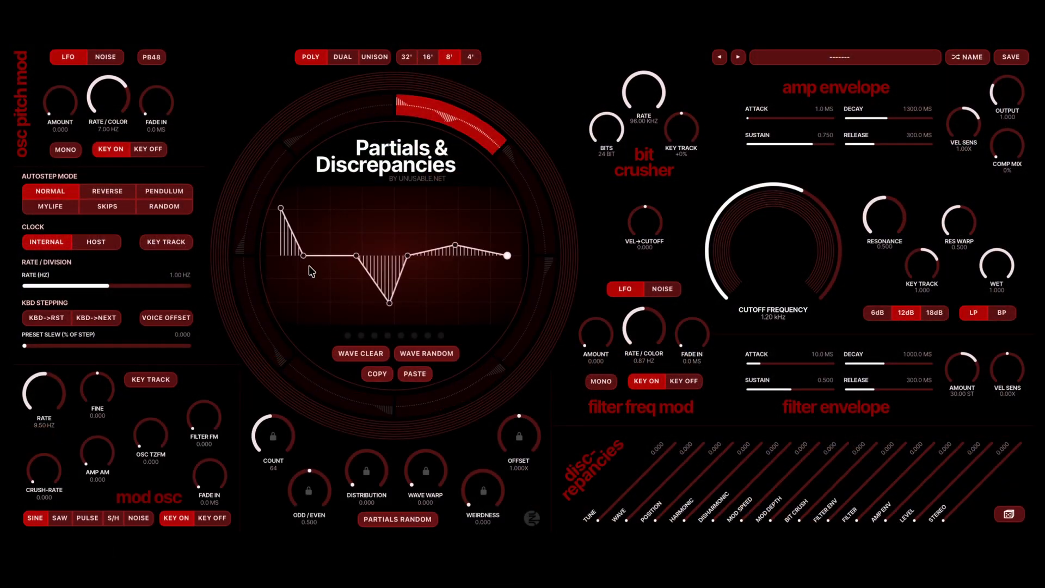
# - Clear the first segment's wave and shape two narrow spikes, one at the start and one about a third of the way along
pyautogui.click(354, 351)
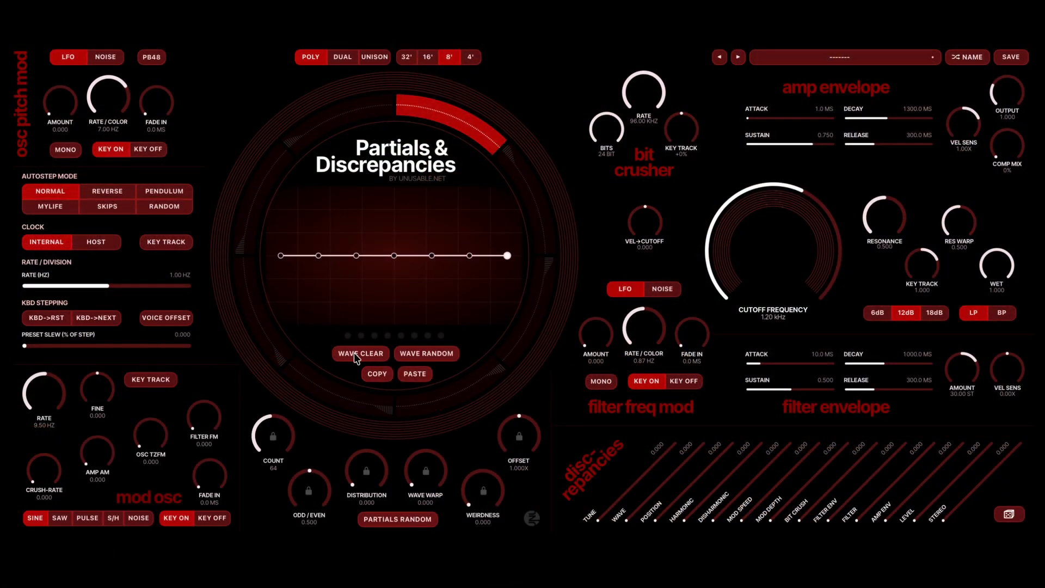
pyautogui.moveTo(282, 255); pyautogui.dragTo(294, 125)
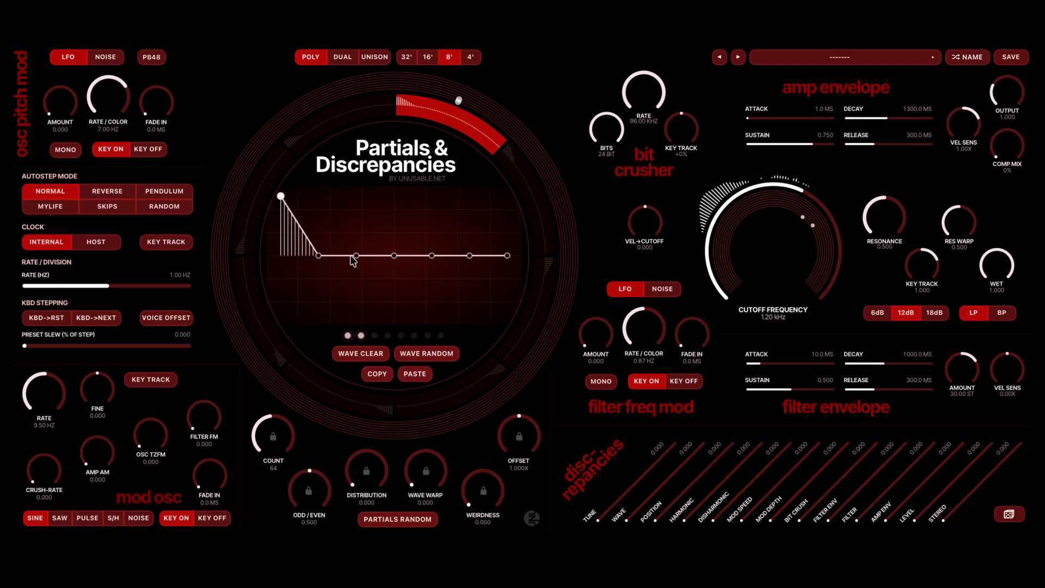
pyautogui.moveTo(353, 260); pyautogui.dragTo(357, 210)
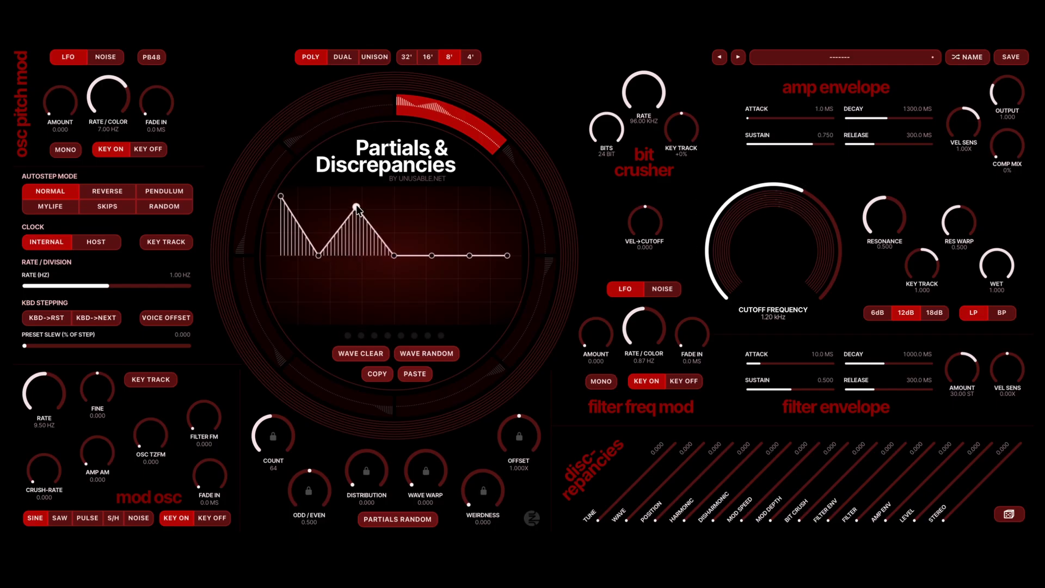
pyautogui.doubleClick(357, 208)
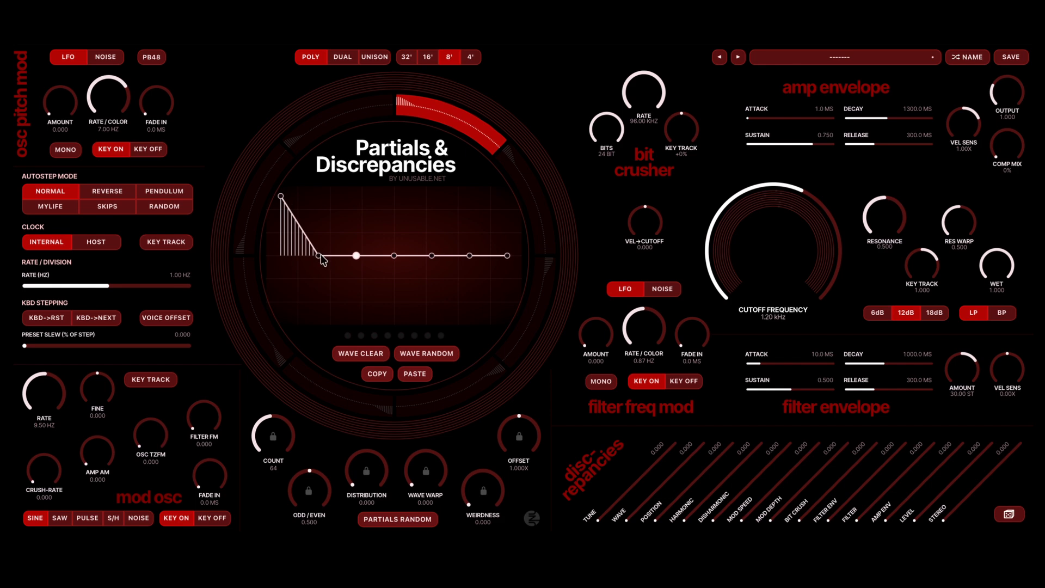
pyautogui.moveTo(321, 259); pyautogui.dragTo(287, 254)
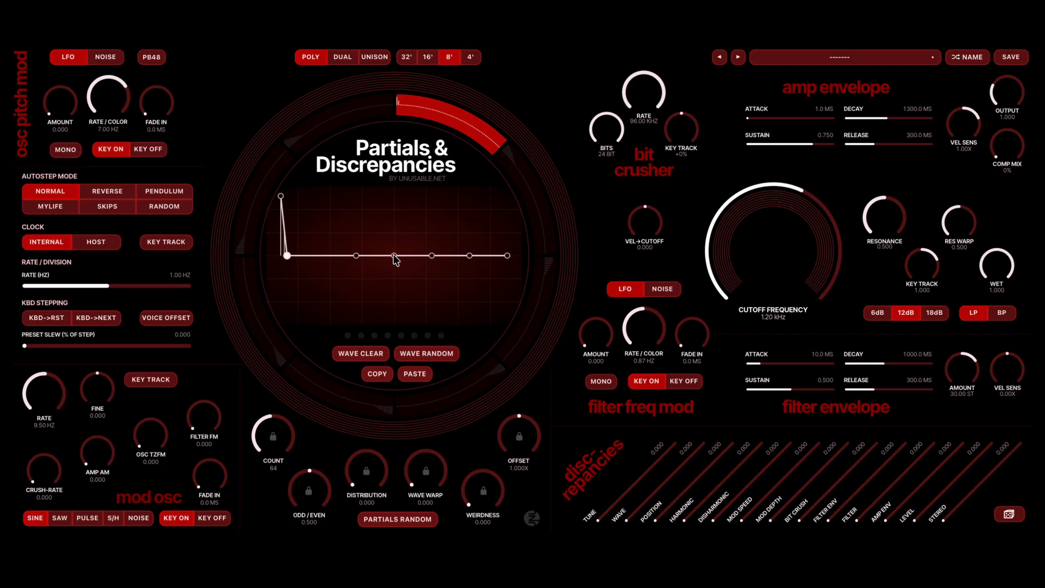
pyautogui.moveTo(394, 255); pyautogui.dragTo(349, 194)
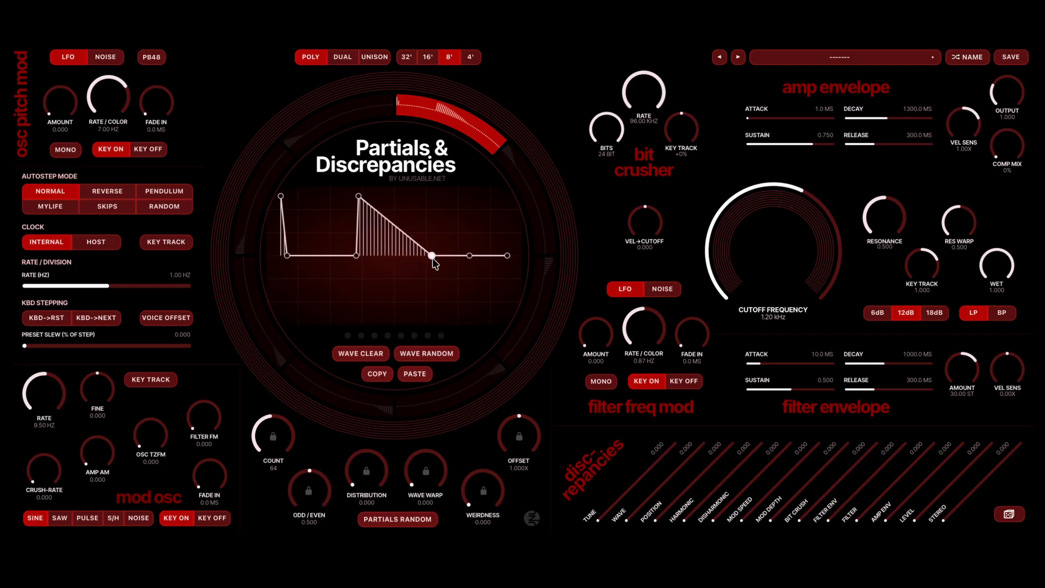
pyautogui.moveTo(432, 257); pyautogui.dragTo(377, 257)
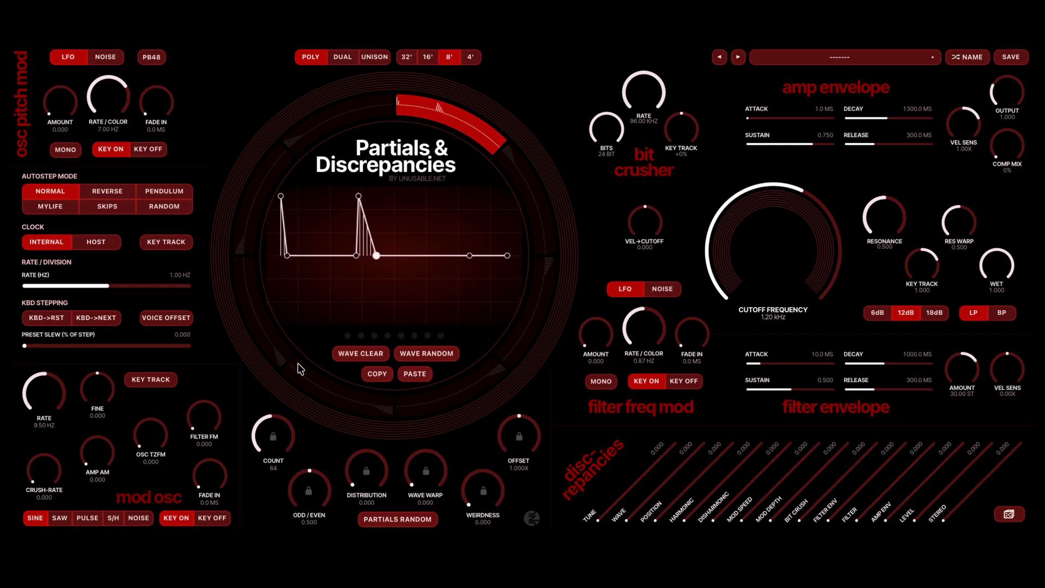
# - Paste the first segment's wave onto the second segment and shift its second spike to just past the wave's middle
pyautogui.click(529, 179)
pyautogui.click(412, 376)
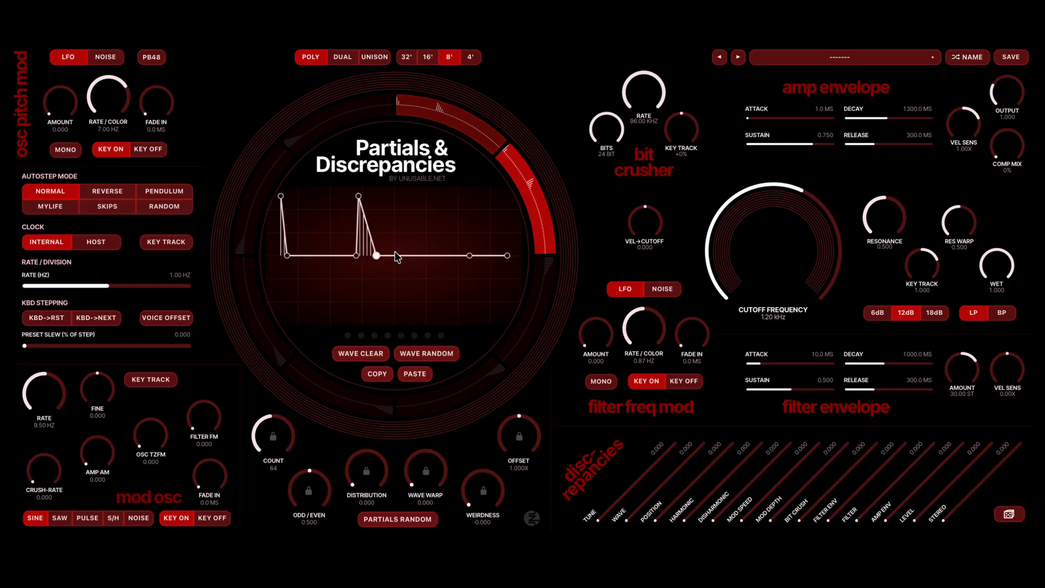
pyautogui.moveTo(376, 257); pyautogui.dragTo(427, 256)
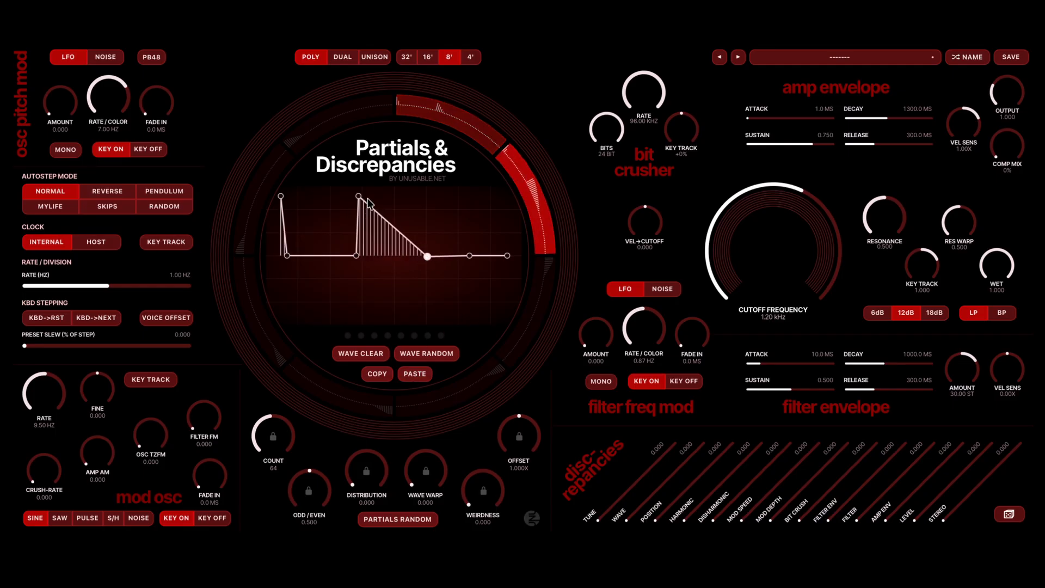
pyautogui.moveTo(358, 196); pyautogui.dragTo(410, 197)
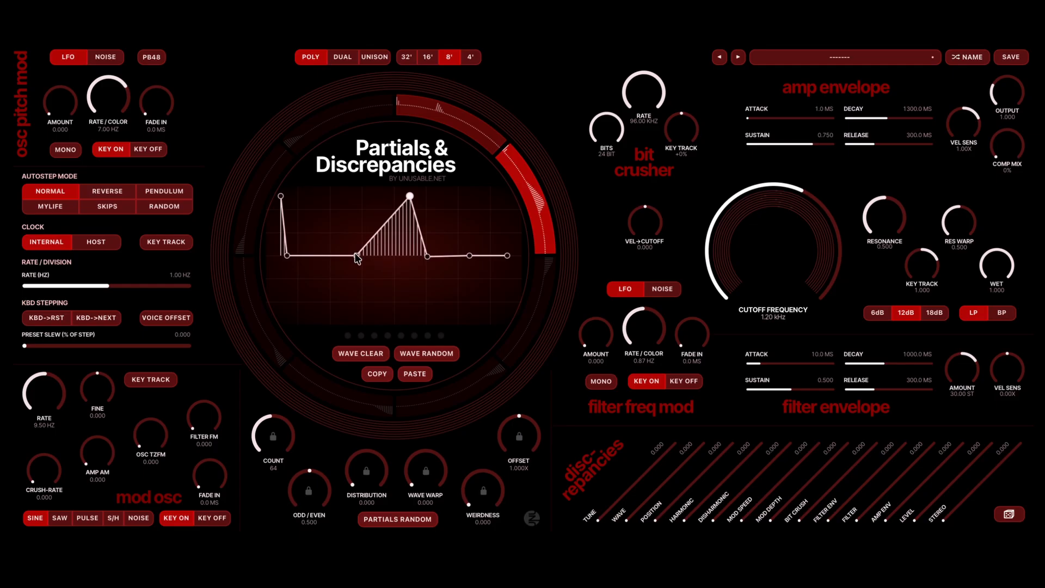
pyautogui.moveTo(356, 256); pyautogui.dragTo(427, 259)
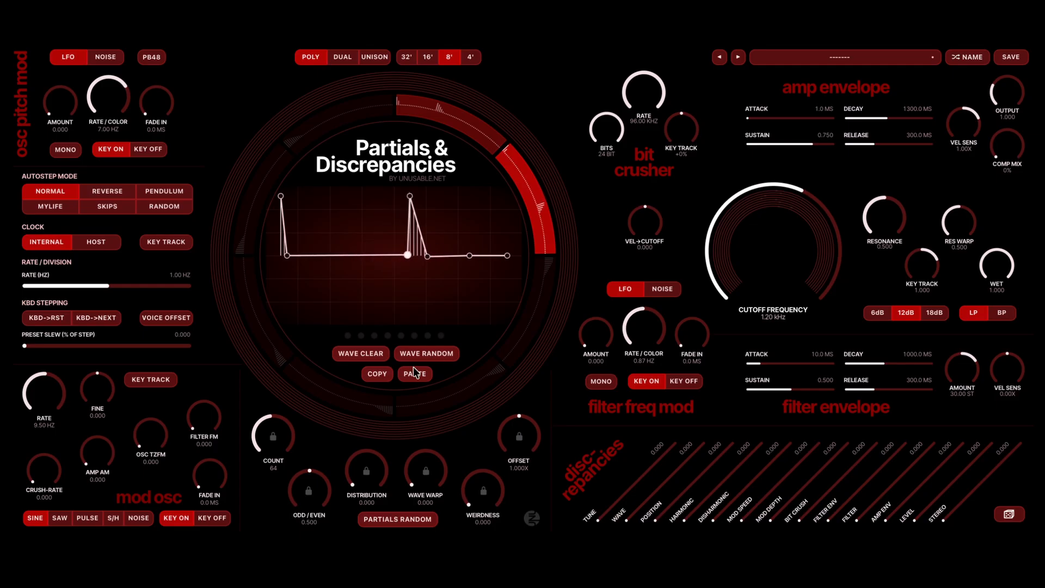
# - Paste the second segment's wave onto the third, activate that segment and shift its second spike to about four fifths along the wave
pyautogui.click(551, 301)
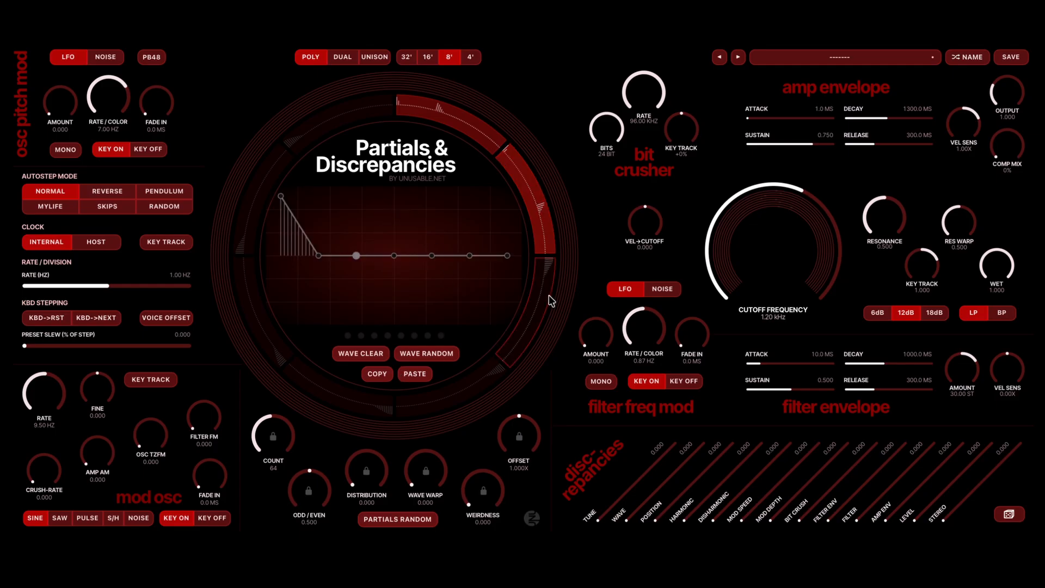
pyautogui.click(409, 374)
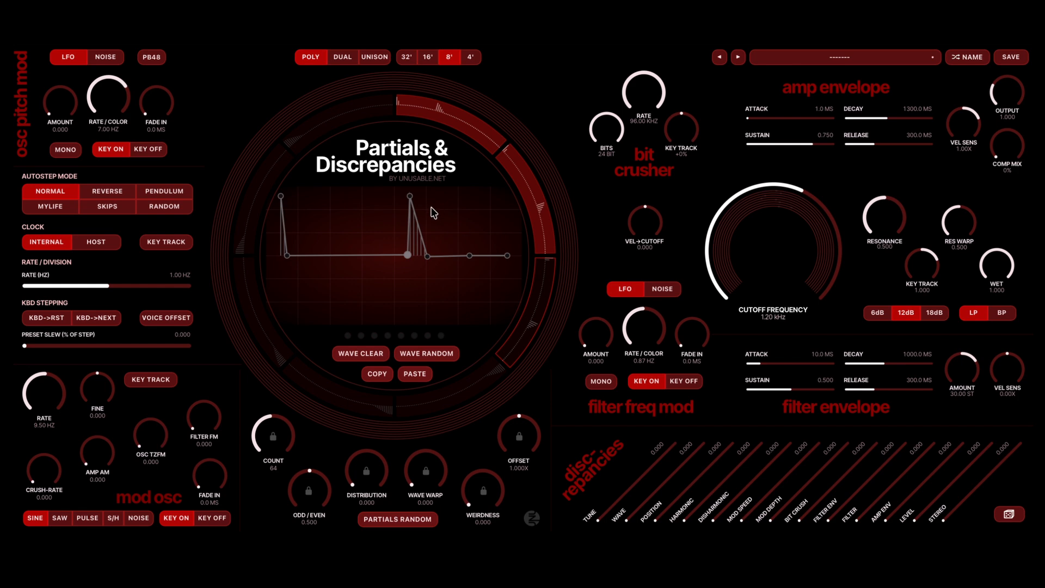
pyautogui.click(542, 282)
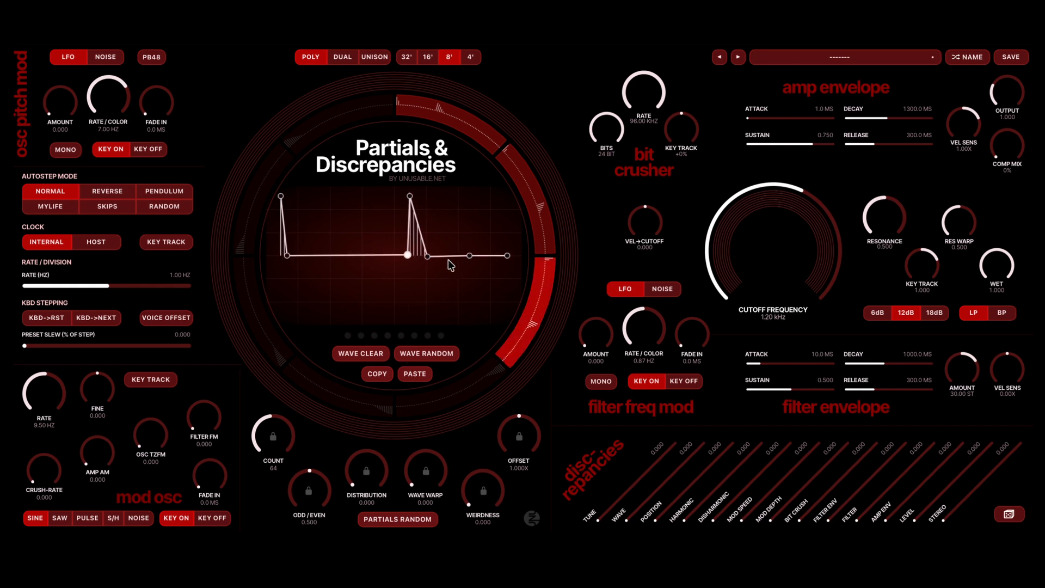
pyautogui.moveTo(447, 258); pyautogui.dragTo(468, 258)
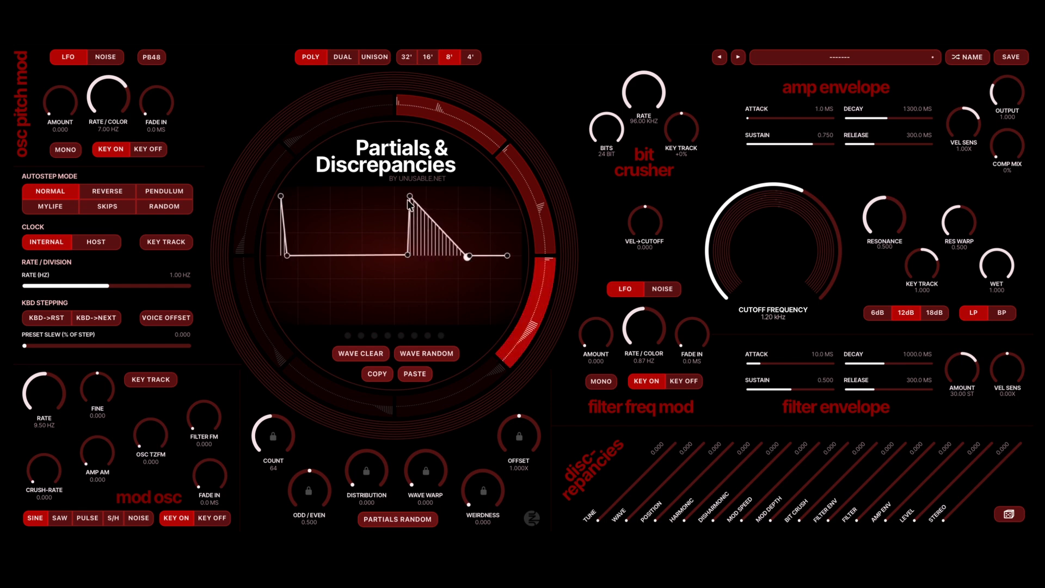
pyautogui.moveTo(409, 197); pyautogui.dragTo(482, 198)
pyautogui.moveTo(406, 258); pyautogui.dragTo(479, 259)
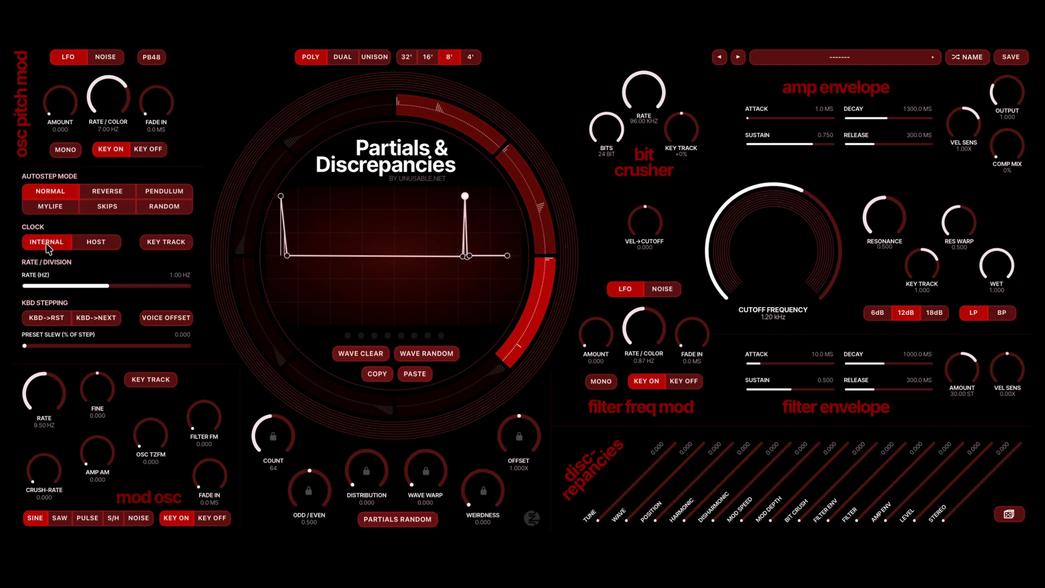
# - Set the preset slew to 100.000 and the autostep rate to 96.00 Hz, and turn on key tracking for the clock
pyautogui.moveTo(117, 346); pyautogui.dragTo(240, 356)
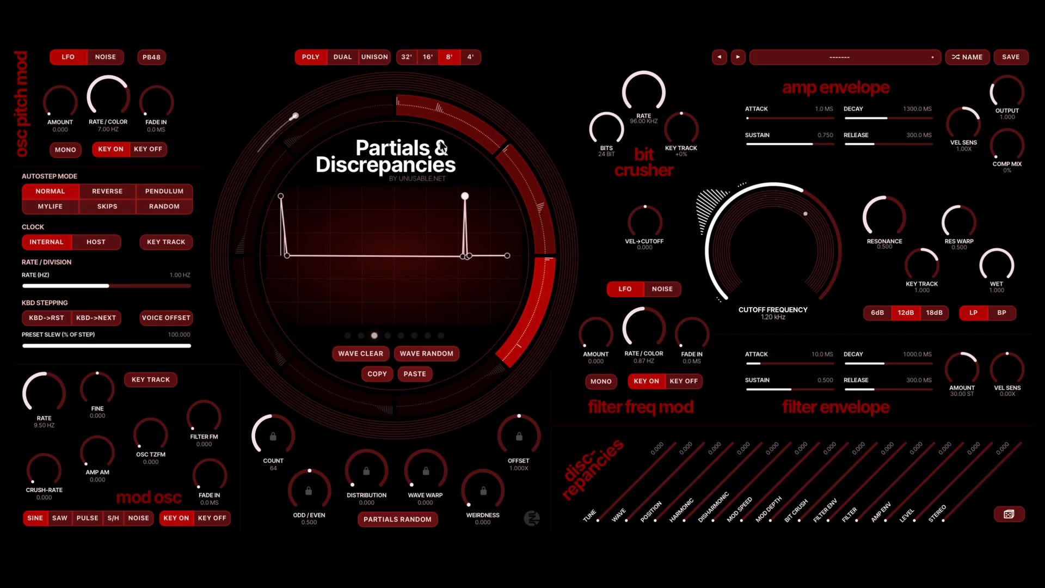
pyautogui.click(141, 286)
pyautogui.moveTo(141, 287); pyautogui.dragTo(210, 292)
pyautogui.click(168, 241)
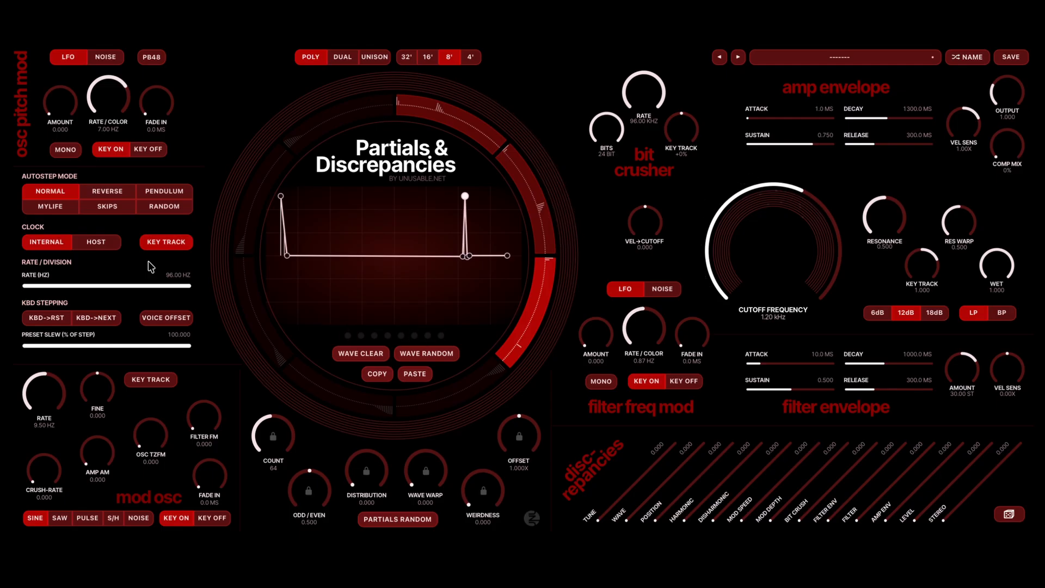
# - Lower the autostep rate to 0.17 Hz and raise it to 0.71 Hz
pyautogui.click(88, 287)
pyautogui.moveTo(85, 318); pyautogui.dragTo(67, 326)
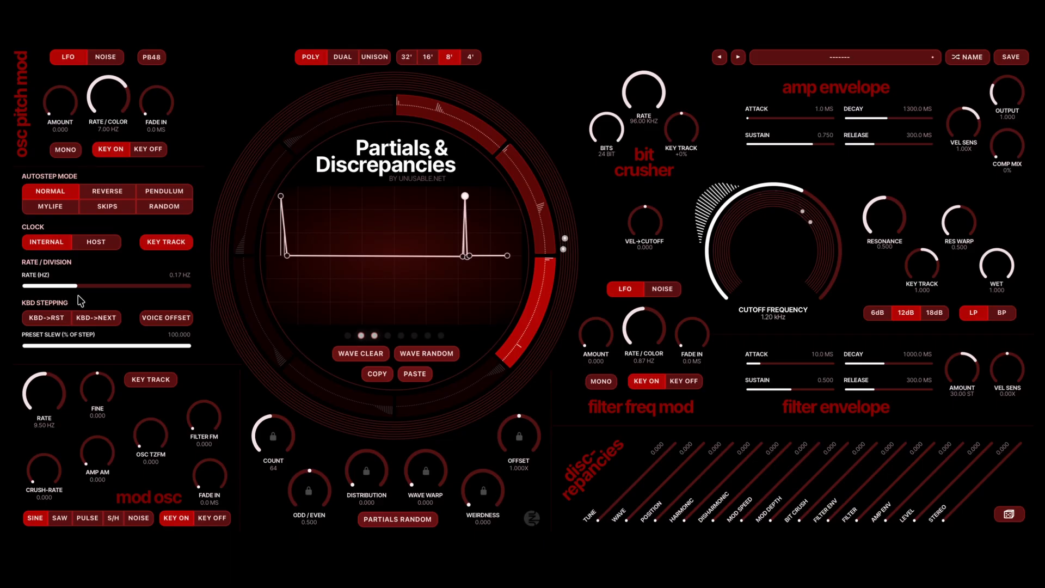
pyautogui.moveTo(91, 288); pyautogui.dragTo(102, 272)
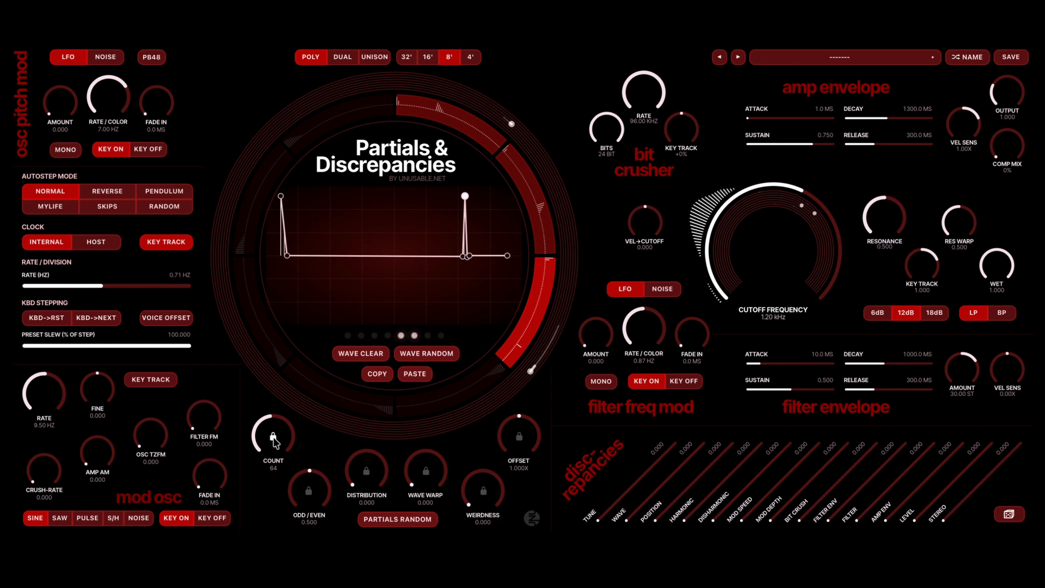
pyautogui.scroll(1, 260, 441)
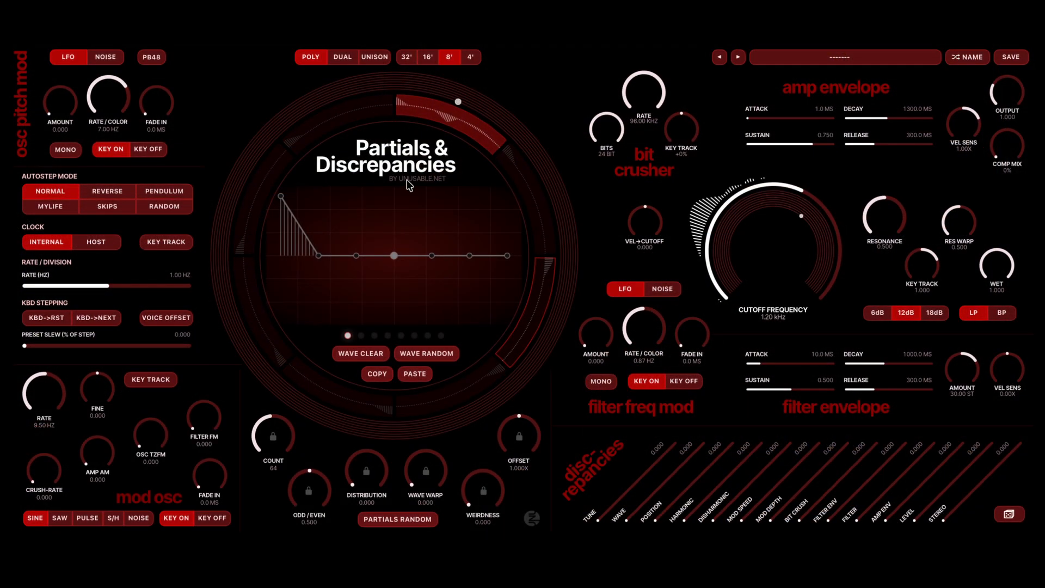
# - Clear the first ring segment's wave, and randomize both its wave and its partial settings
pyautogui.click(458, 130)
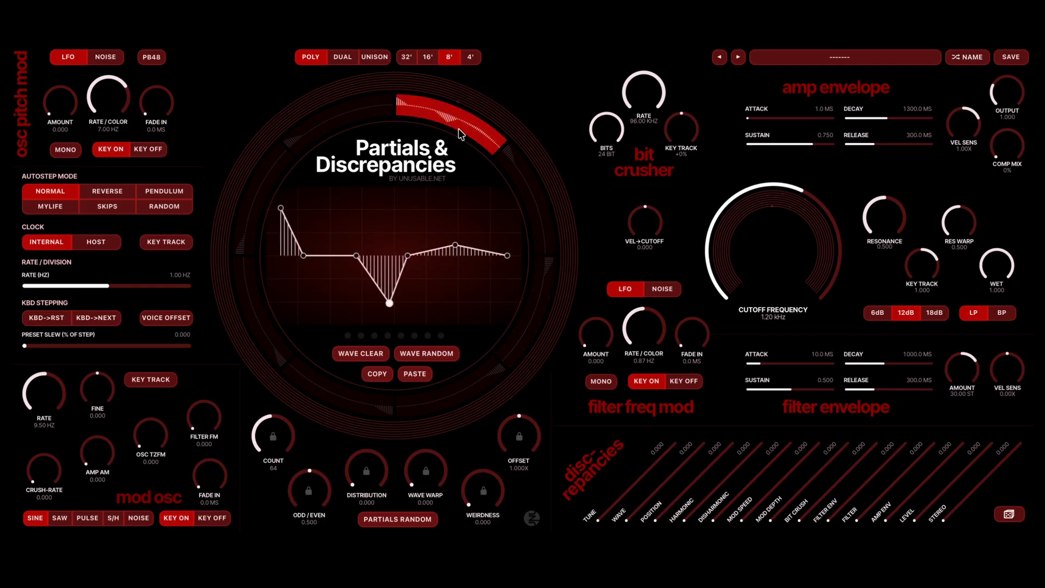
pyautogui.click(363, 352)
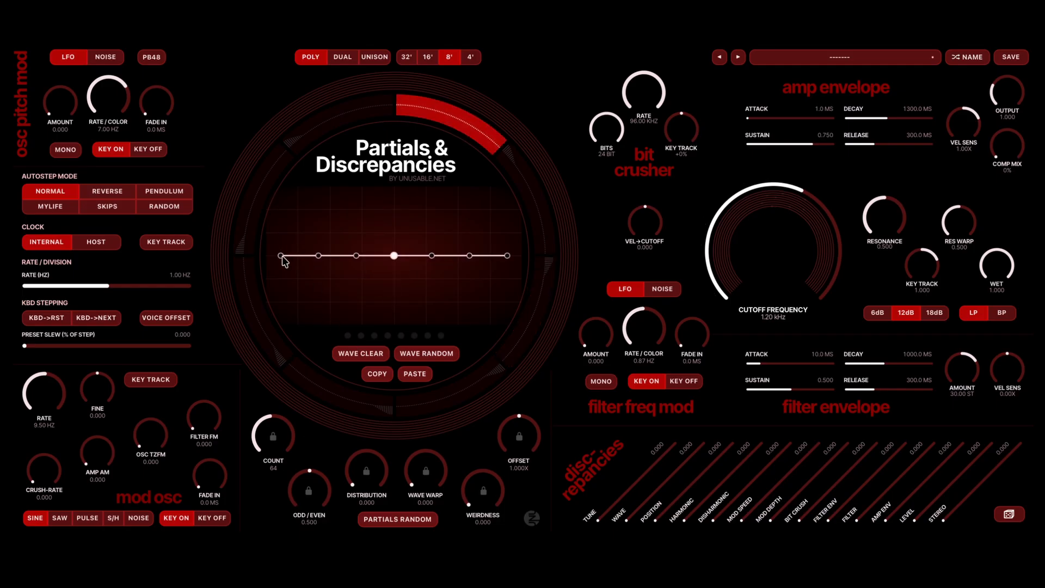
pyautogui.click(418, 352)
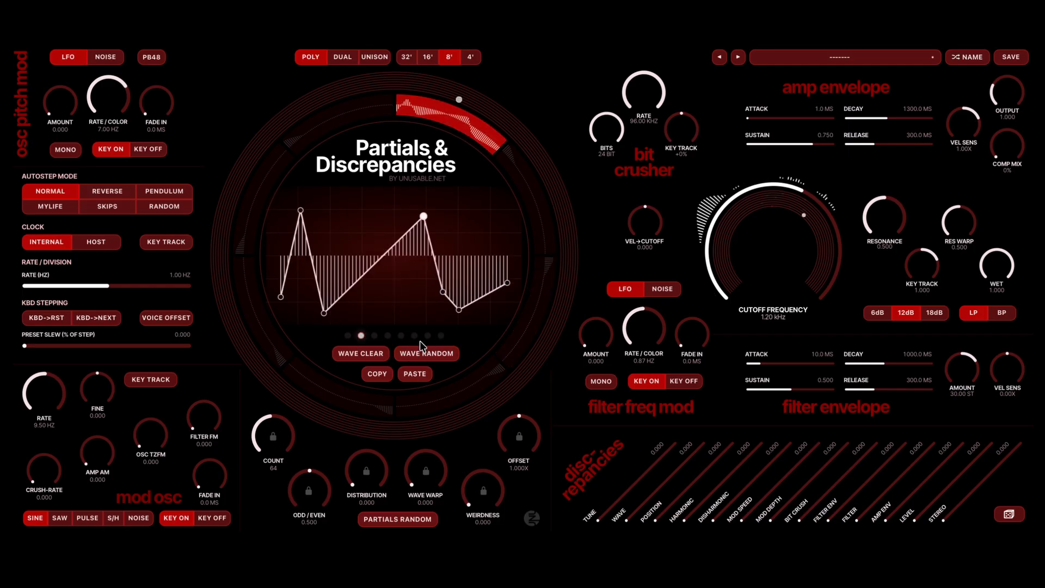
pyautogui.click(395, 518)
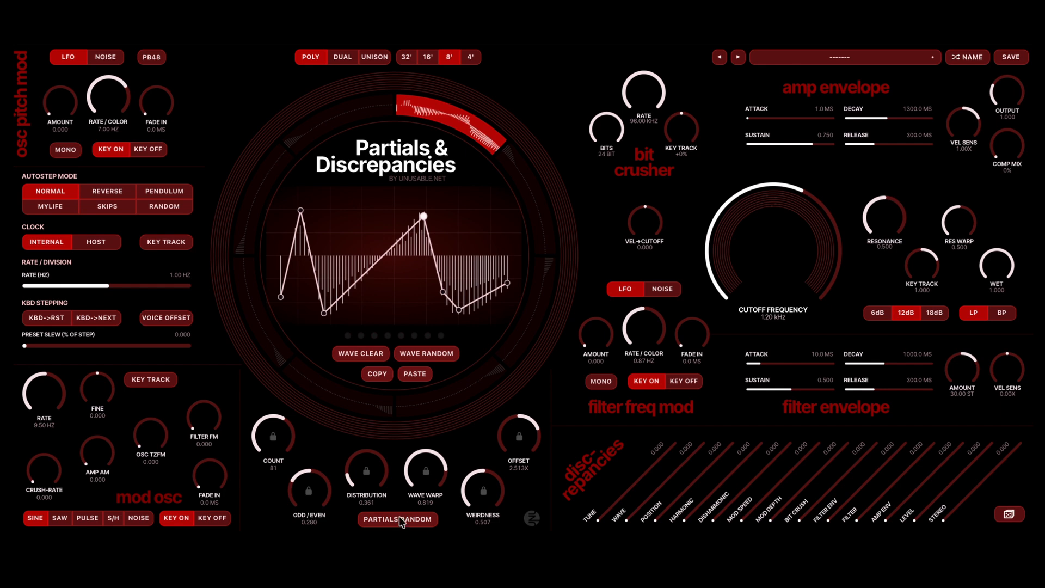
# - Activate the second ring segment and randomize its wave and partial settings
pyautogui.click(517, 185)
pyautogui.click(540, 212)
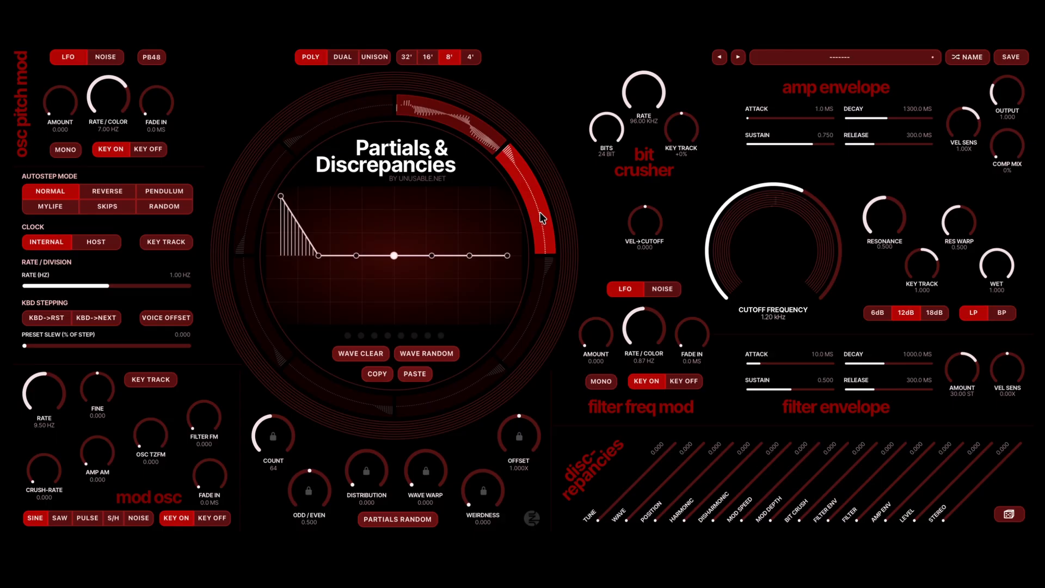
pyautogui.click(446, 356)
pyautogui.click(400, 517)
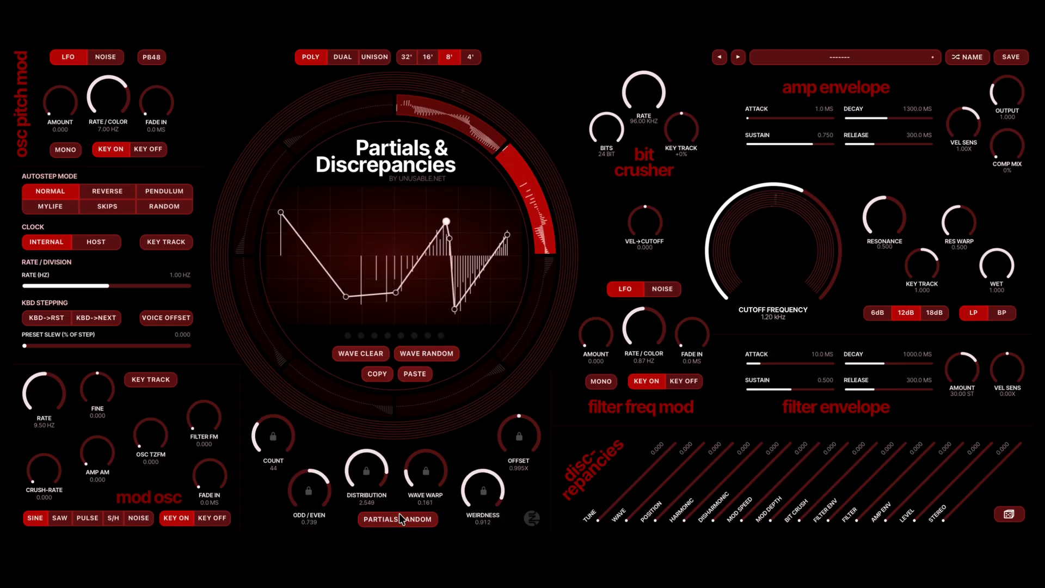
# - Activate the third and fourth ring segments and randomize the wave and partial settings of each
pyautogui.click(528, 307)
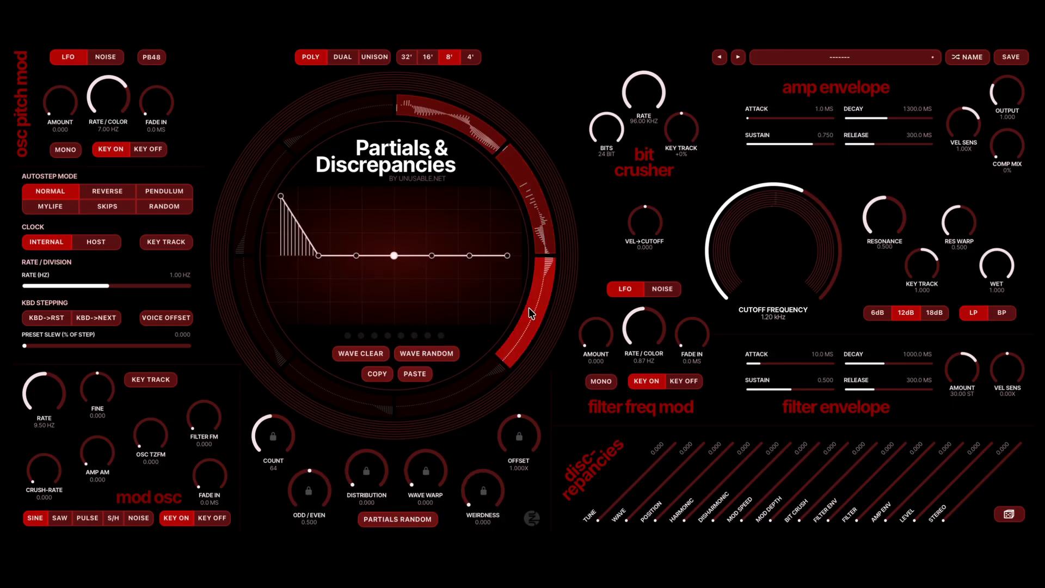
pyautogui.click(442, 355)
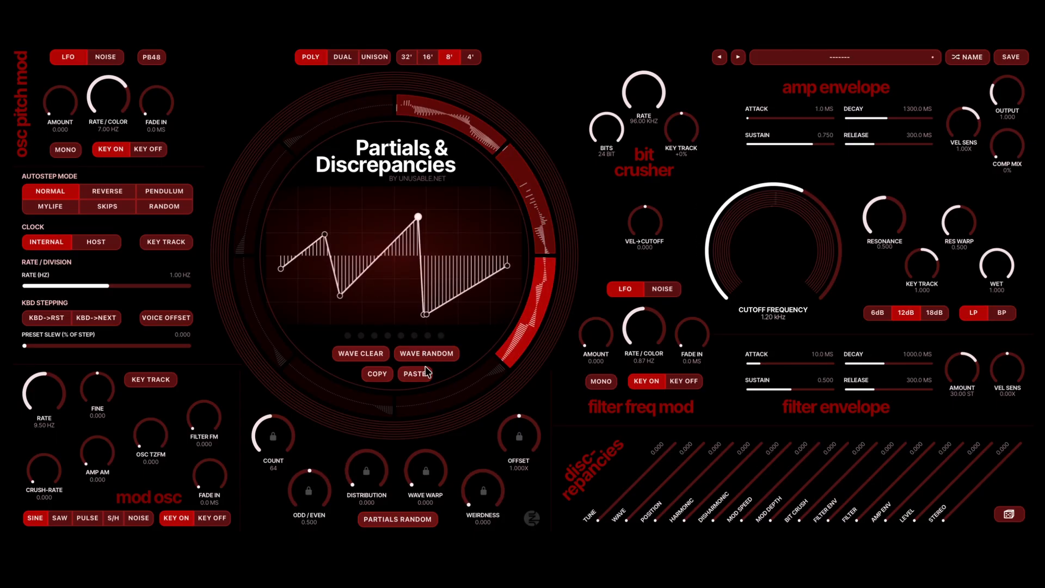
pyautogui.click(475, 384)
pyautogui.click(407, 516)
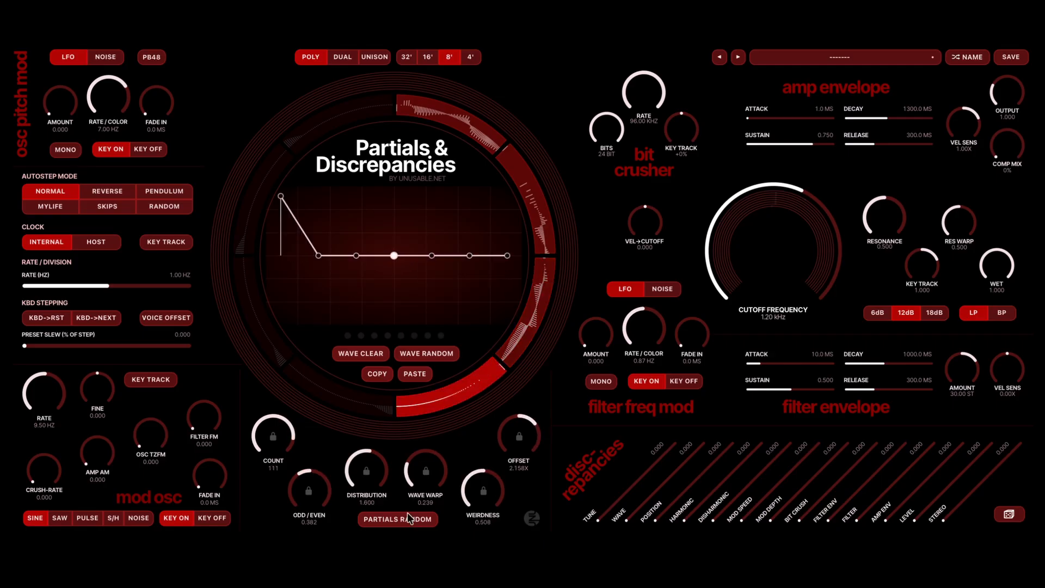
pyautogui.click(428, 354)
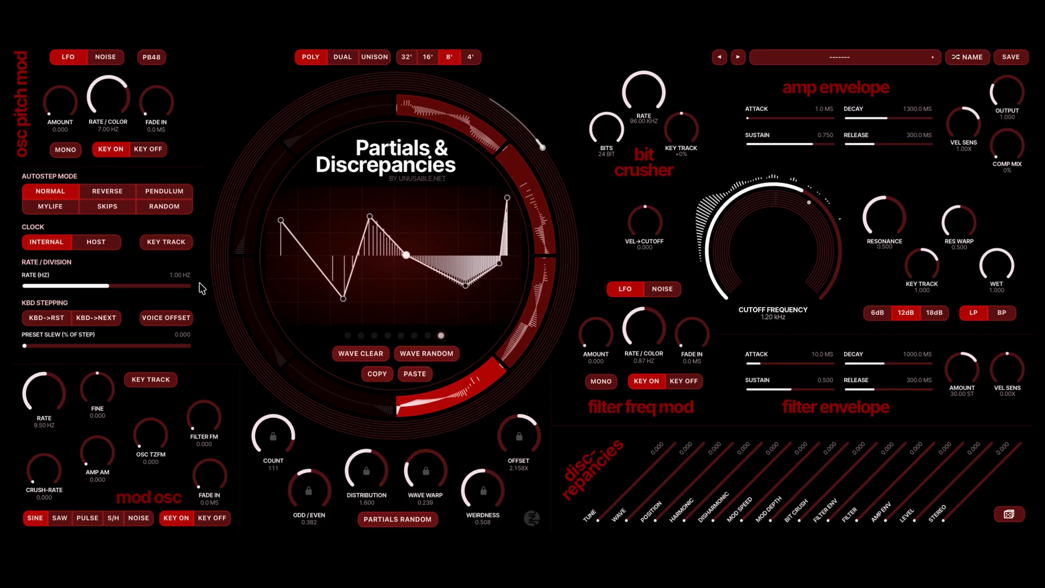
# - Set the autostep rate to 3.44 Hz and the preset slew to 100.000
pyautogui.click(131, 294)
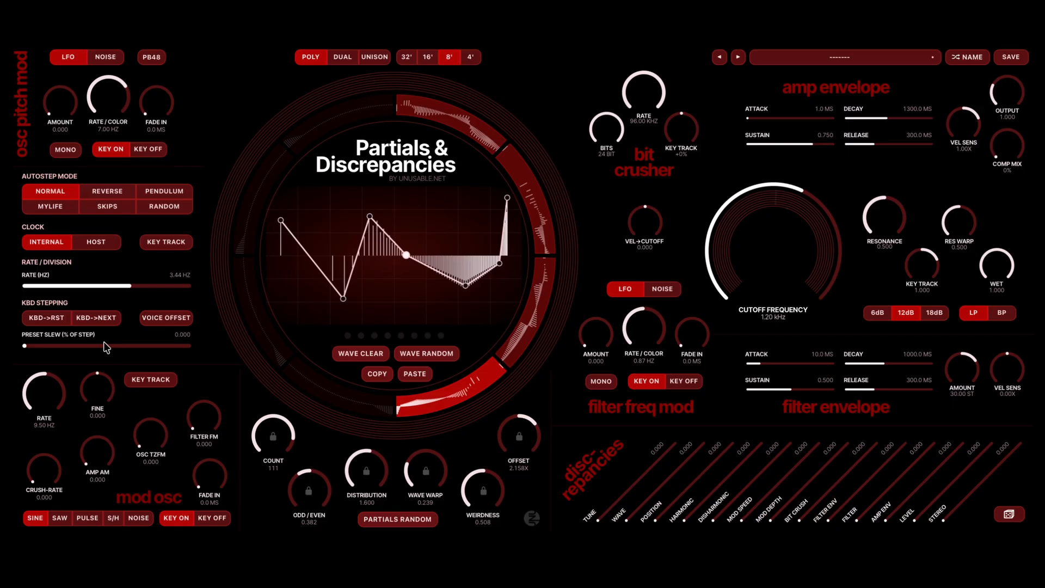
pyautogui.scroll(10, 105, 346)
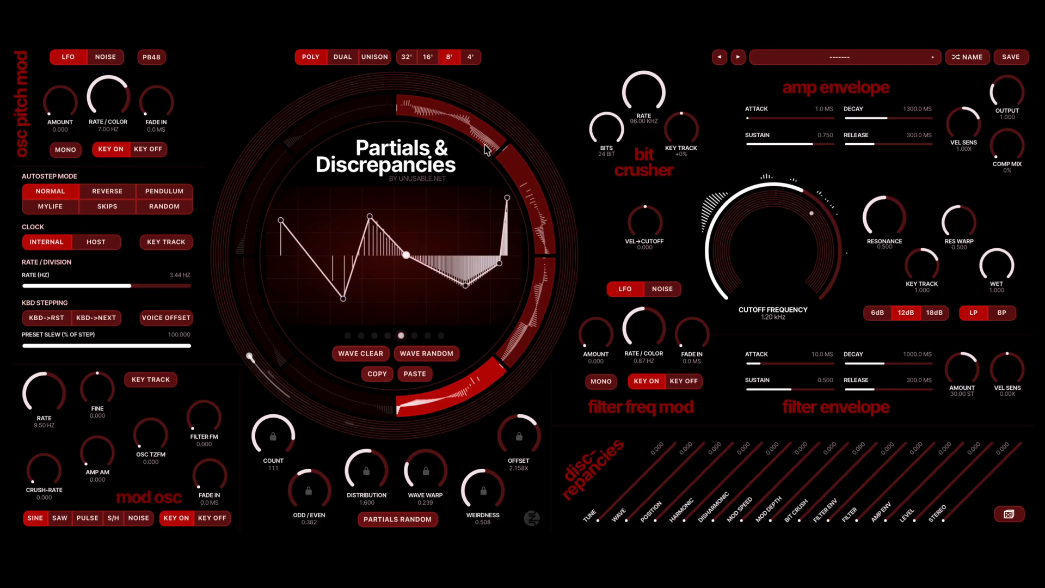
# - On the second segment, reset the distribution to 0.000, raise the partial count to 102 and lower the weirdness to 0.509
pyautogui.click(521, 163)
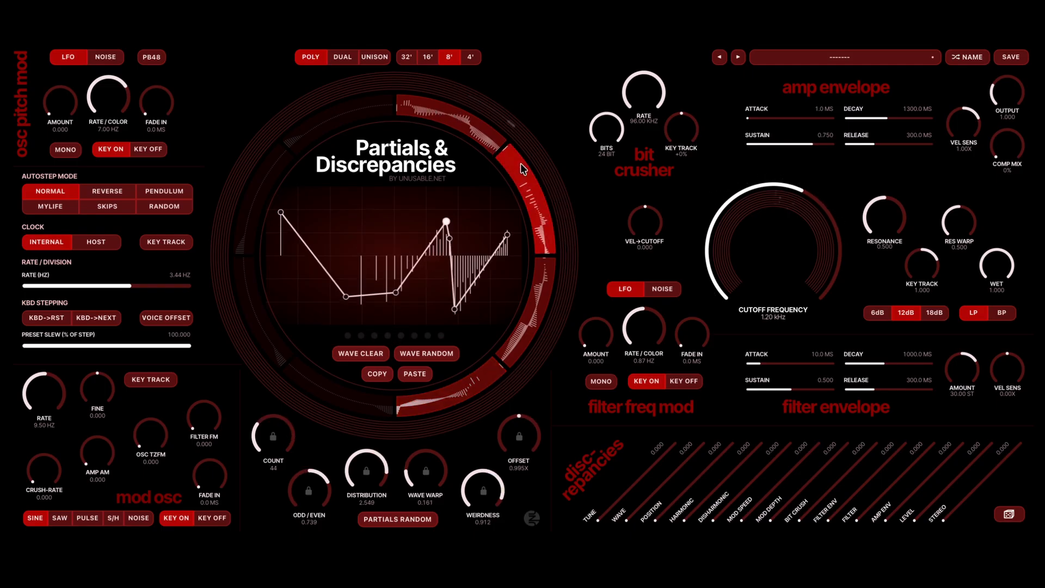
pyautogui.doubleClick(352, 466)
pyautogui.scroll(6, 284, 442)
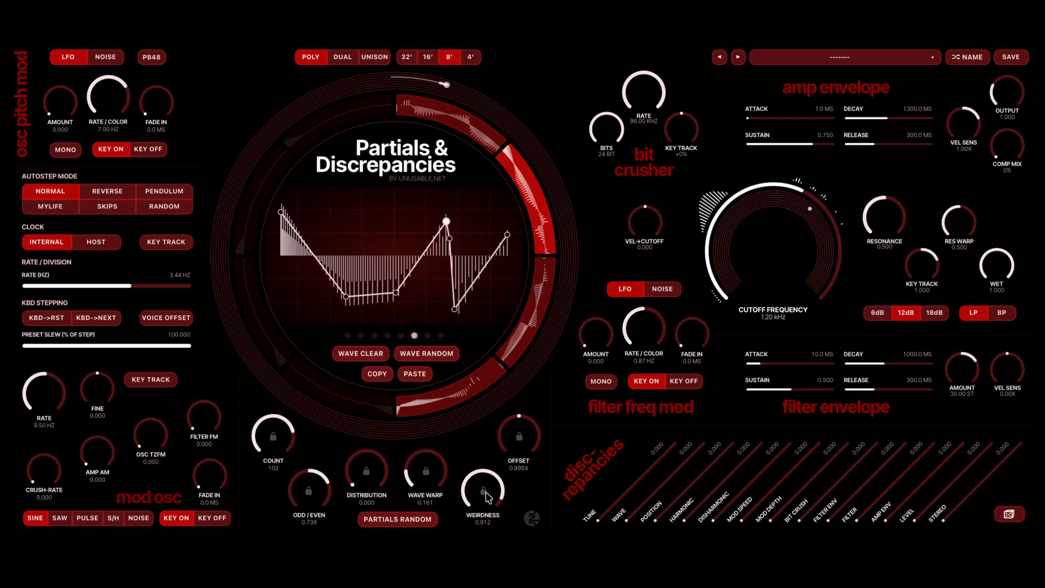
pyautogui.scroll(-8, 485, 492)
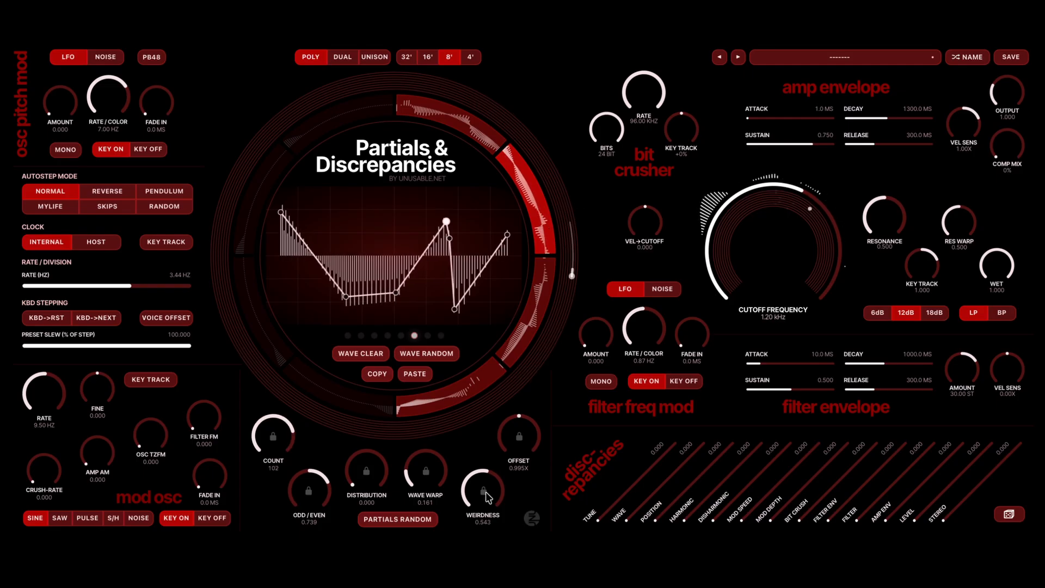
# - On the first segment, lower the weirdness to 0.082, the wave warp to 0.326 and the partial count to 31
pyautogui.click(469, 130)
pyautogui.scroll(-8, 465, 490)
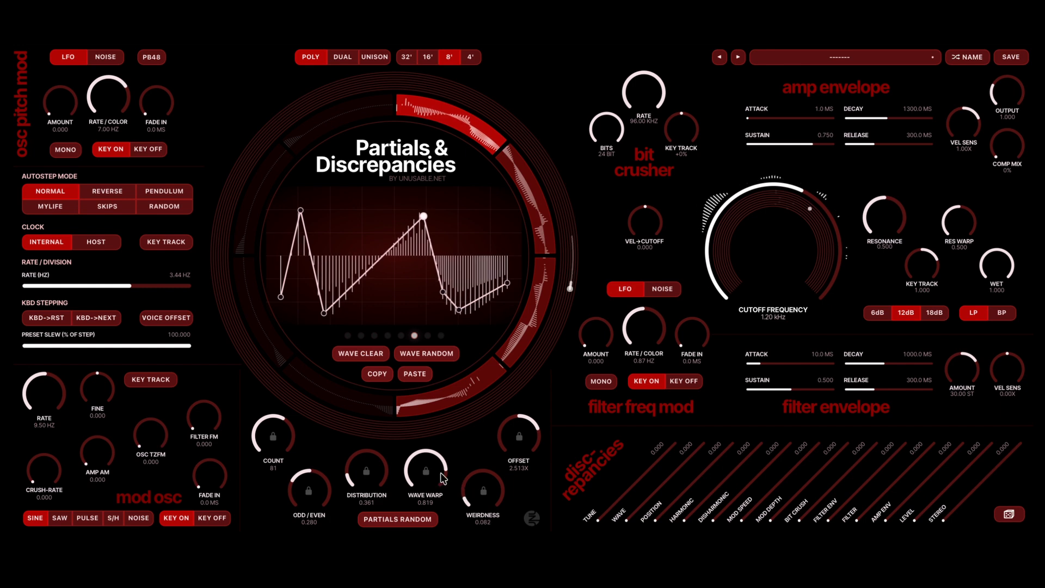
pyautogui.scroll(-8, 425, 456)
pyautogui.scroll(-3, 424, 457)
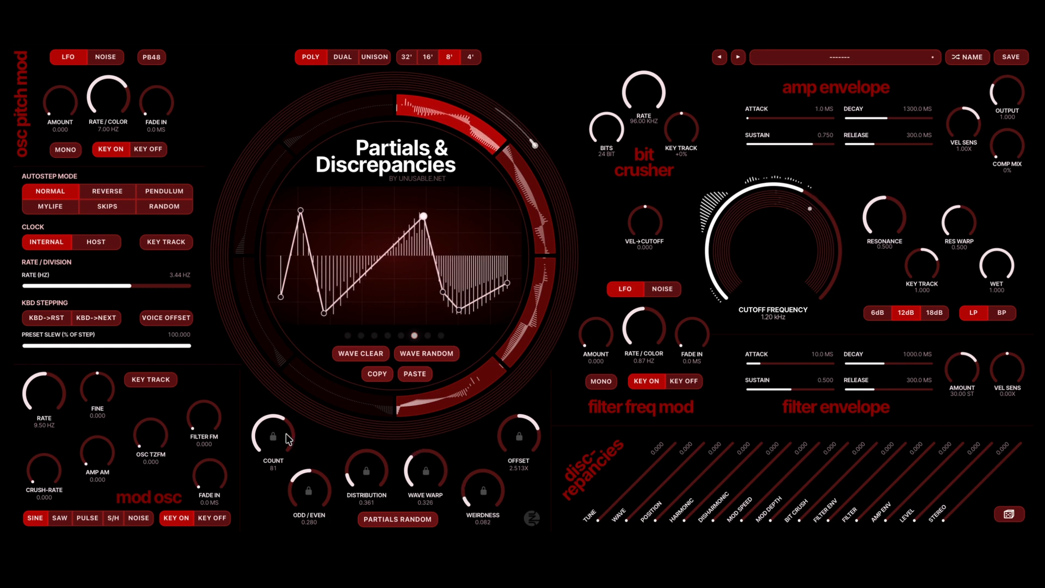
pyautogui.scroll(-10, 287, 438)
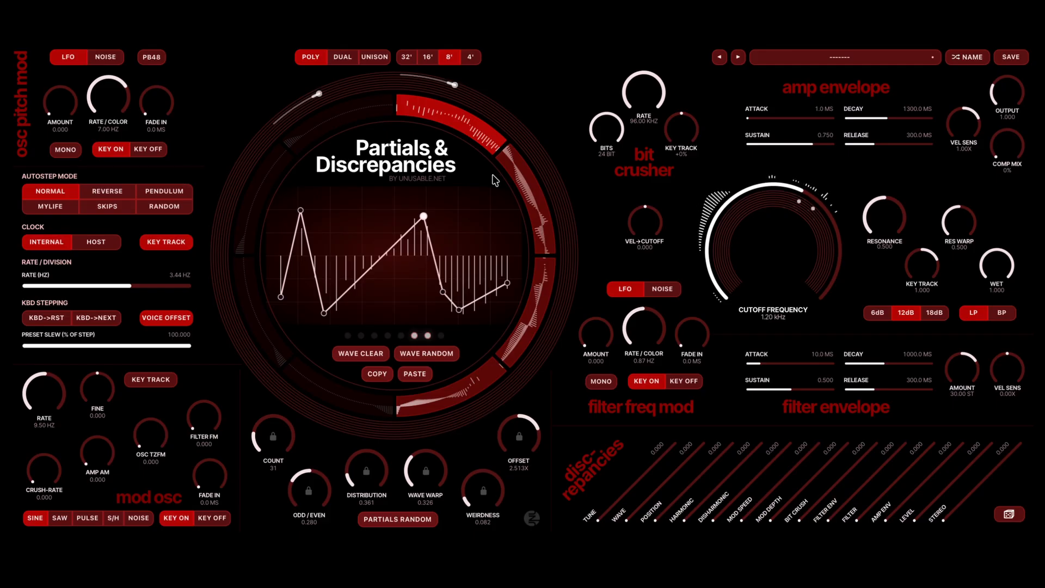
# - Lengthen the amp envelope's release to 3520.0 ms and raise the autostep rate
pyautogui.moveTo(874, 144); pyautogui.dragTo(907, 154)
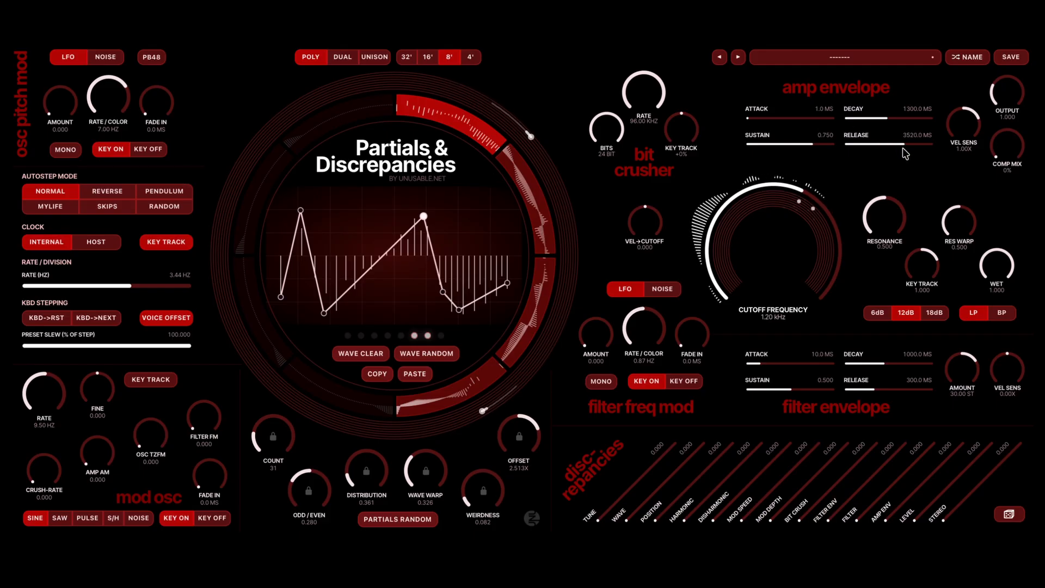
pyautogui.click(174, 284)
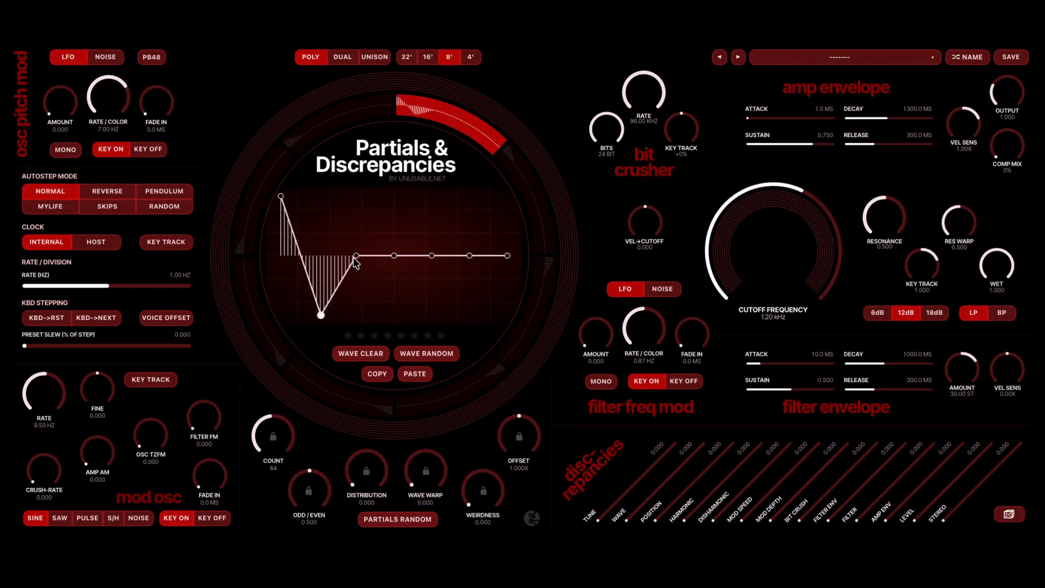
# - Pull the first segment's third wave point down to the minimum, and paste and clear the wave on the third segment
pyautogui.moveTo(354, 262); pyautogui.dragTo(363, 361)
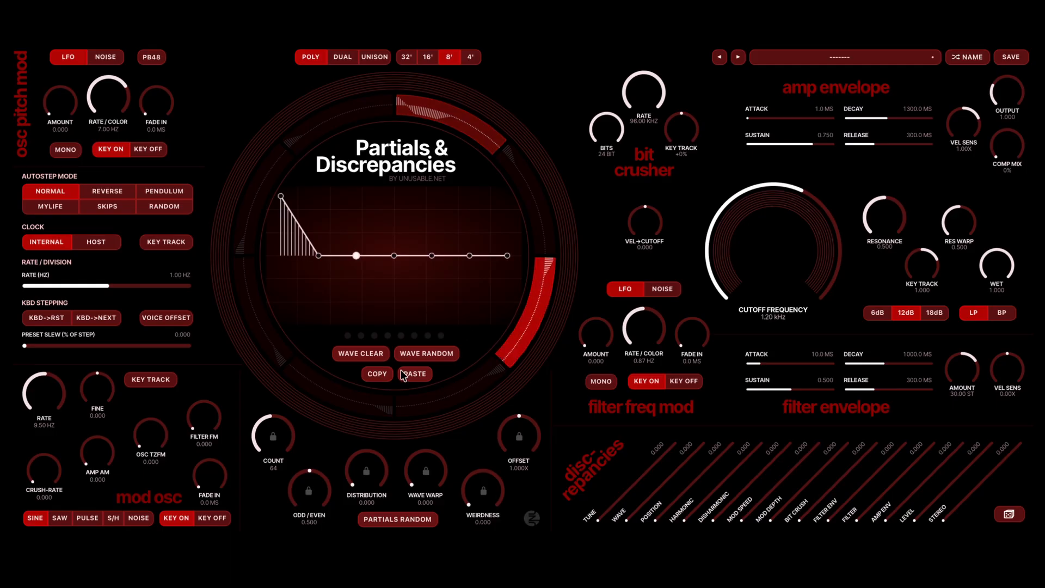
pyautogui.click(413, 372)
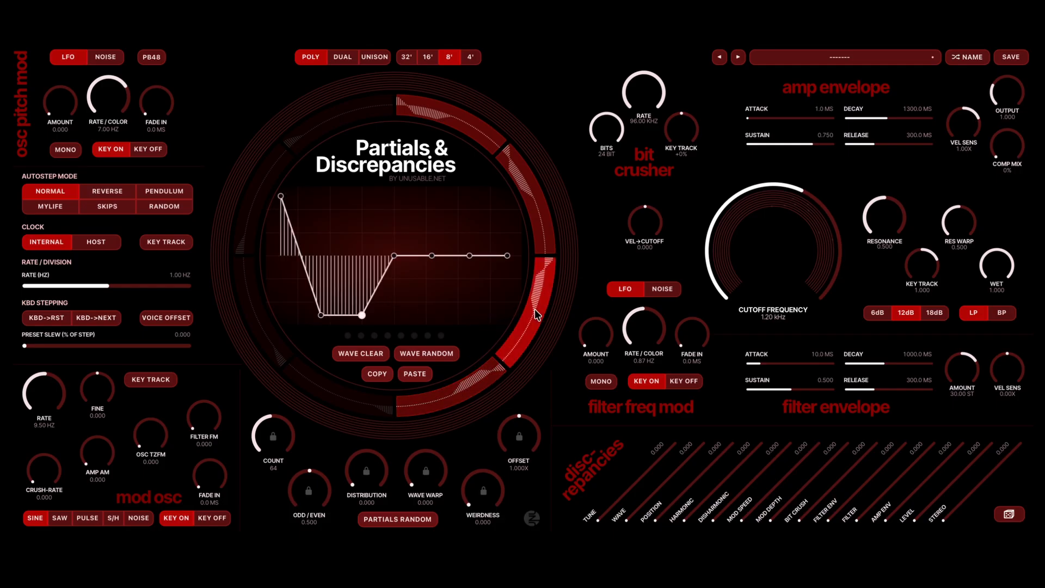
pyautogui.click(366, 352)
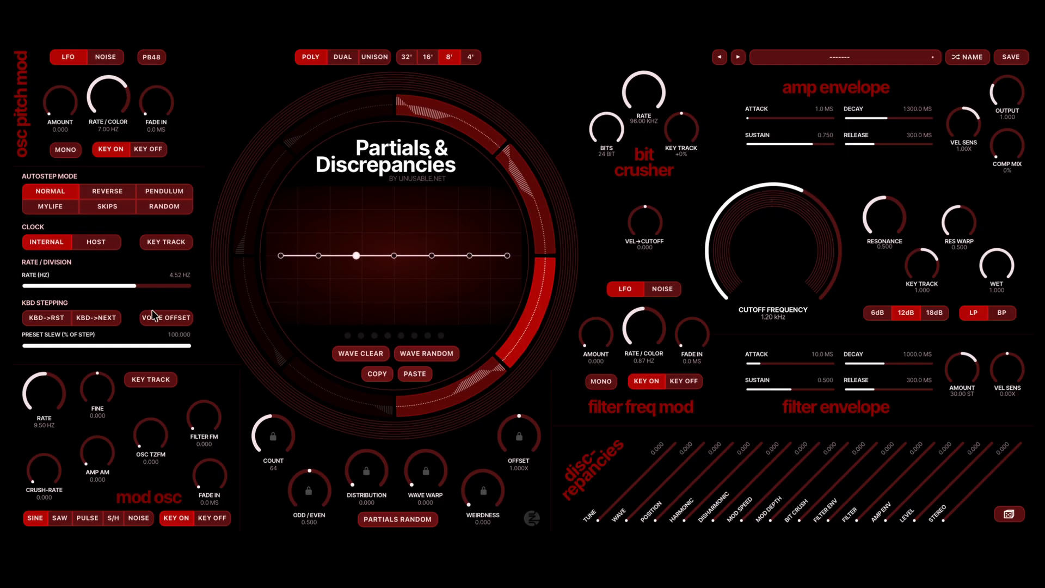
# - Set the autostep rate to 23.00 Hz and turn on key tracking for the clock
pyautogui.click(166, 291)
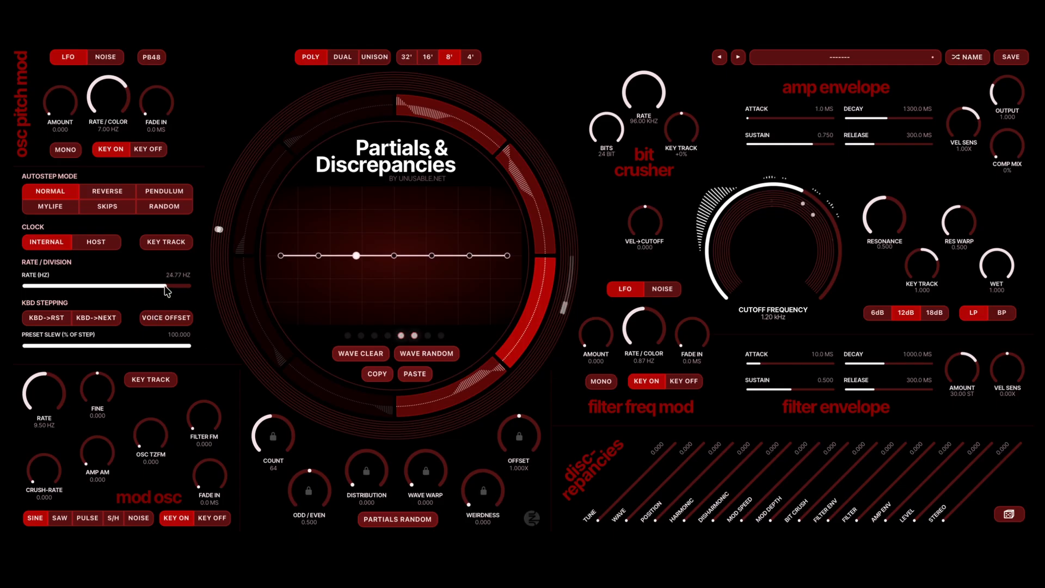
pyautogui.moveTo(164, 286); pyautogui.dragTo(163, 280)
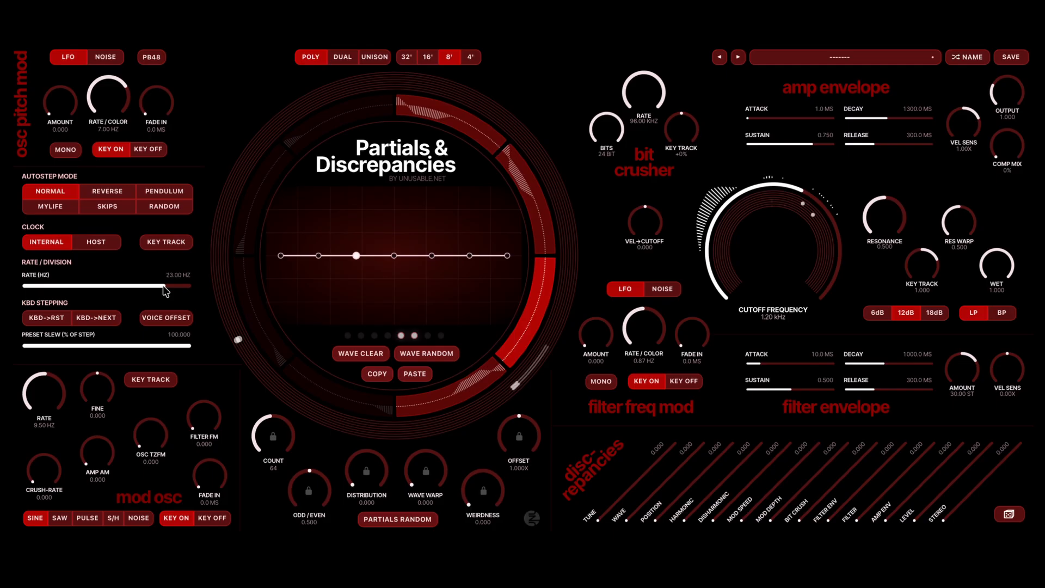
pyautogui.click(161, 242)
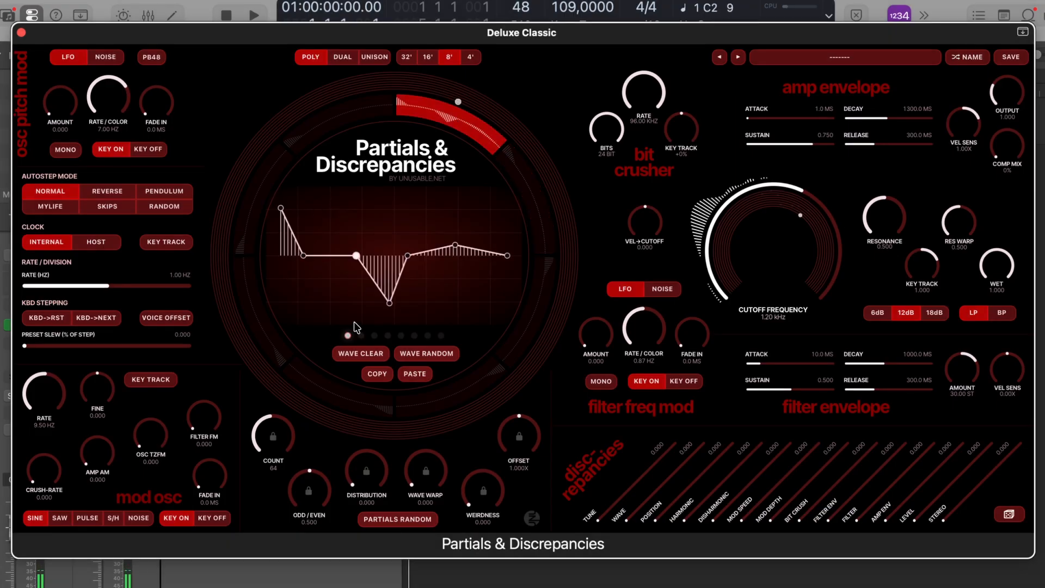
# - Clear the first segment's wave, and raise its end points to maximum, the third to just over half and the fifth to about two thirds
pyautogui.click(358, 353)
pyautogui.moveTo(281, 255); pyautogui.dragTo(281, 196)
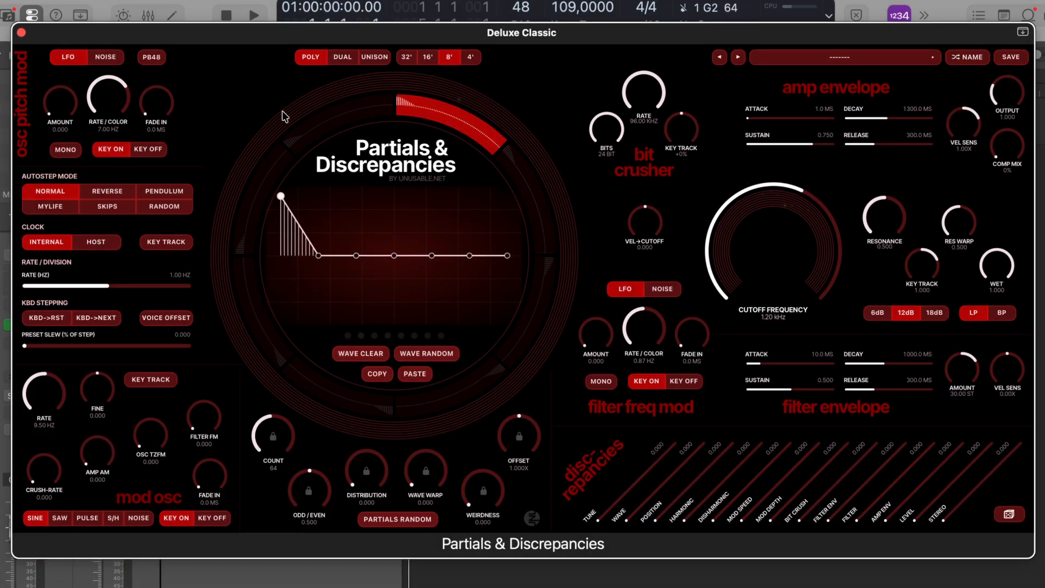
pyautogui.moveTo(358, 255); pyautogui.dragTo(360, 227)
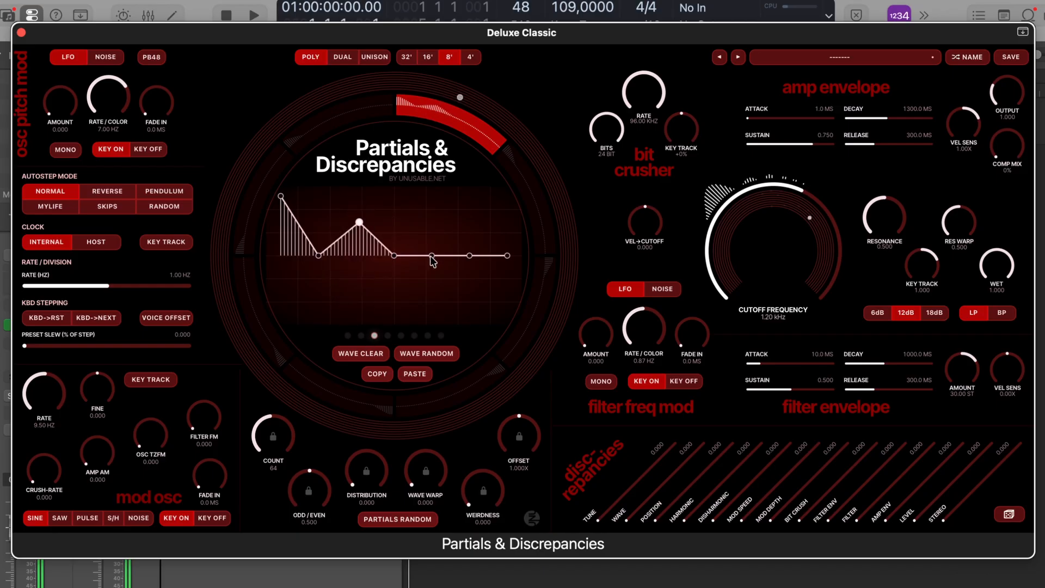
pyautogui.moveTo(431, 256); pyautogui.dragTo(433, 219)
pyautogui.moveTo(507, 255); pyautogui.dragTo(507, 195)
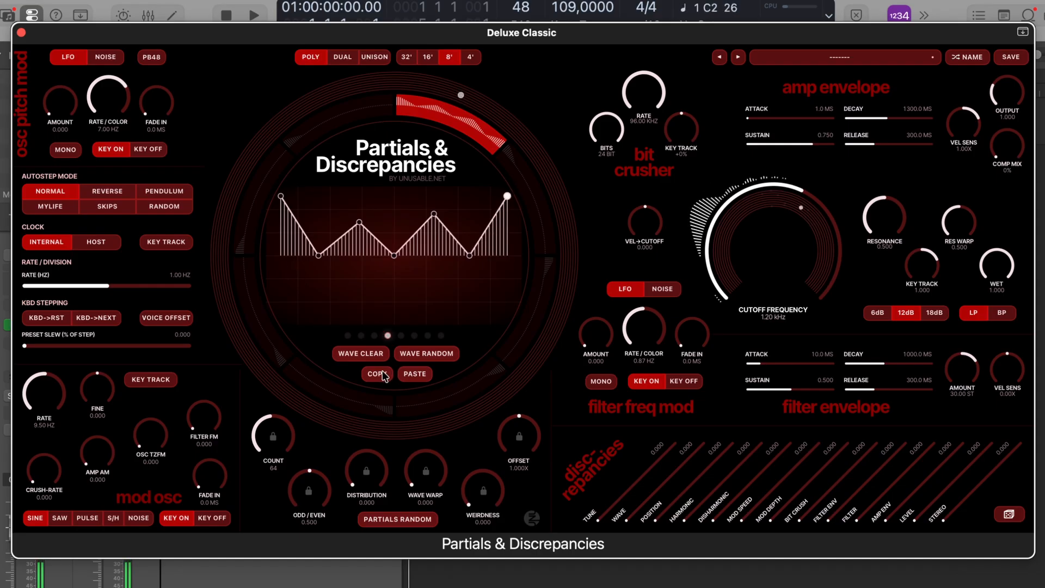
# - Paste the first segment's wave onto the second segment and lower its third and fifth points to the centre line
pyautogui.click(533, 181)
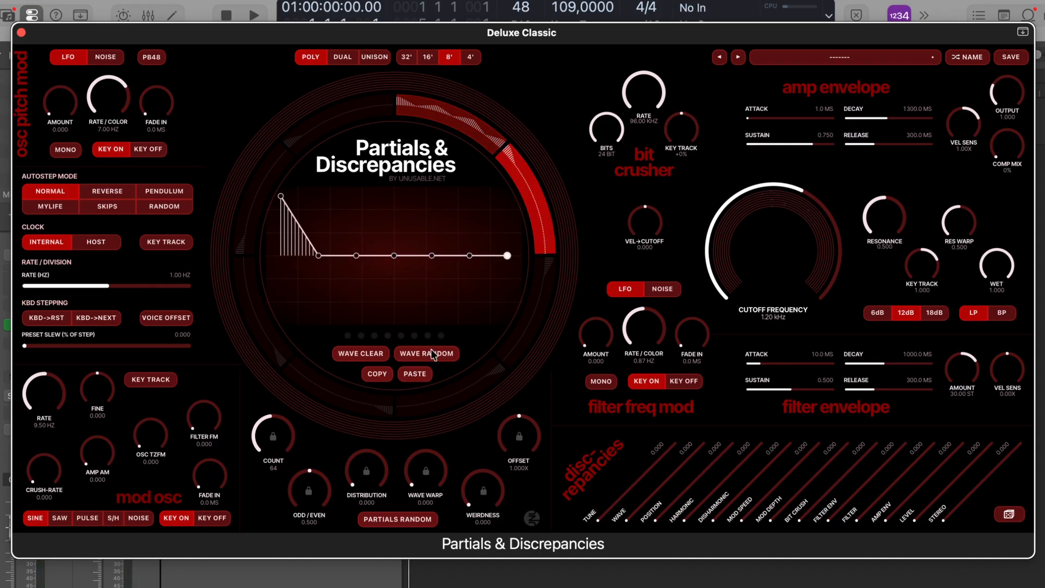
pyautogui.click(415, 375)
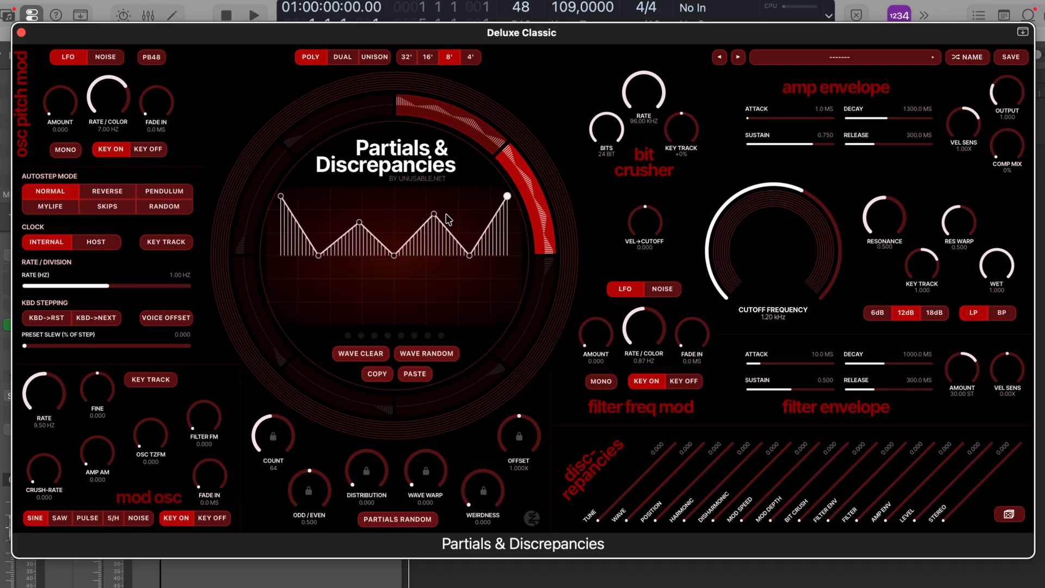
pyautogui.moveTo(436, 215); pyautogui.dragTo(434, 255)
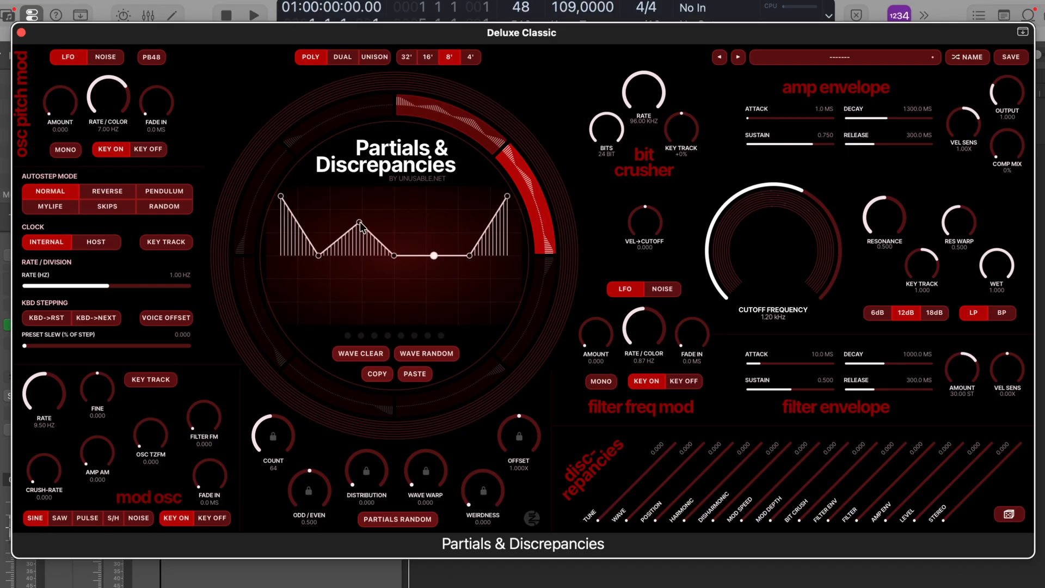
pyautogui.moveTo(360, 223); pyautogui.dragTo(359, 255)
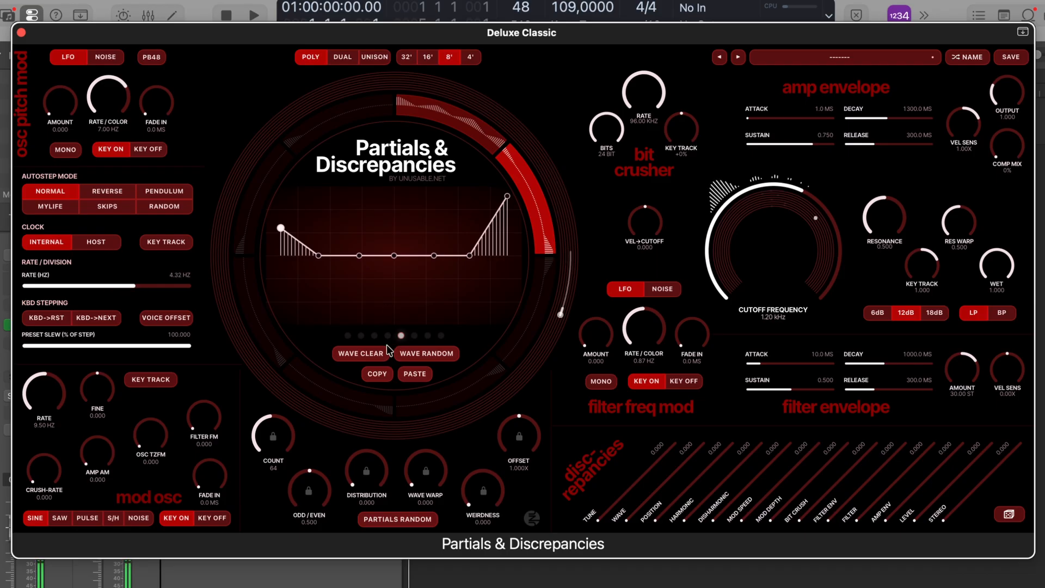
# - Lock the partial offset and set it to 2.000x
pyautogui.click(519, 436)
pyautogui.moveTo(529, 427); pyautogui.dragTo(531, 430)
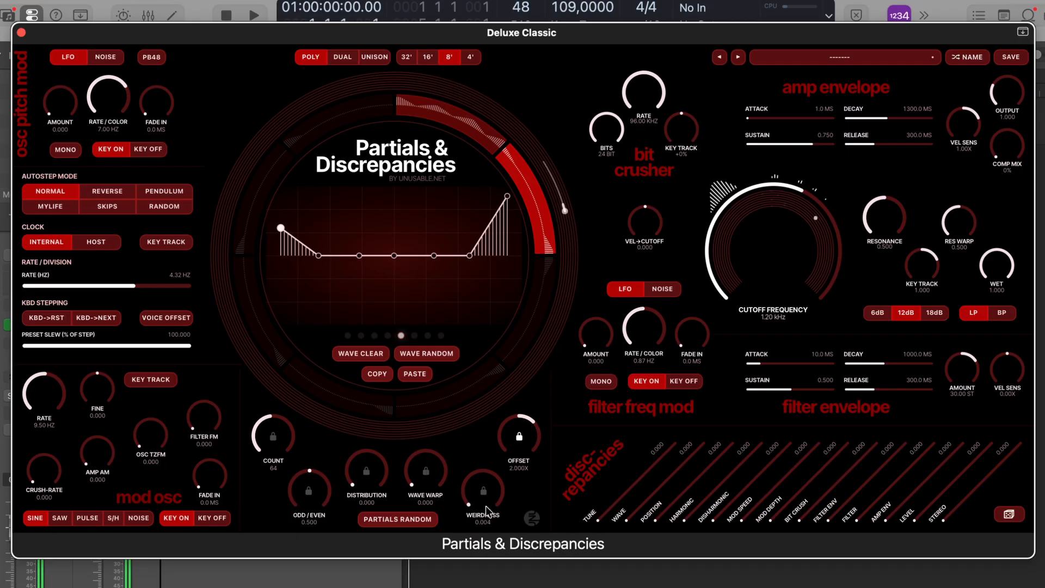
# - Set the partial weirdness to 0.162, then lock the partial count and set it to 107
pyautogui.moveTo(485, 505); pyautogui.dragTo(465, 124)
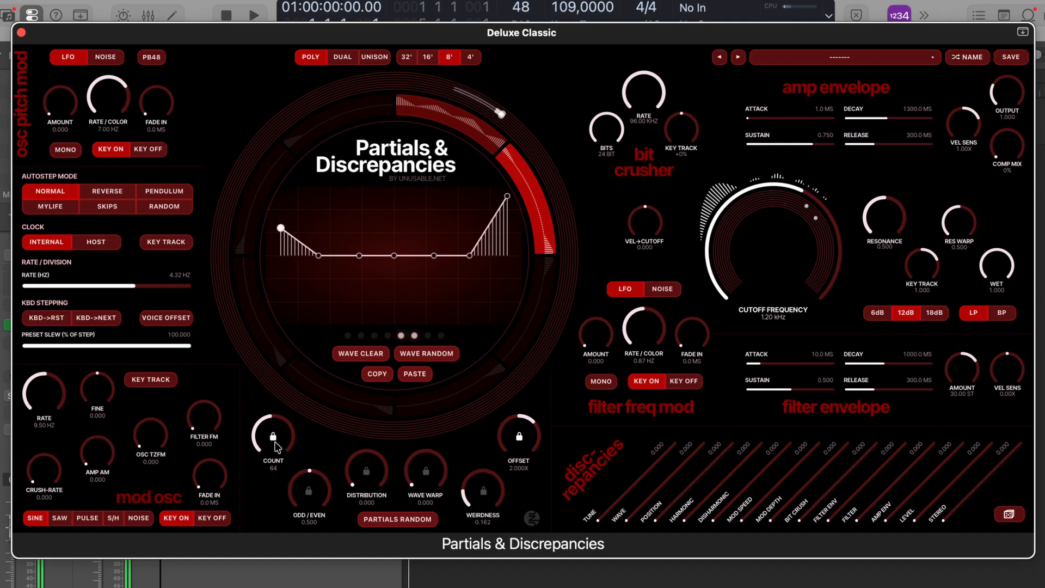
pyautogui.moveTo(276, 446); pyautogui.dragTo(371, 403)
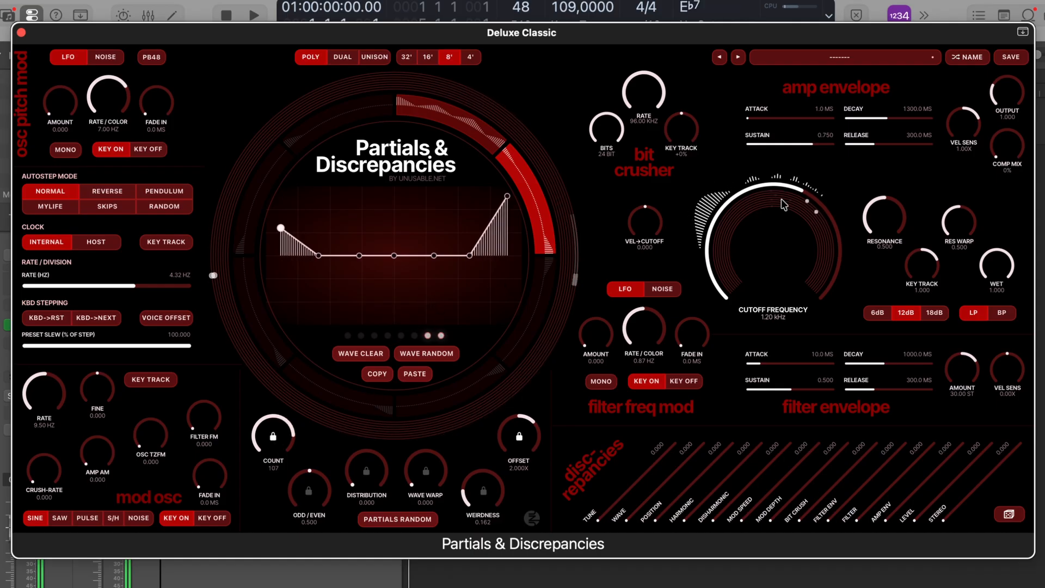
# - Lengthen the filter envelope attack to 2426.1 ms and lower the cutoff frequency to 390.55 Hz
pyautogui.moveTo(787, 365); pyautogui.dragTo(806, 365)
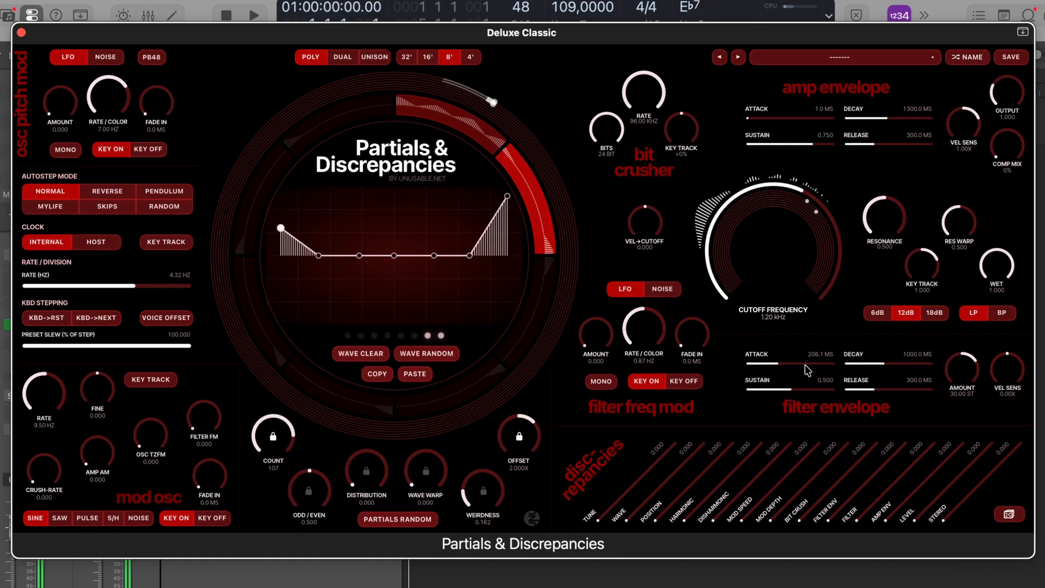
pyautogui.scroll(5, 806, 366)
pyautogui.scroll(-5, 788, 229)
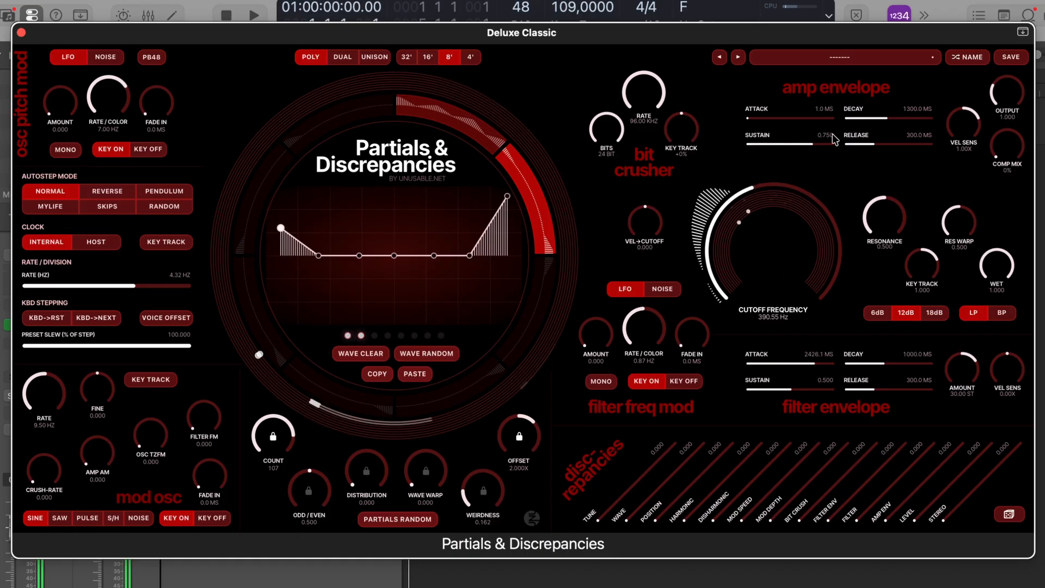
# - Set the amp envelope attack to 486.4 ms and its release to 4286.3 ms
pyautogui.scroll(3, 804, 123)
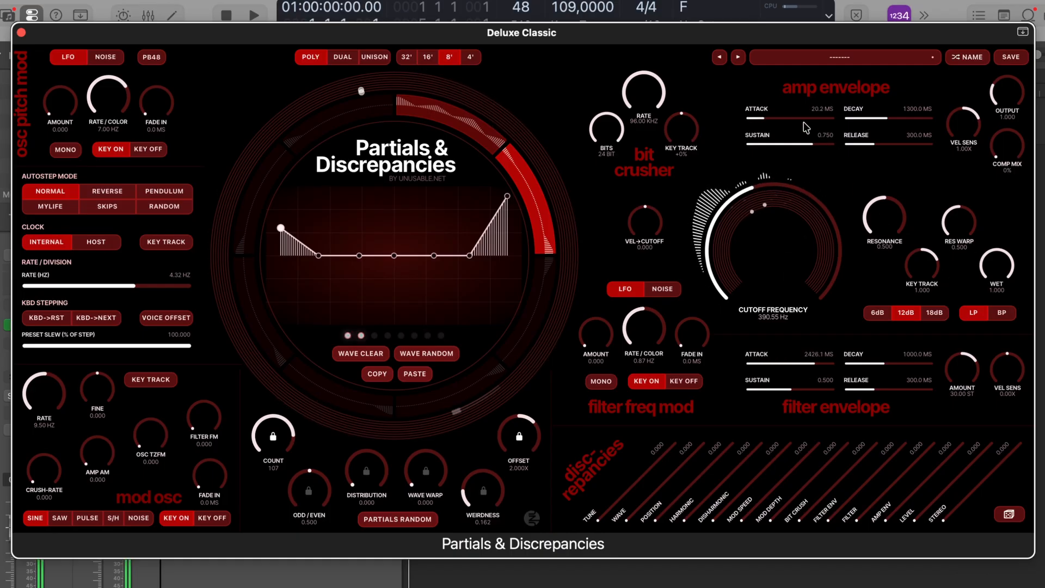
pyautogui.click(902, 145)
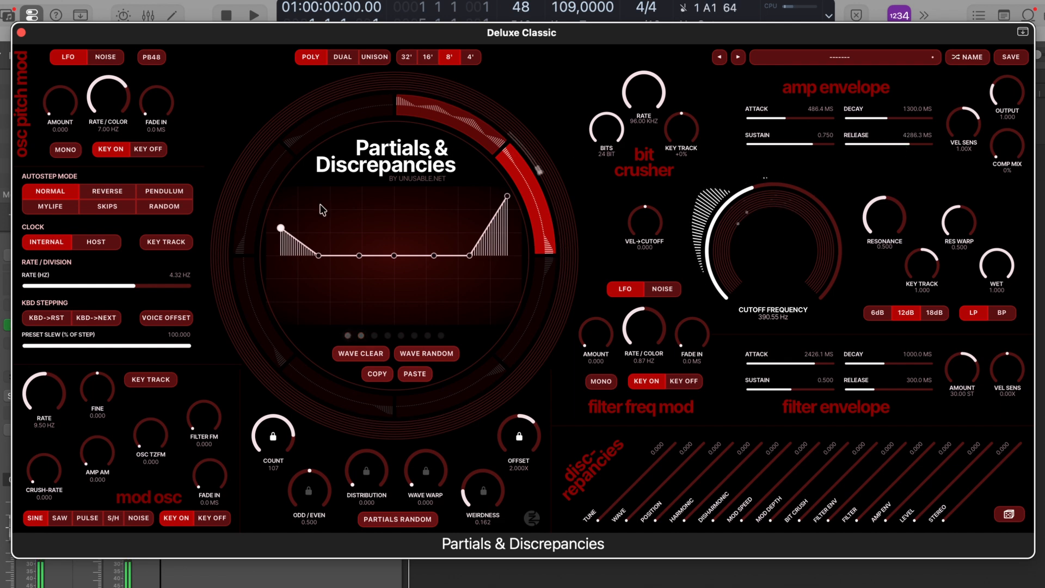
# - Turn on voice offset for the autostep and set the wave discrepancy to 0.377
pyautogui.click(172, 318)
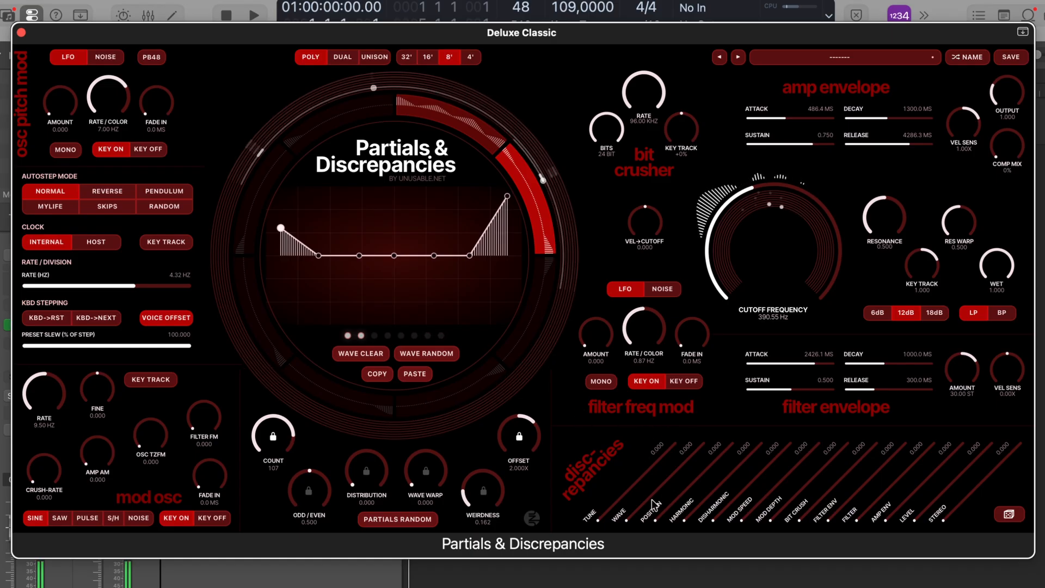
pyautogui.moveTo(657, 487); pyautogui.dragTo(654, 505)
pyautogui.scroll(5, 654, 505)
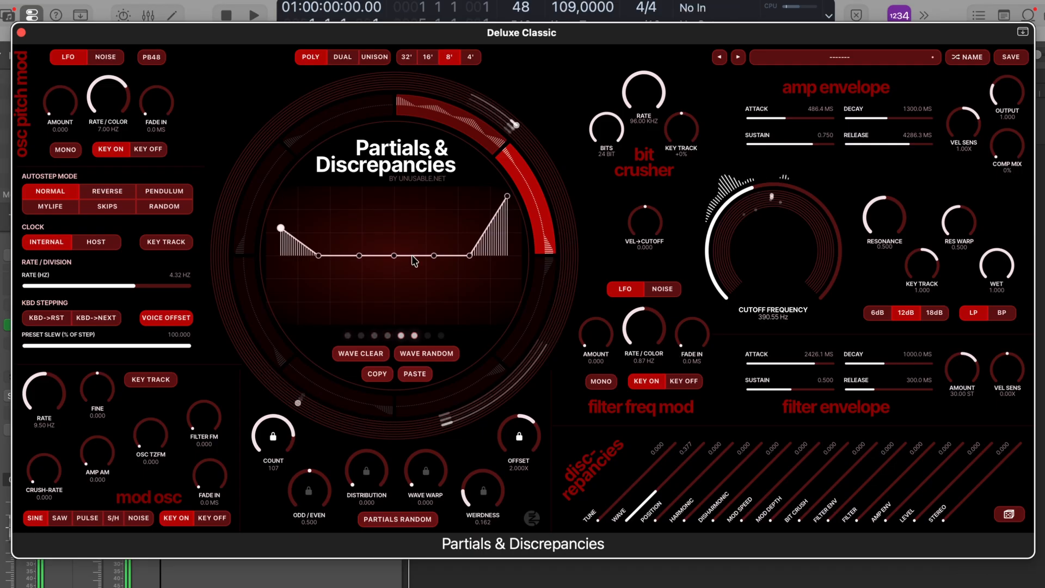
# - On the second segment's wave, lower the third and fourth points slightly below the centre line and raise the fifth slightly above it
pyautogui.moveTo(358, 256); pyautogui.dragTo(360, 261)
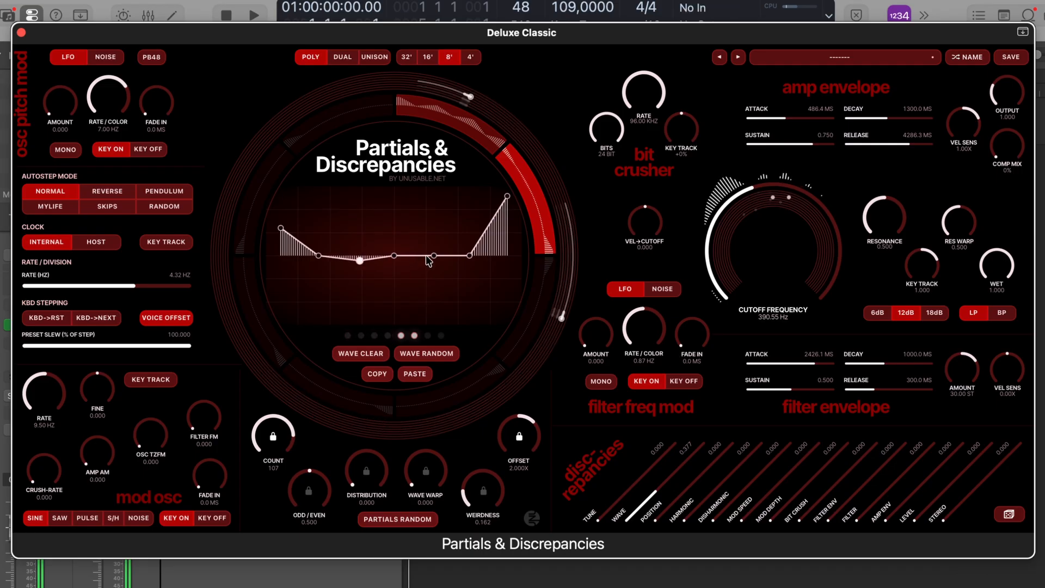
pyautogui.moveTo(434, 256); pyautogui.dragTo(396, 261)
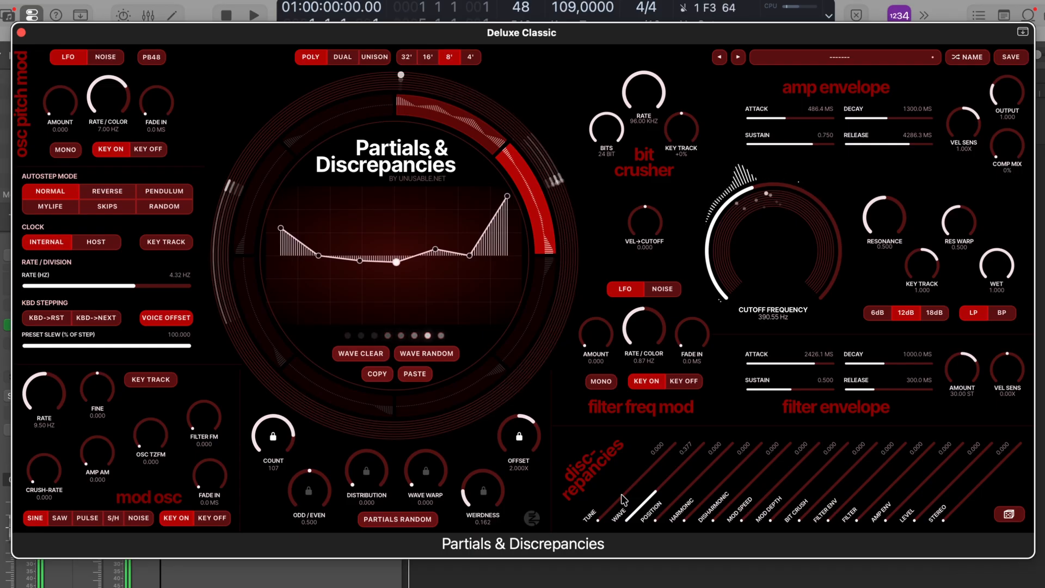
# - Switch the voice mode to Dual and set the tune discrepancy to 0.098
pyautogui.click(342, 56)
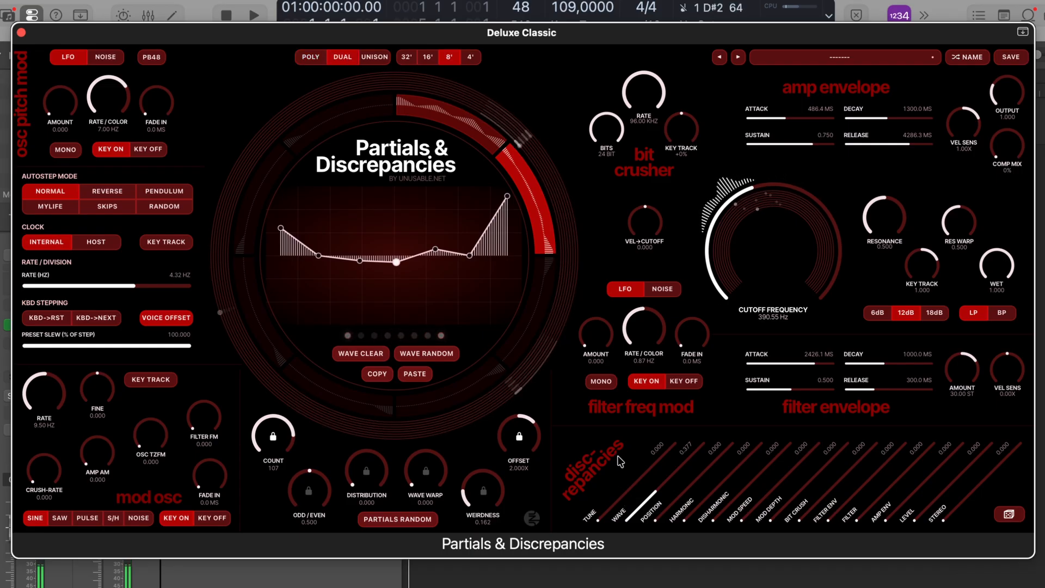
pyautogui.moveTo(595, 521); pyautogui.dragTo(611, 511)
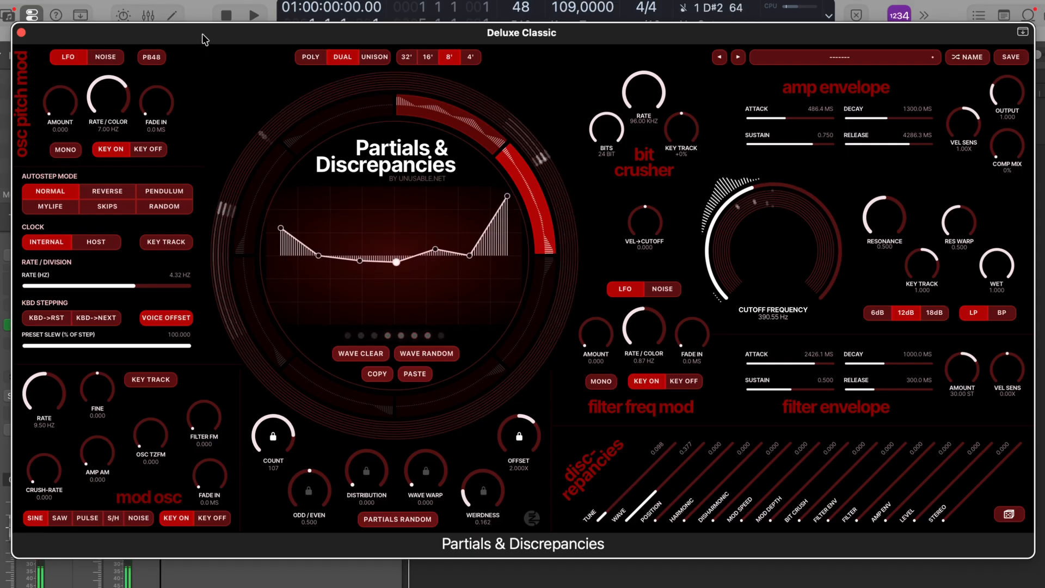
# - Insert Geometry Reverb as an effect on the synth's channel, hide its window header and close its window
pyautogui.moveTo(202, 35); pyautogui.dragTo(215, 25)
pyautogui.click(16, 344)
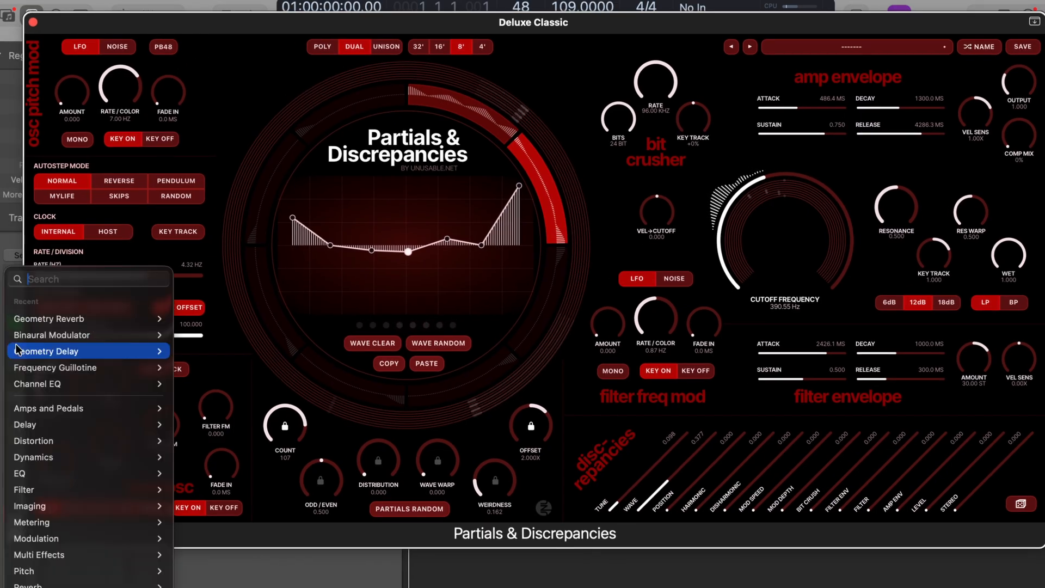
pyautogui.moveTo(54, 318)
pyautogui.click(196, 318)
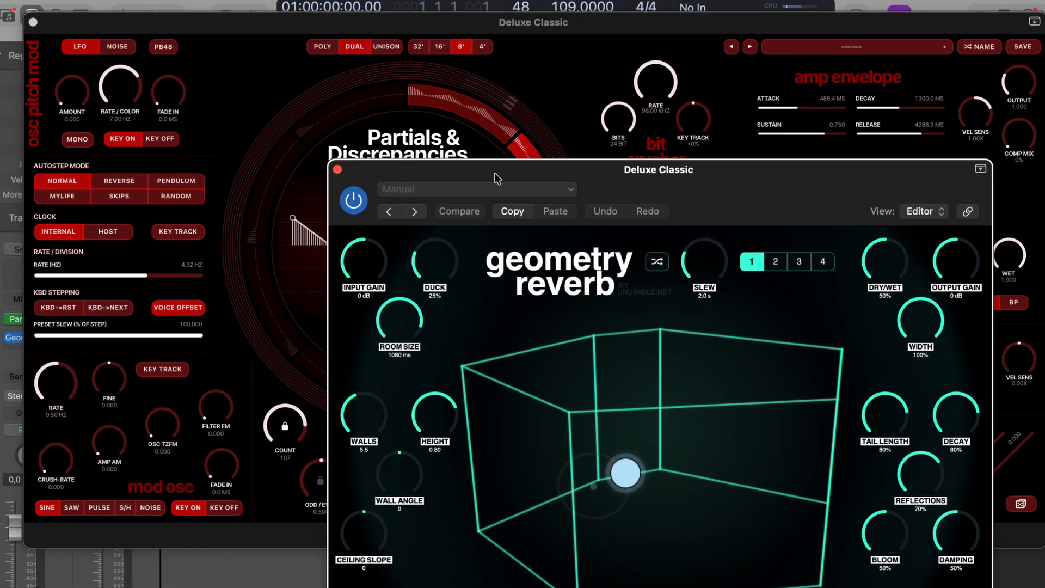
pyautogui.click(981, 170)
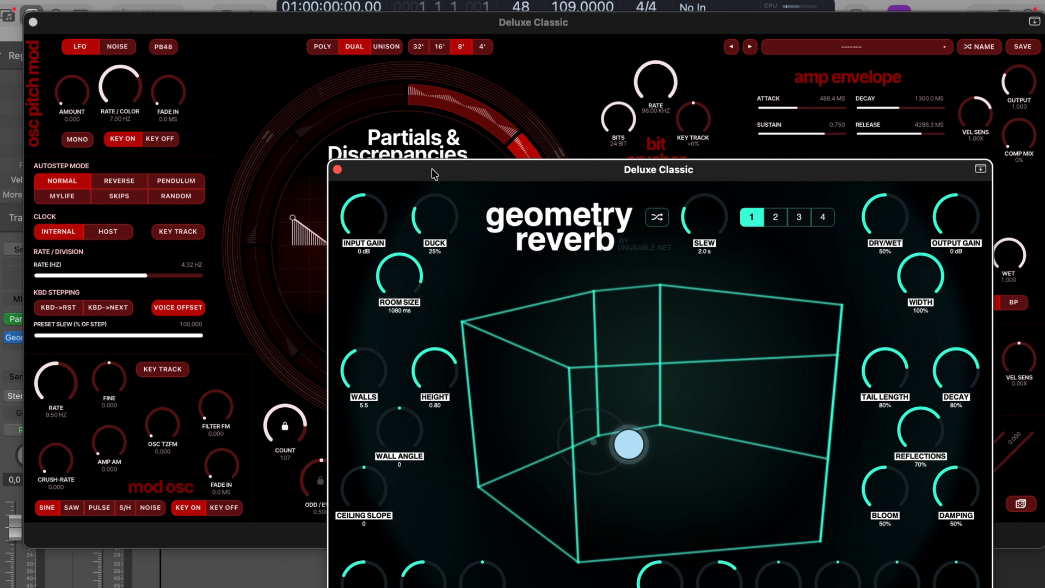
pyautogui.click(335, 170)
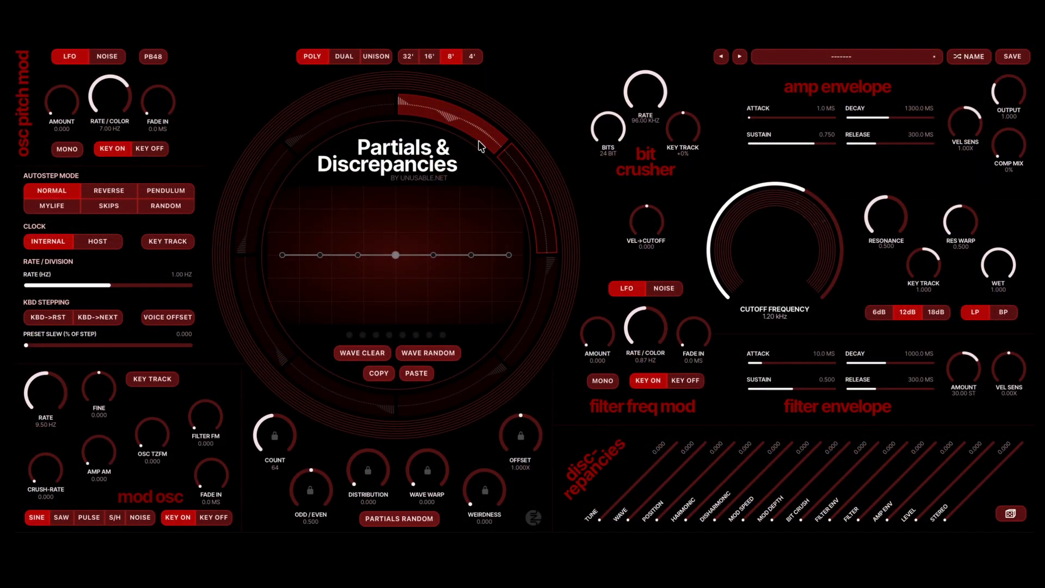
# - Clear the first segment's wave, raise its first and third points to maximum, and set its distribution to 1.021
pyautogui.click(479, 134)
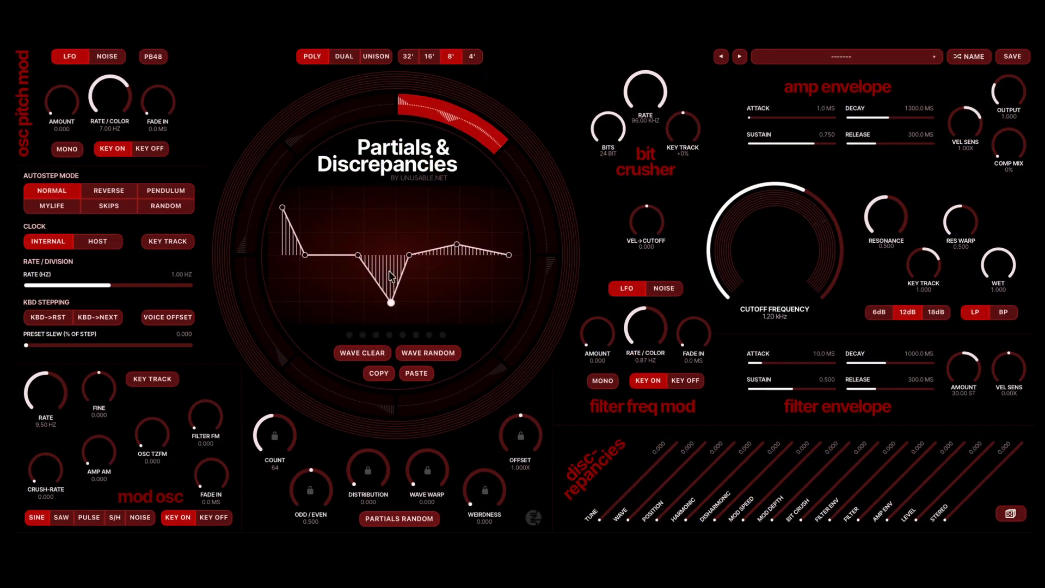
pyautogui.click(361, 351)
pyautogui.moveTo(285, 255); pyautogui.dragTo(288, 137)
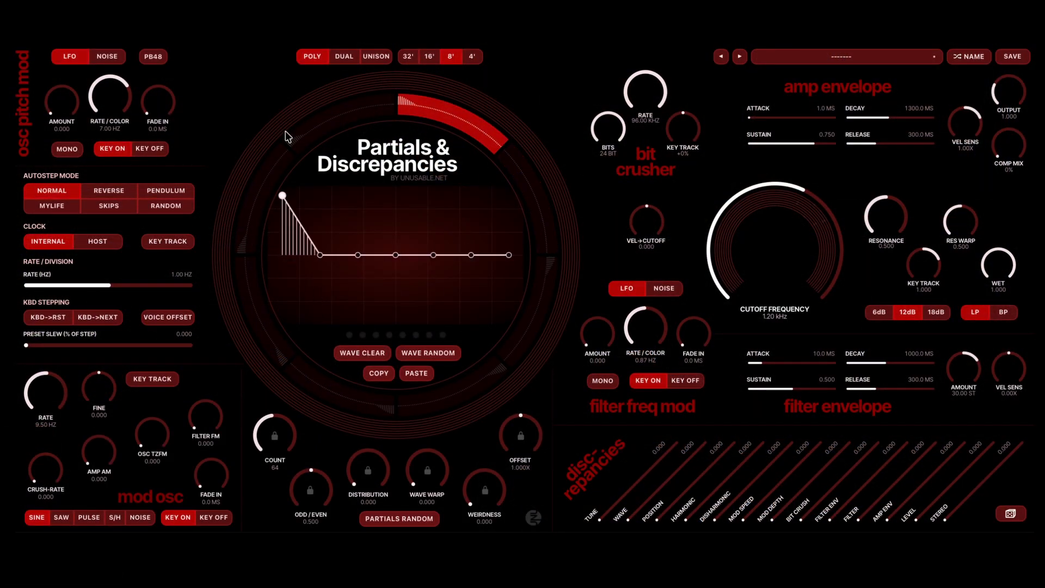
pyautogui.moveTo(359, 258); pyautogui.dragTo(359, 195)
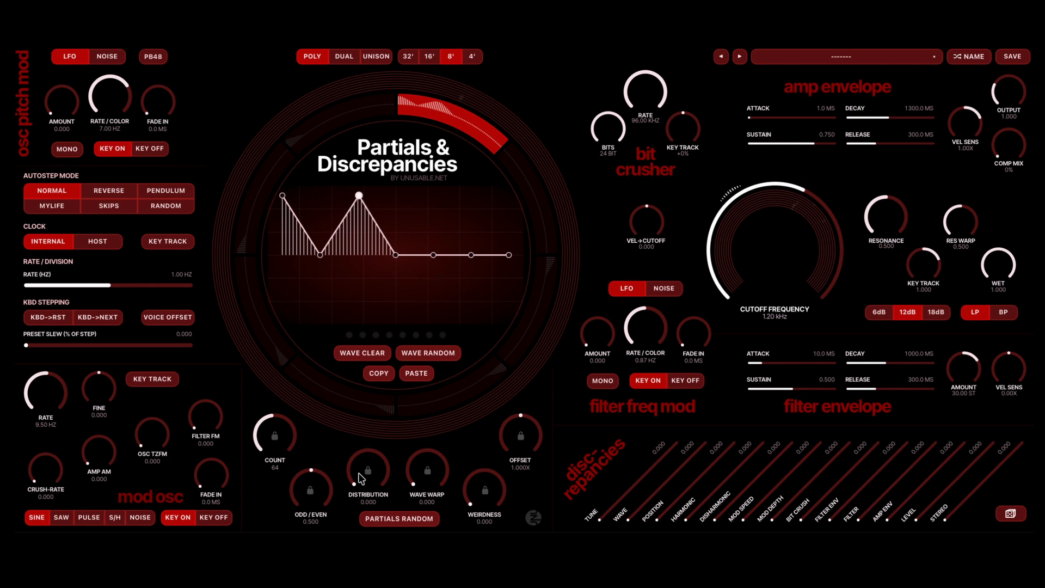
pyautogui.moveTo(361, 479); pyautogui.dragTo(359, 477)
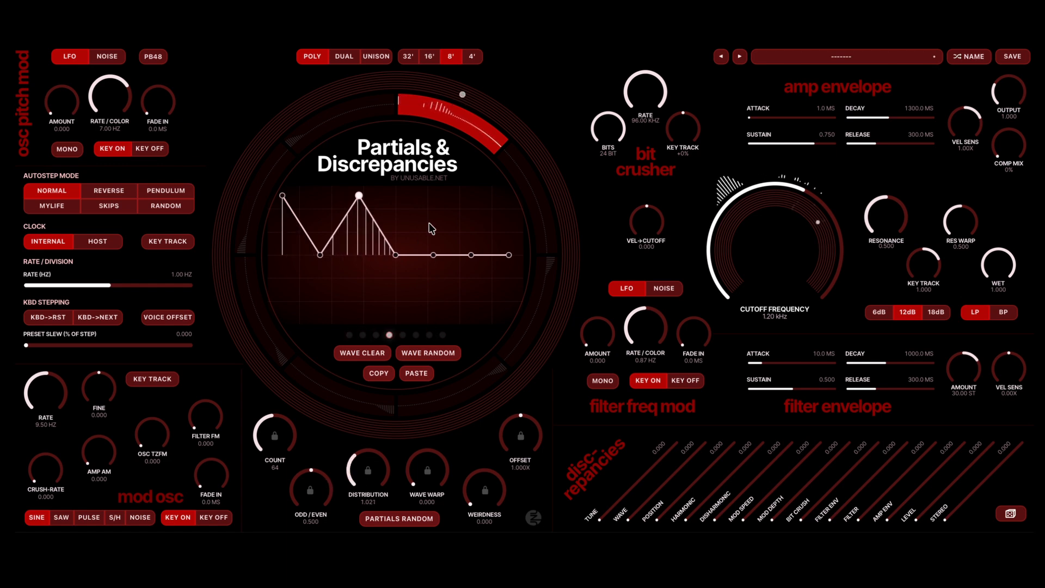
# - Activate the second segment with a random wave, and set its count to 128 and distribution to 1.836
pyautogui.click(536, 202)
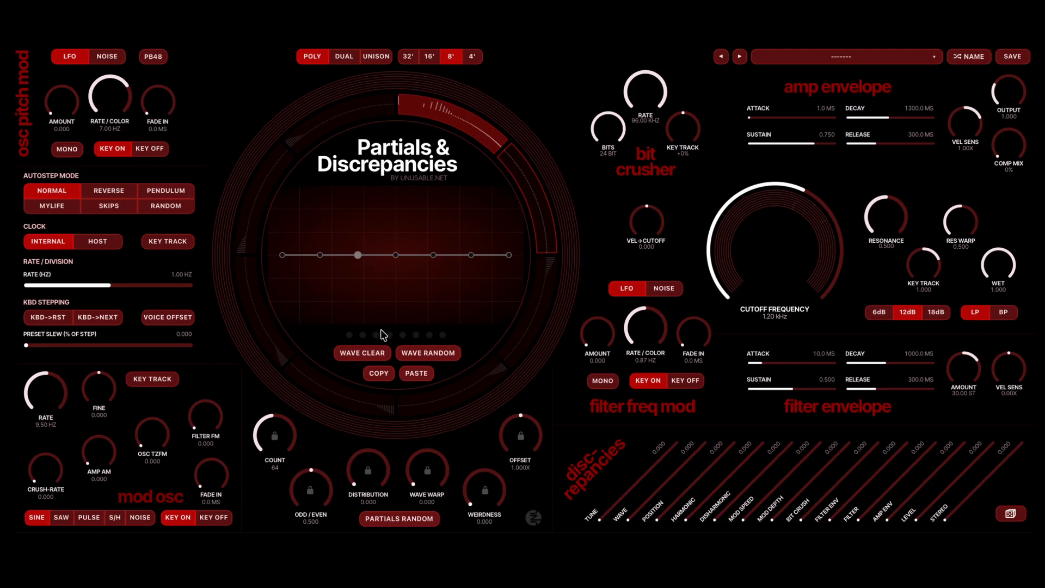
pyautogui.click(540, 197)
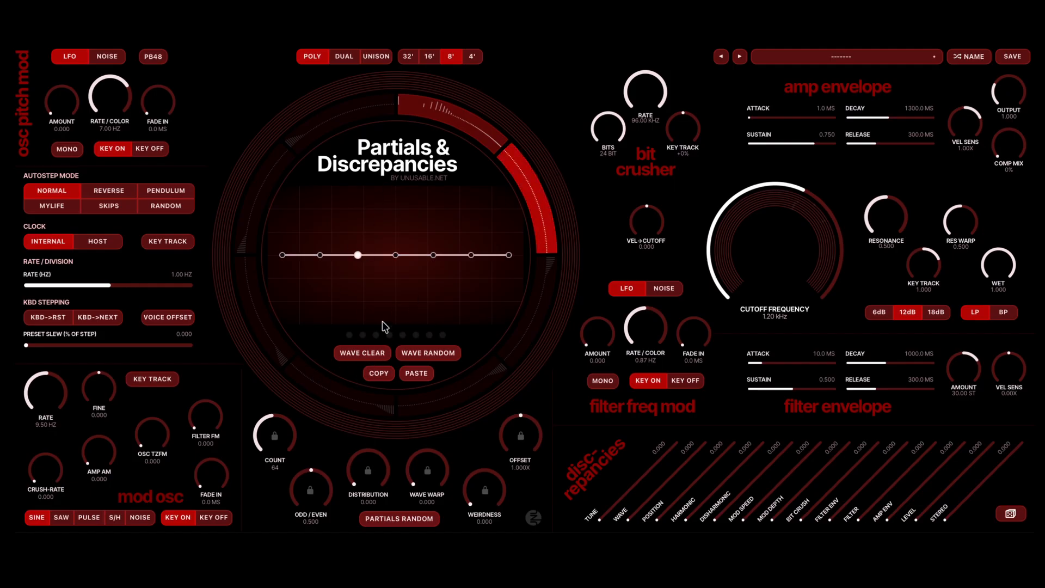
pyautogui.click(438, 353)
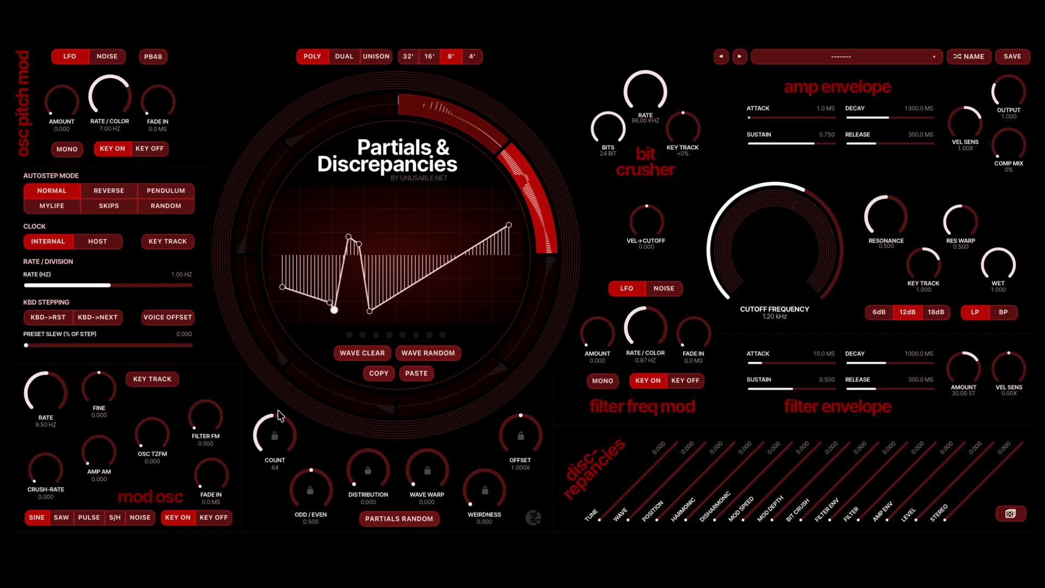
pyautogui.scroll(10, 279, 416)
pyautogui.scroll(10, 358, 467)
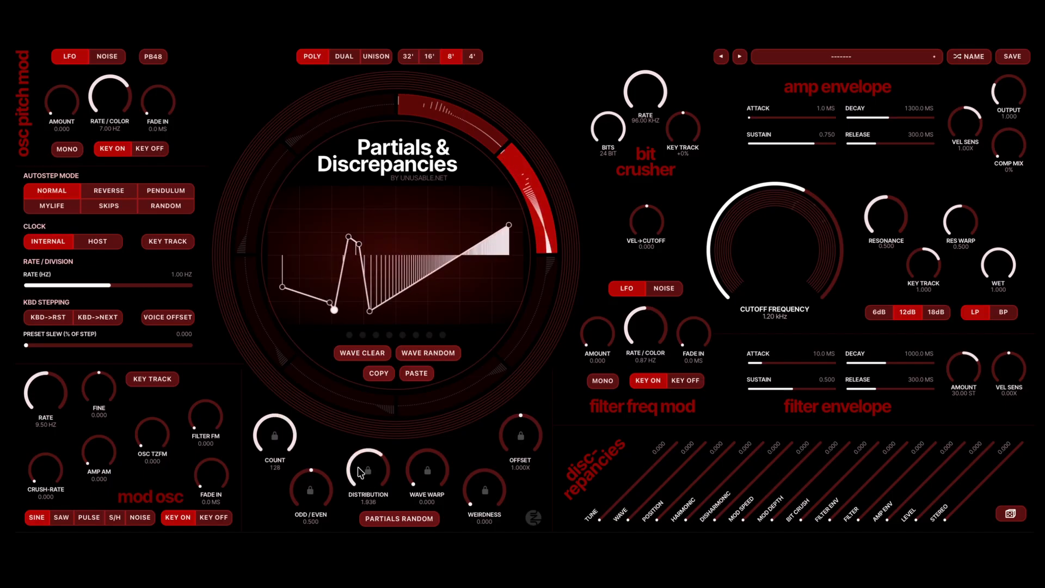
# - Activate the third segment with a random wave, and set its count to 31 and distribution to 0.792
pyautogui.click(543, 294)
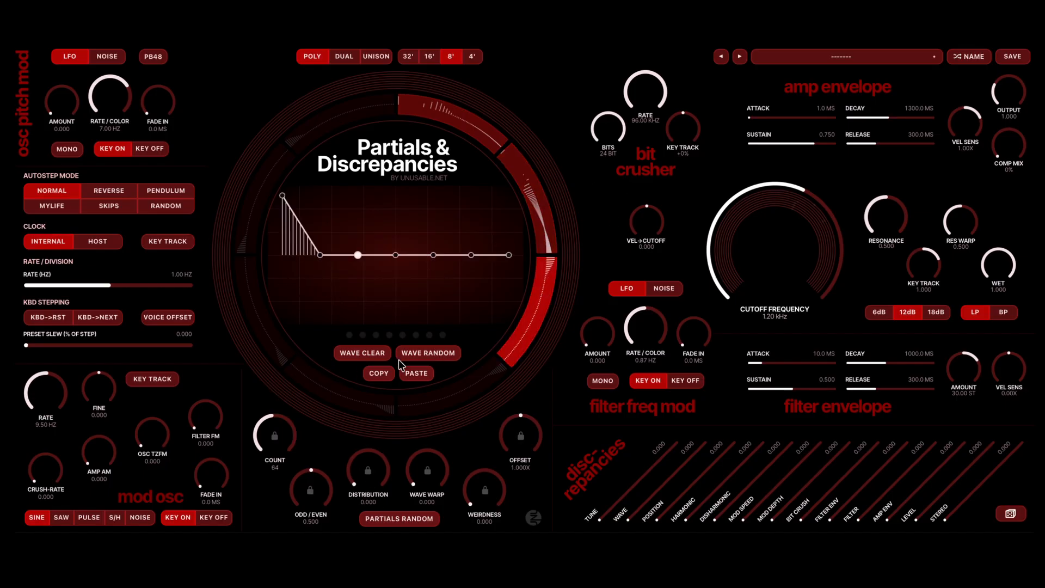
pyautogui.click(414, 354)
pyautogui.scroll(5, 272, 436)
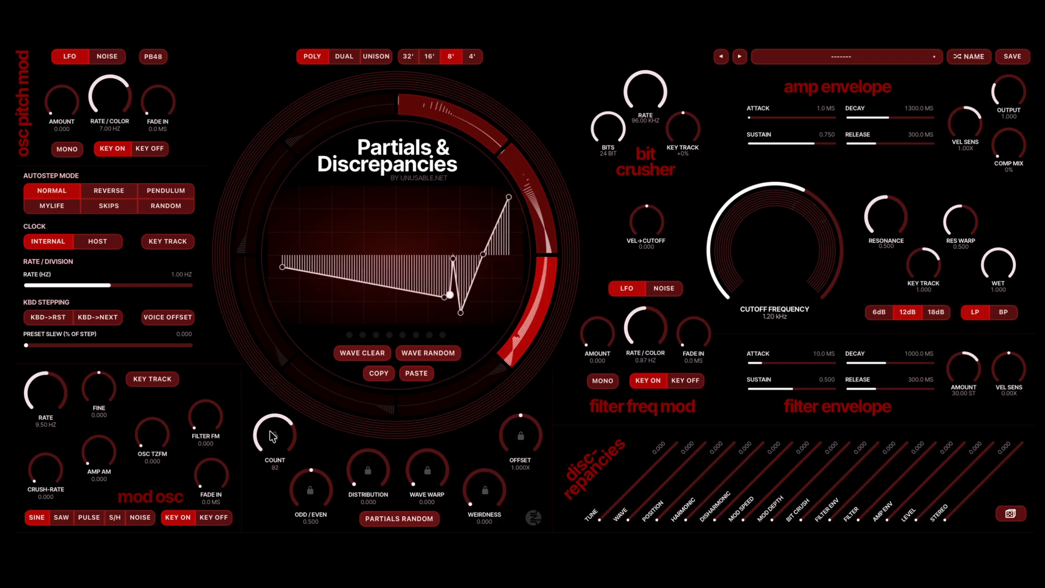
pyautogui.scroll(-10, 272, 435)
pyautogui.scroll(5, 362, 477)
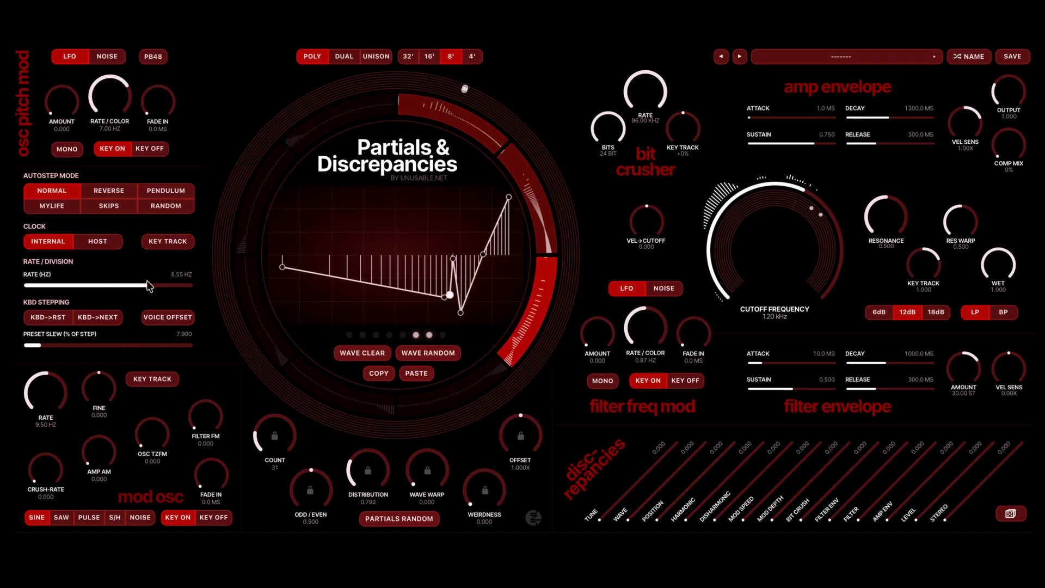
# - Set the autostep rate to 4.33 Hz with a preset slew of 7.900
pyautogui.moveTo(149, 286); pyautogui.dragTo(137, 285)
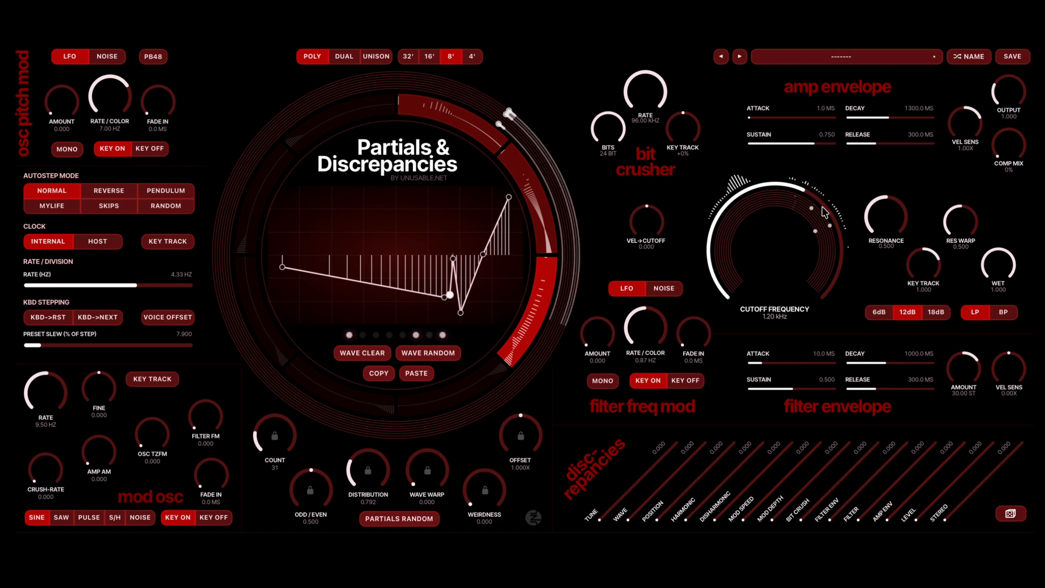
# - Lower the cutoff frequency to 361.71 Hz and lengthen the releases, amp to 6368.8 ms and filter to 3536.0 ms
pyautogui.scroll(-2, 786, 231)
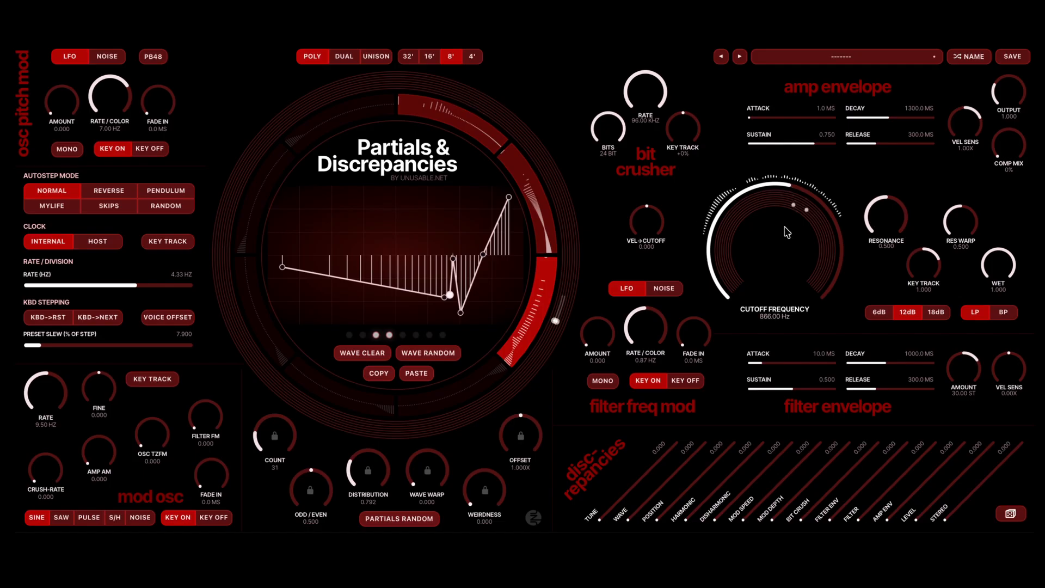
pyautogui.click(923, 143)
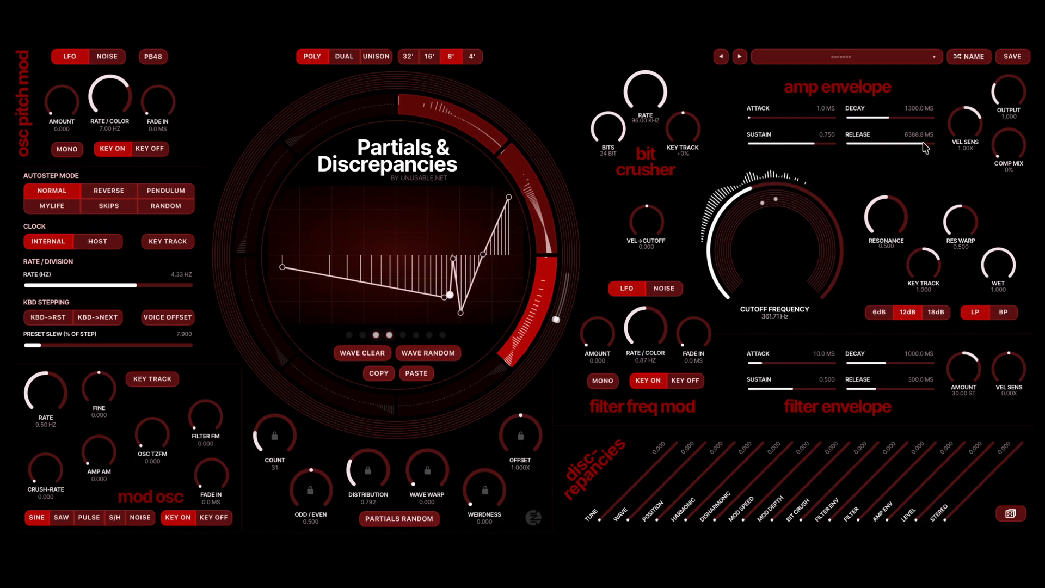
pyautogui.click(904, 388)
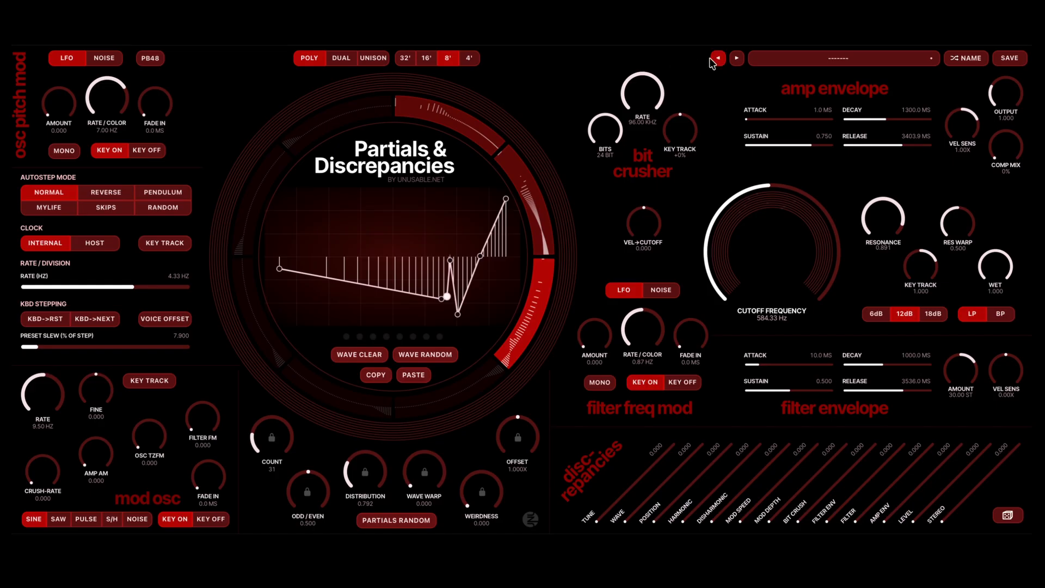
# - Load the next preset, and raise the third point of the first segment's wave to maximum and the fourth to about half
pyautogui.click(737, 58)
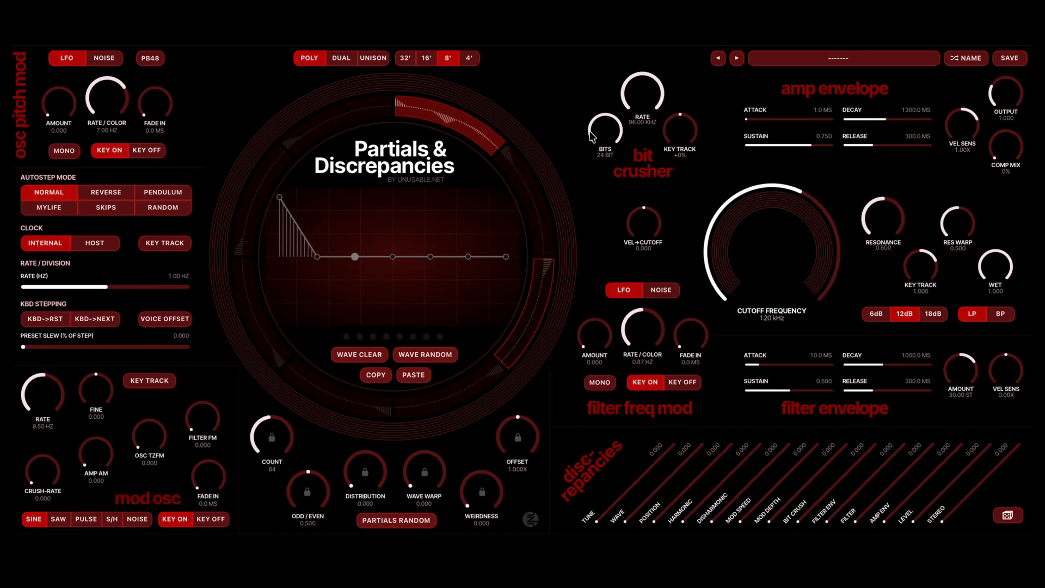
pyautogui.click(437, 113)
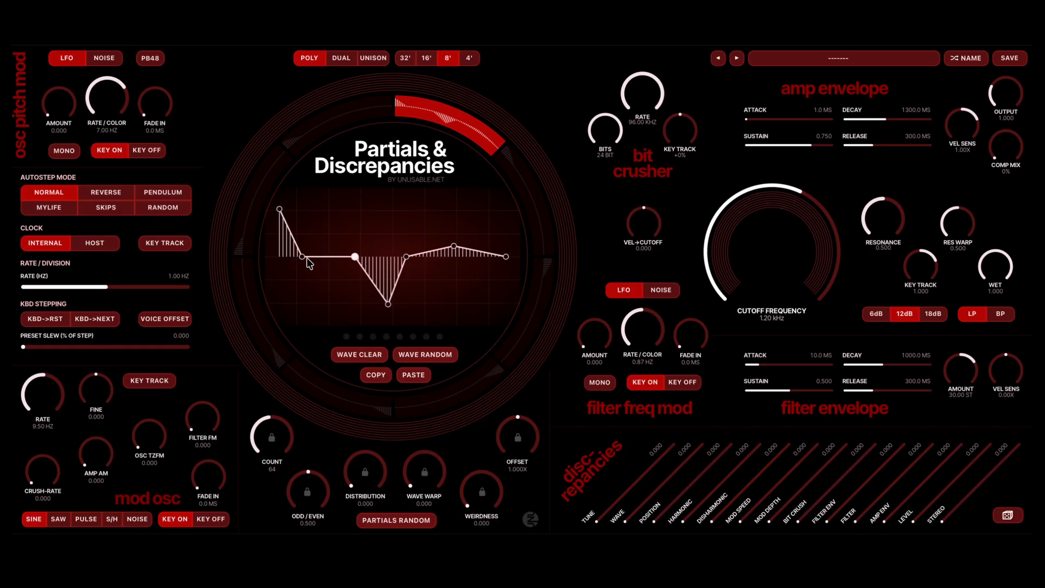
pyautogui.moveTo(356, 257); pyautogui.dragTo(352, 200)
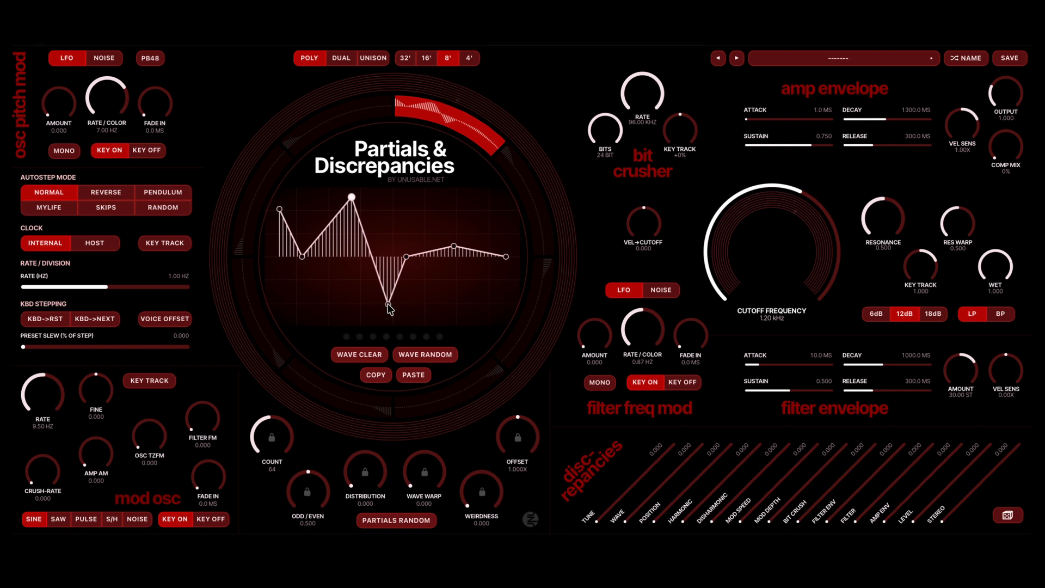
pyautogui.moveTo(389, 304); pyautogui.dragTo(393, 225)
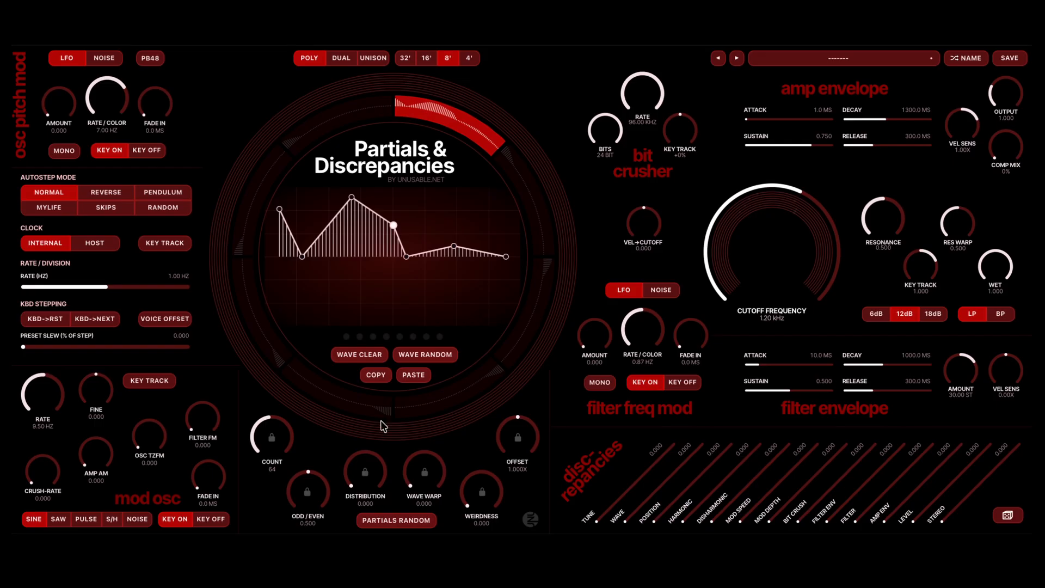
# - Set the first segment's count to 8 and paste the copied wave into the second segment
pyautogui.scroll(-5, 257, 439)
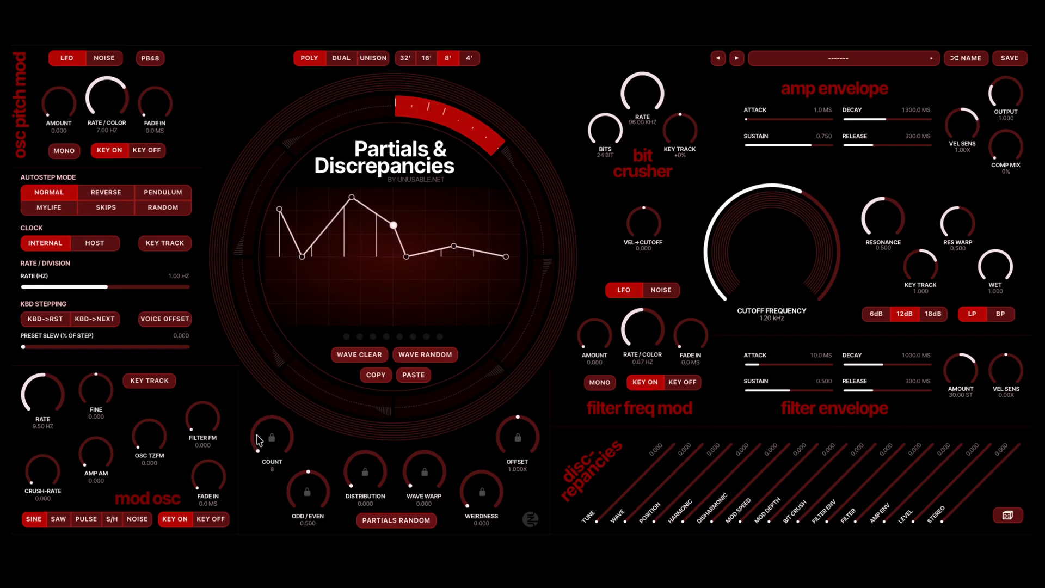
pyautogui.click(526, 186)
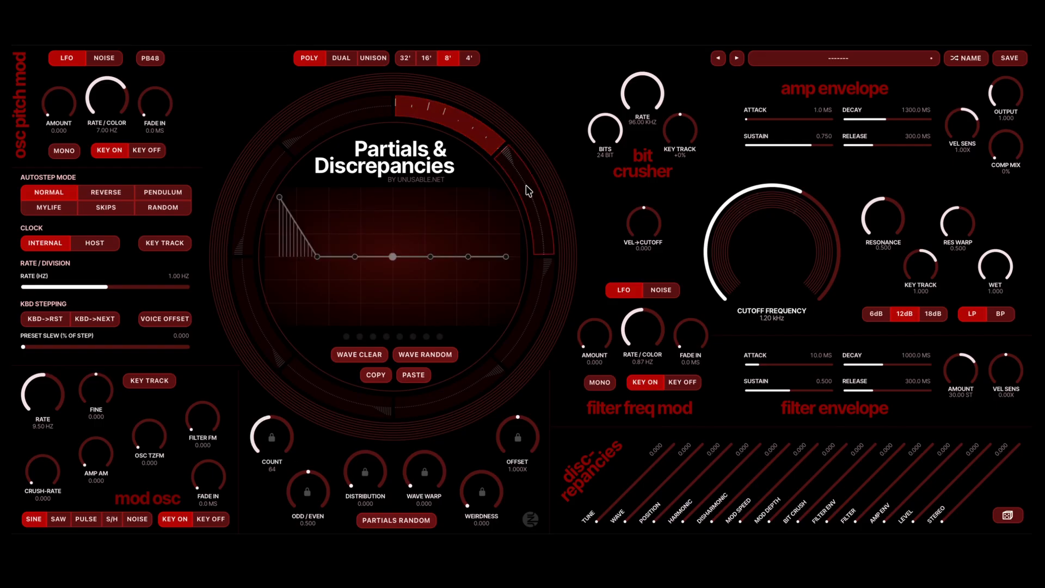
pyautogui.click(413, 376)
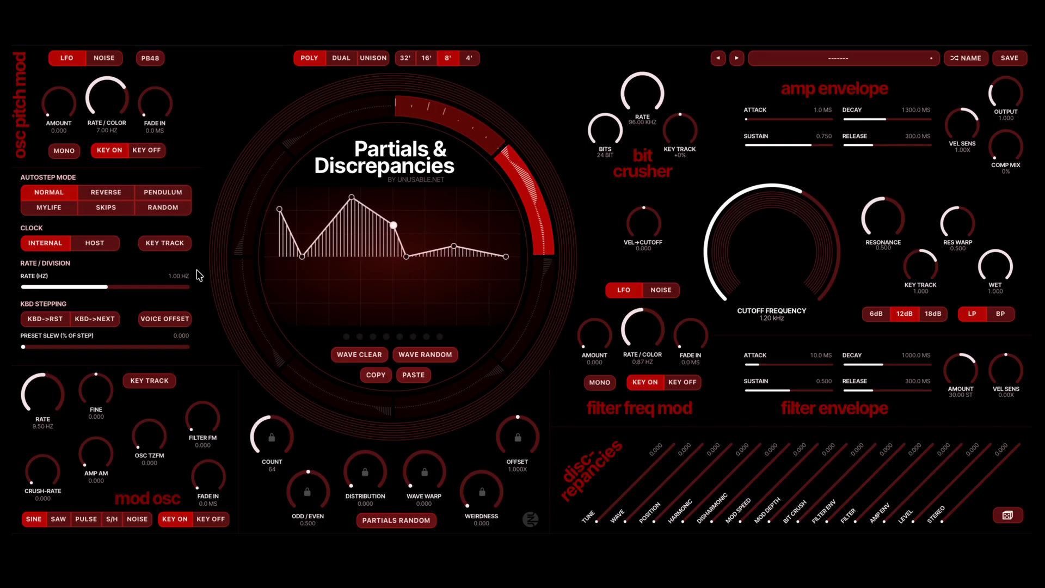
# - Set the autostep rate to 0.23 Hz with a preset slew of 100.000, and the second segment's count to 15
pyautogui.scroll(10, 85, 345)
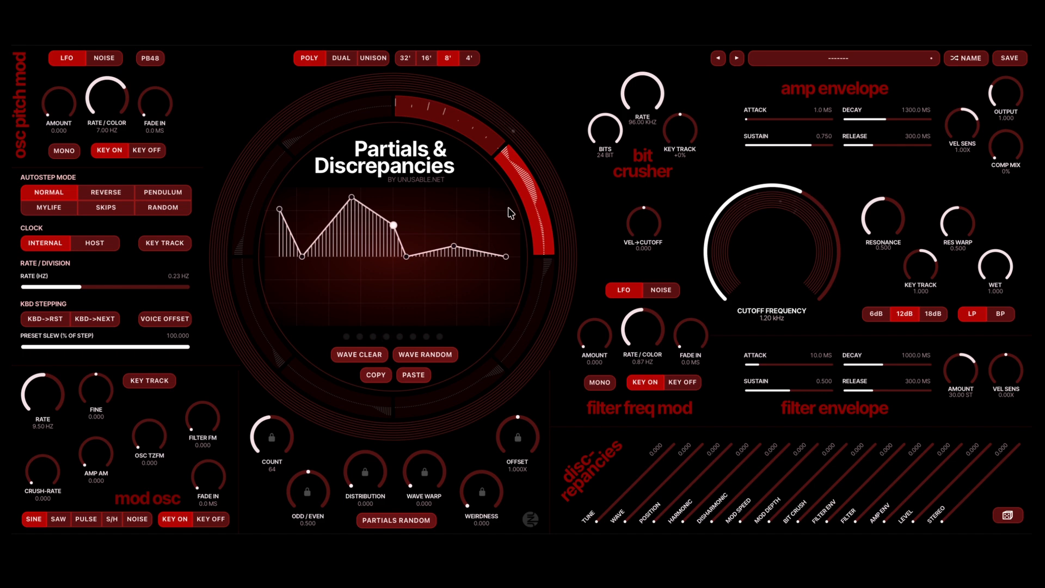
pyautogui.scroll(-10, 253, 431)
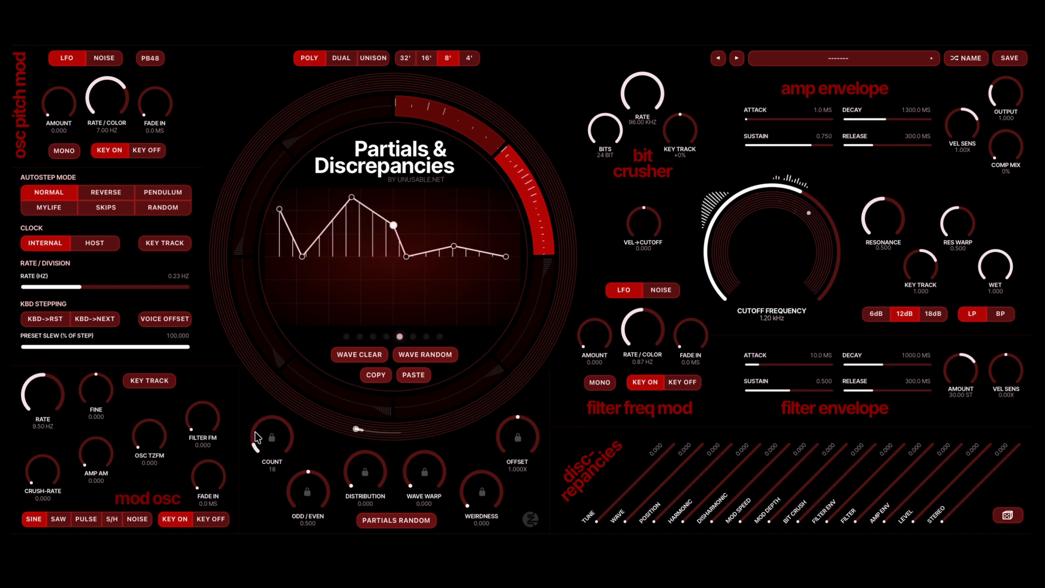
pyautogui.scroll(-8, 253, 432)
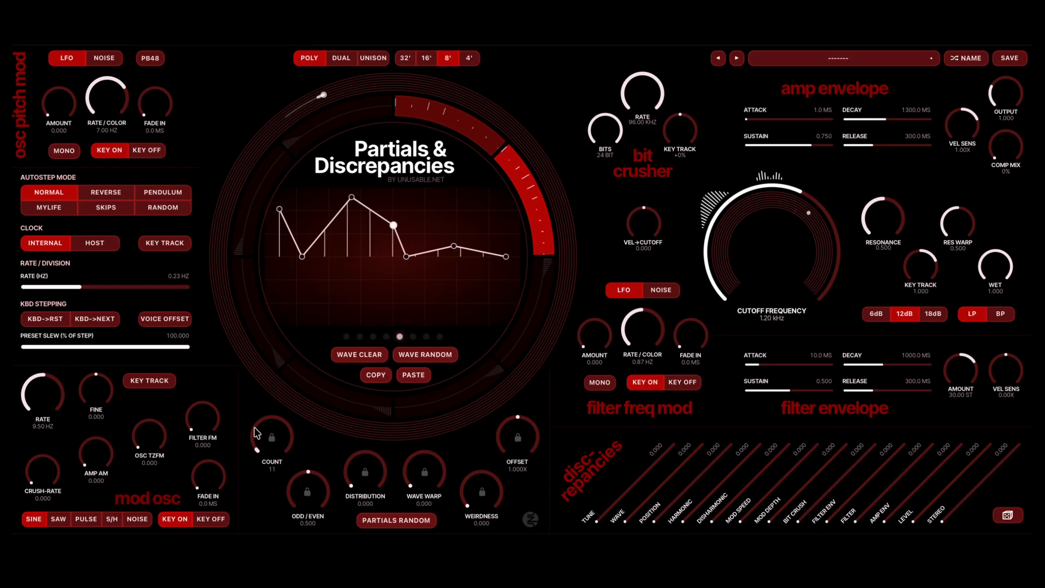
pyautogui.scroll(5, 255, 433)
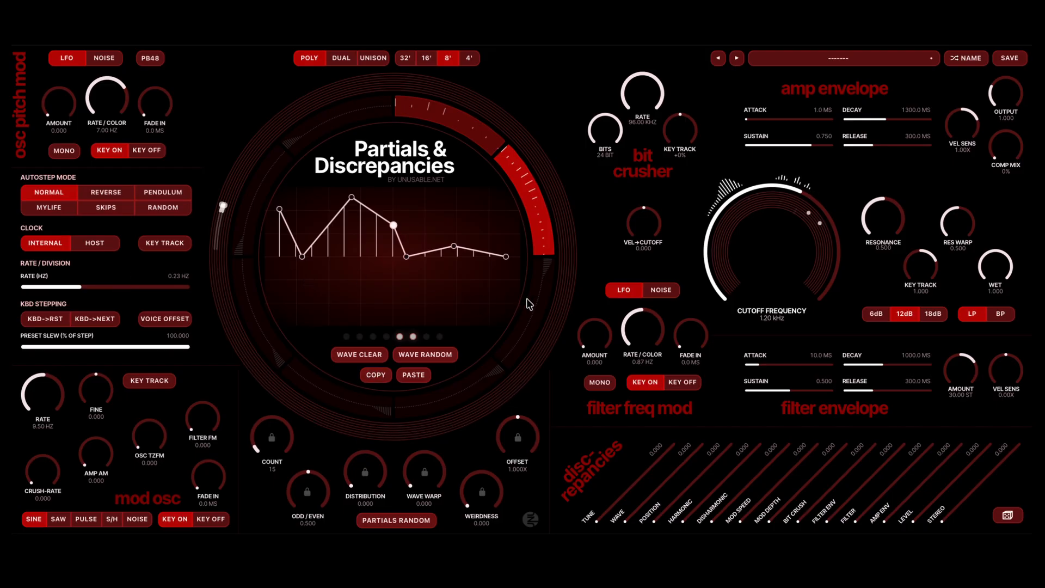
# - Activate the third segment with the pasted wave, and set its count to 19 and distribution to 0.891
pyautogui.scroll(-5, 257, 435)
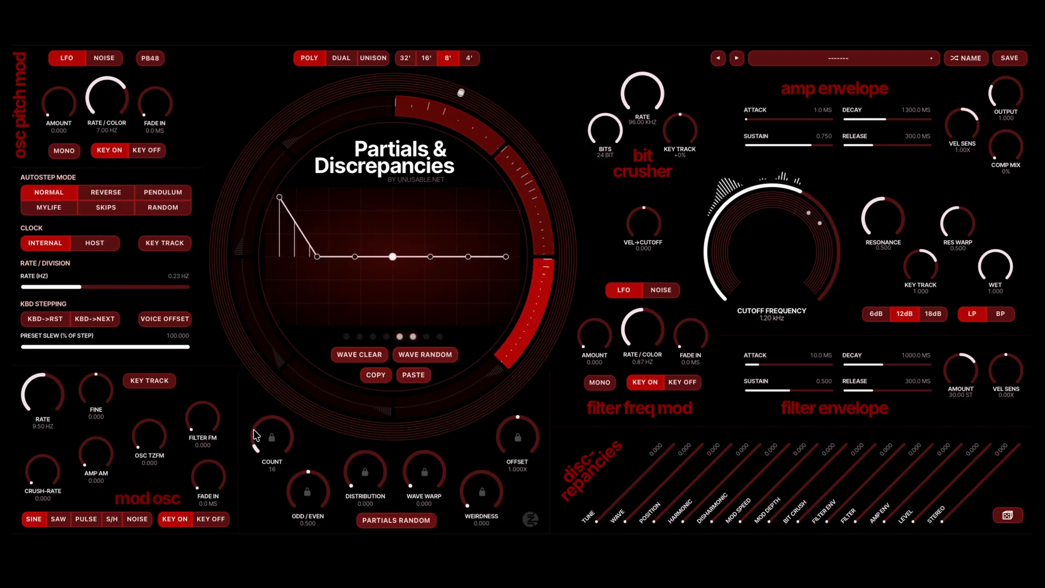
pyautogui.click(417, 378)
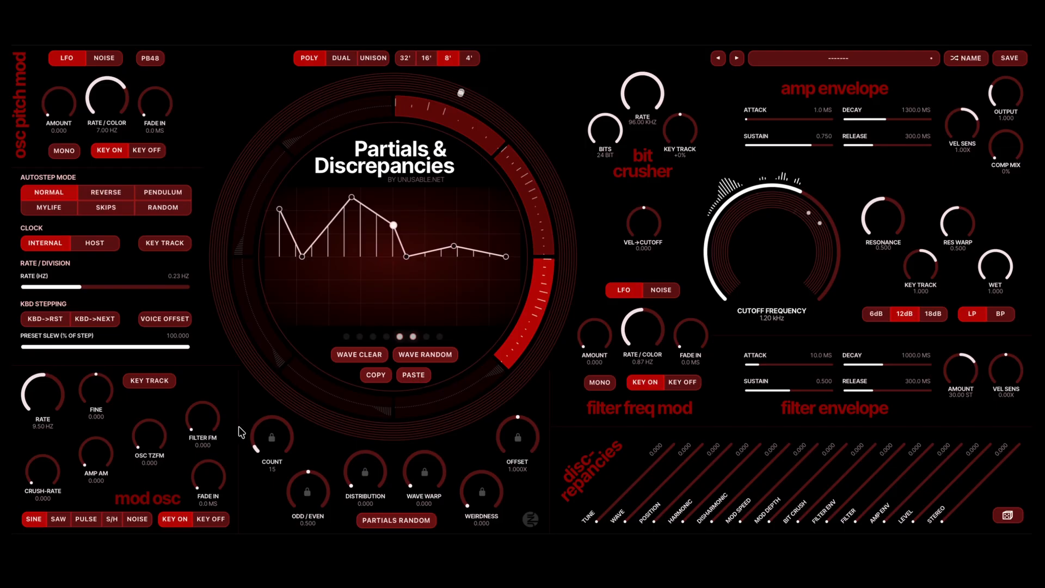
pyautogui.scroll(4, 264, 442)
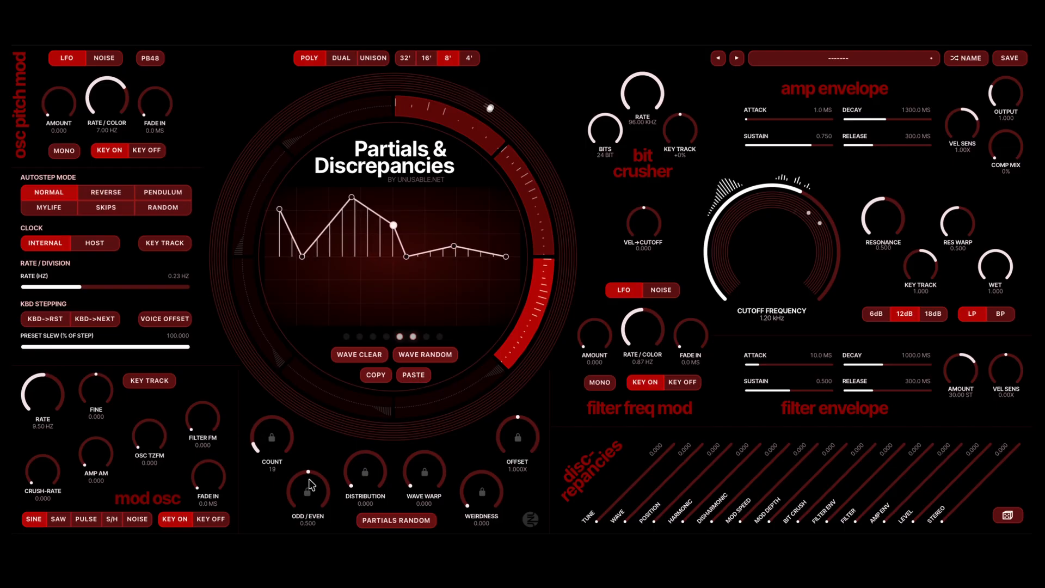
pyautogui.scroll(5, 368, 464)
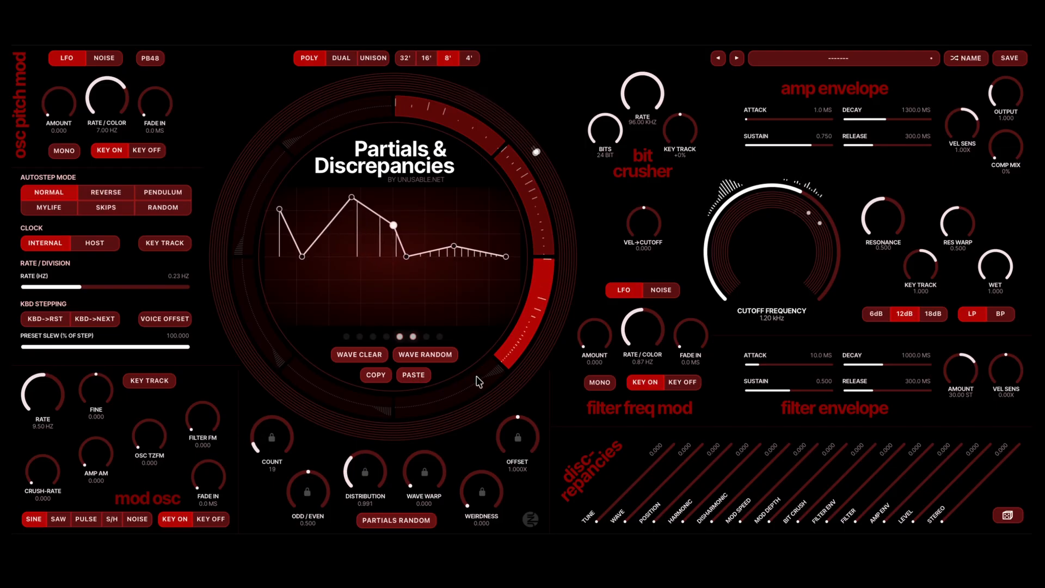
# - Activate the fourth segment with the pasted wave, and set its count to 10 and distribution to 0.359
pyautogui.click(407, 374)
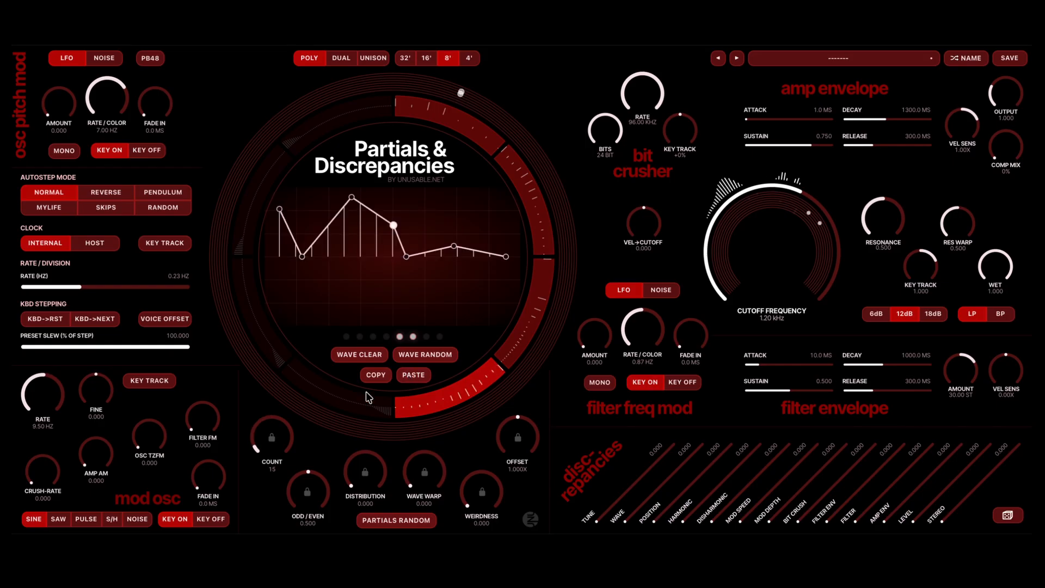
pyautogui.scroll(4, 355, 459)
pyautogui.scroll(-3, 268, 441)
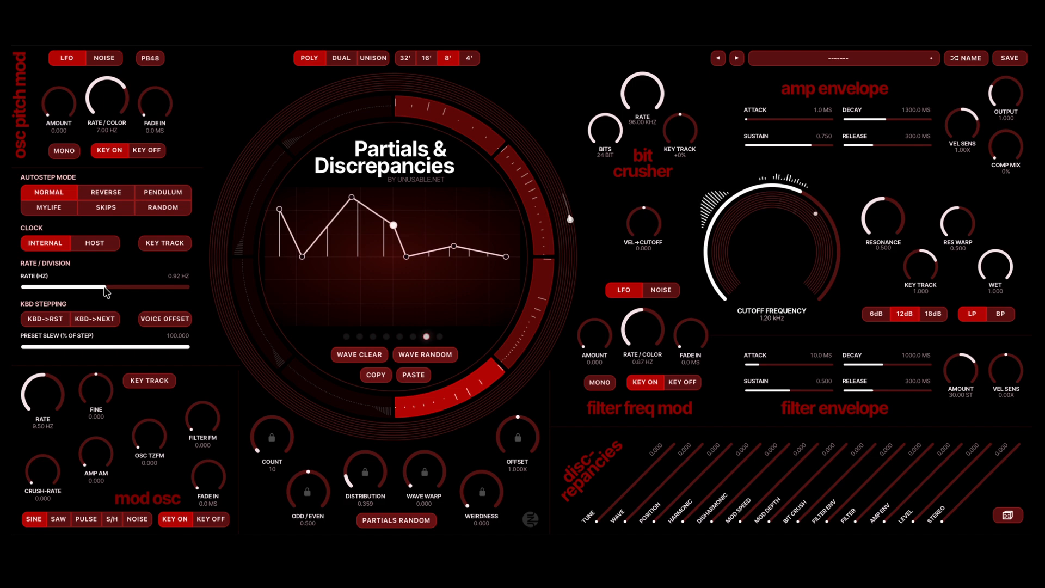
# - Slow the autostep rate to 0.13 Hz and raise the filter's cutoff frequency to 3.79 kHz
pyautogui.moveTo(105, 292); pyautogui.dragTo(71, 293)
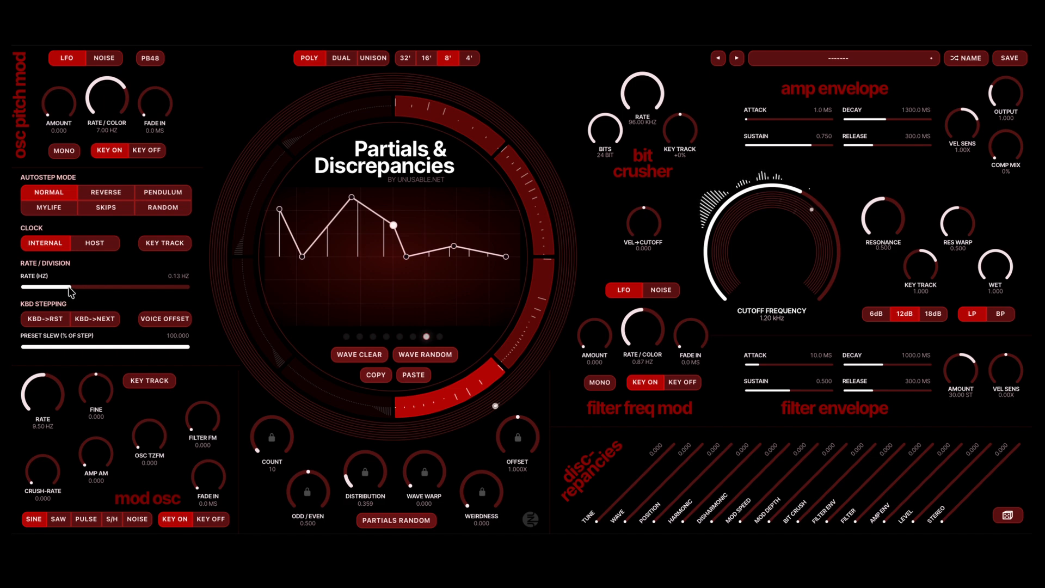
pyautogui.scroll(5, 731, 231)
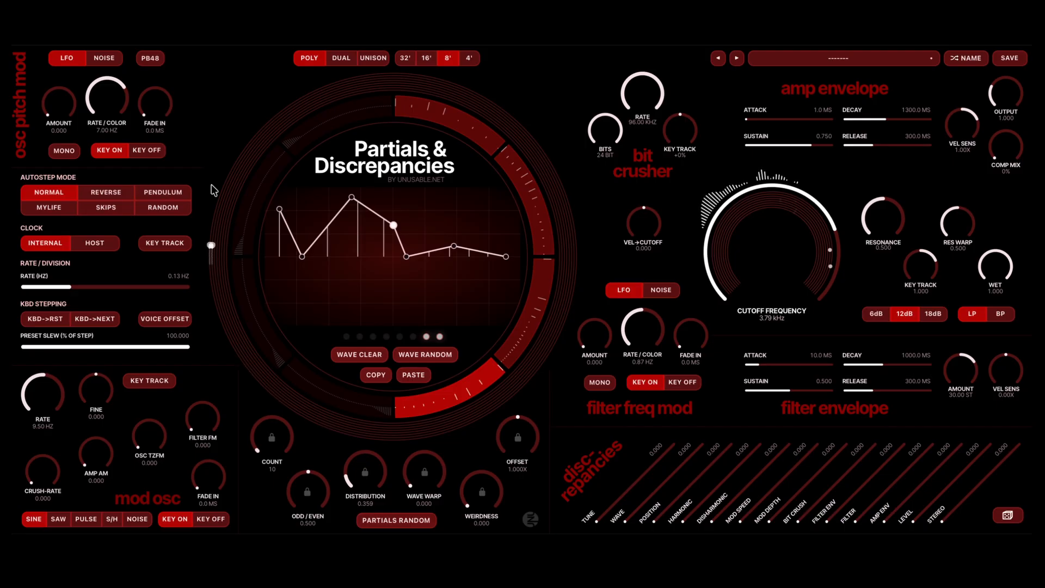
# - Set the autostep mode to Random with Voice Offset enabled and a rate of 0.79 Hz
pyautogui.click(163, 209)
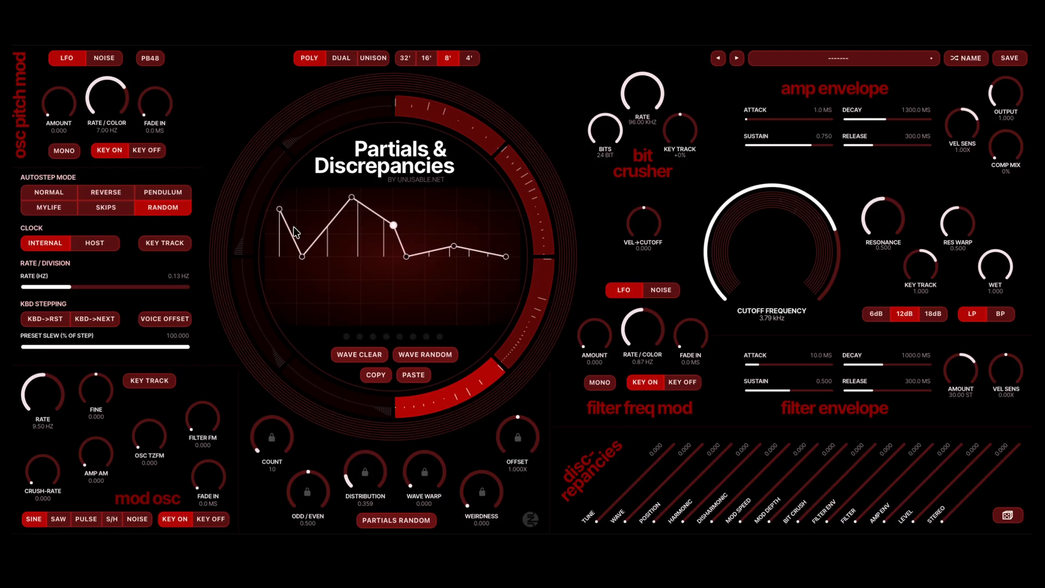
pyautogui.click(155, 319)
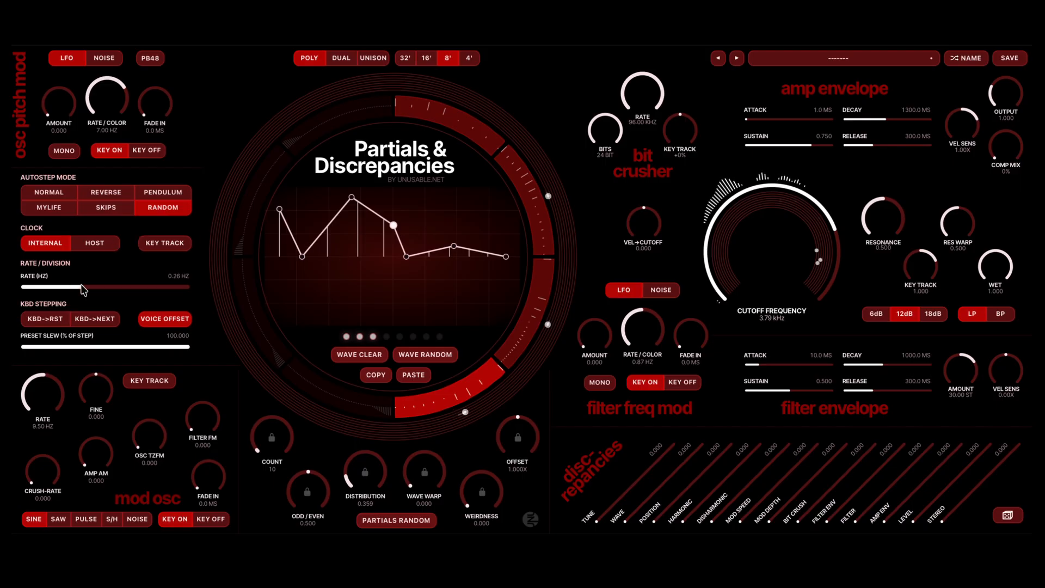
pyautogui.moveTo(83, 289); pyautogui.dragTo(102, 289)
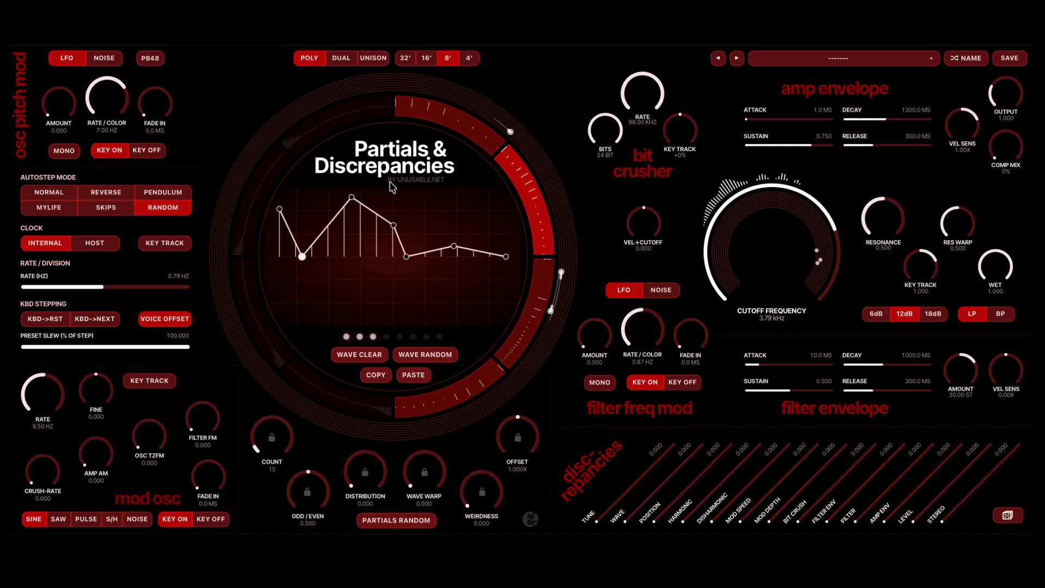
# - Load the previous preset and clear the first segment's wave
pyautogui.click(718, 59)
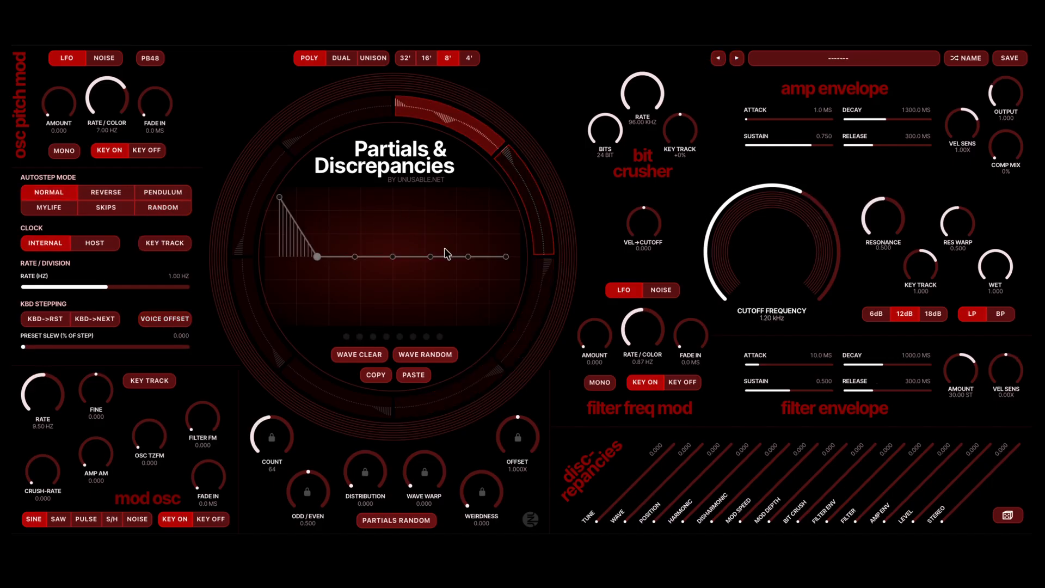
pyautogui.click(469, 128)
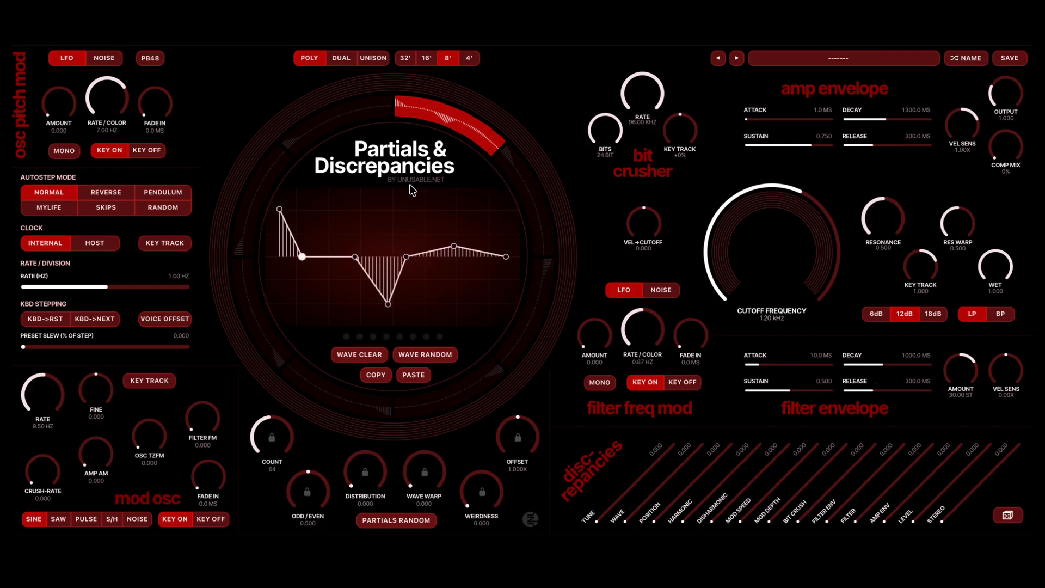
pyautogui.click(373, 355)
# - Raise all seven points of the first segment's wave to maximum, leaving a shallow dip at the fourth, fifth and sixth
pyautogui.moveTo(277, 255); pyautogui.dragTo(283, 97)
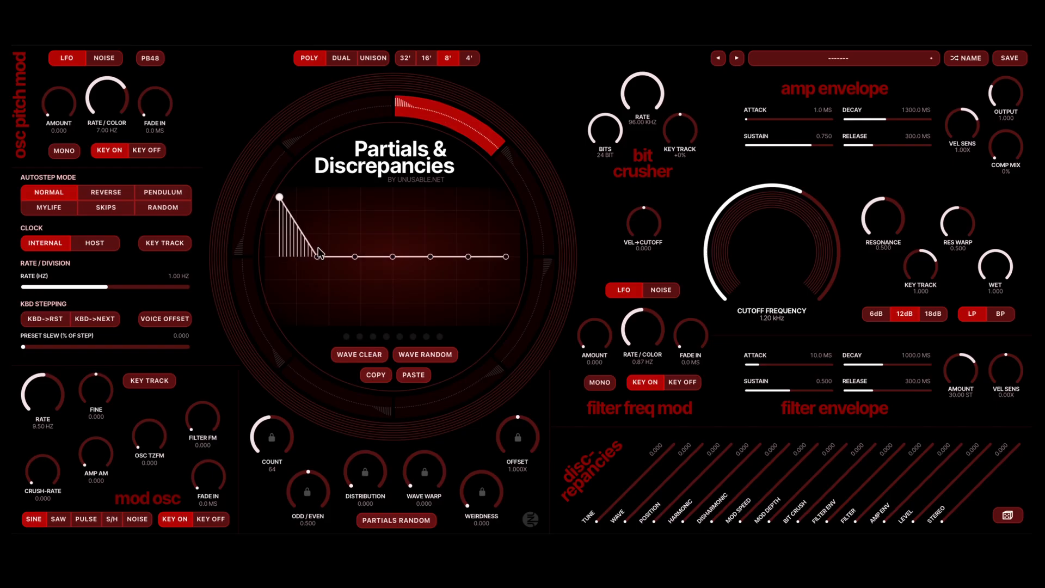
pyautogui.moveTo(320, 254); pyautogui.dragTo(328, 98)
pyautogui.moveTo(355, 257); pyautogui.dragTo(369, 198)
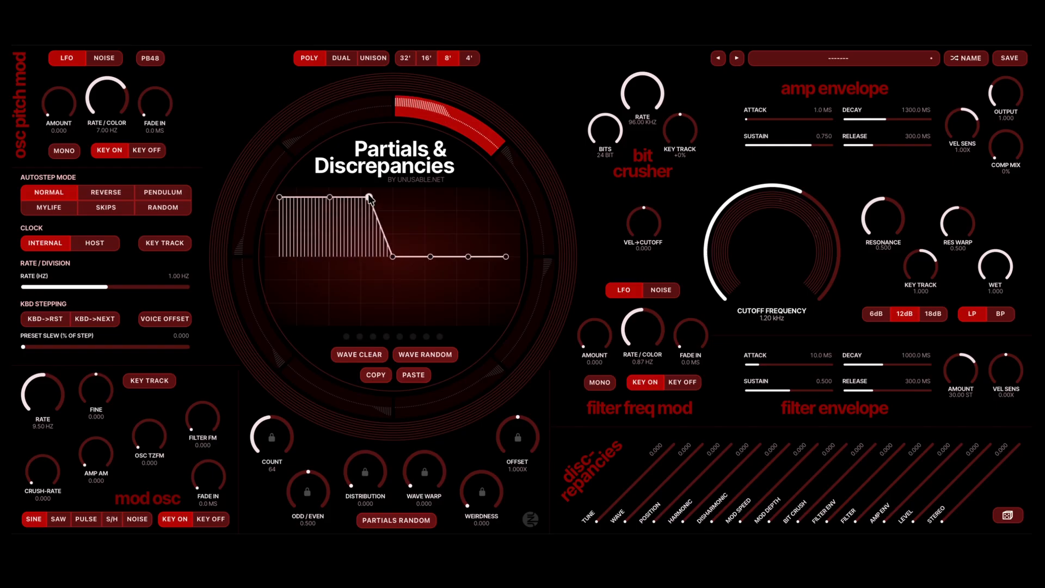
pyautogui.moveTo(397, 244); pyautogui.dragTo(415, 210)
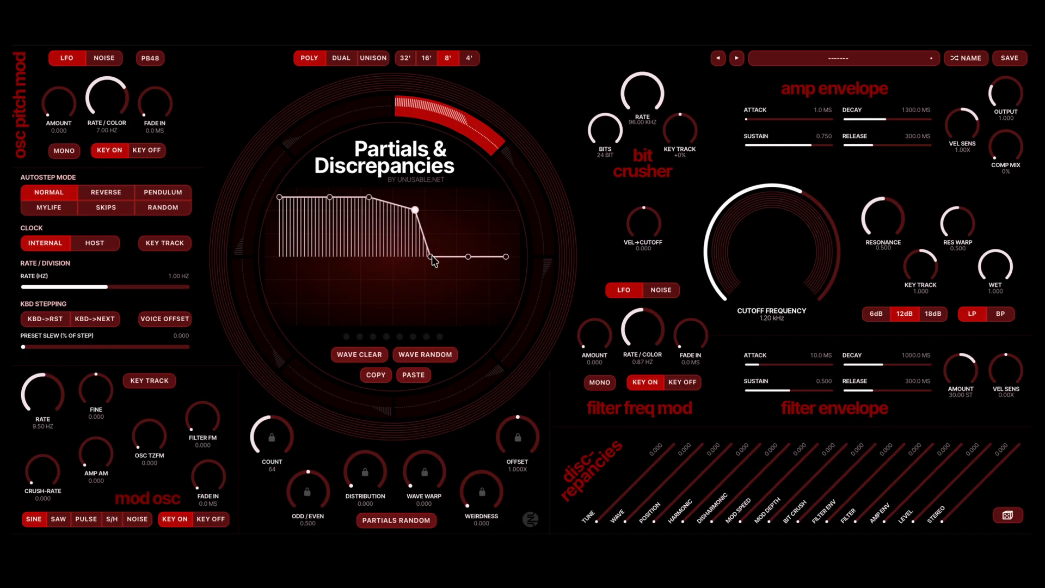
pyautogui.moveTo(431, 257); pyautogui.dragTo(451, 206)
pyautogui.moveTo(469, 257); pyautogui.dragTo(481, 201)
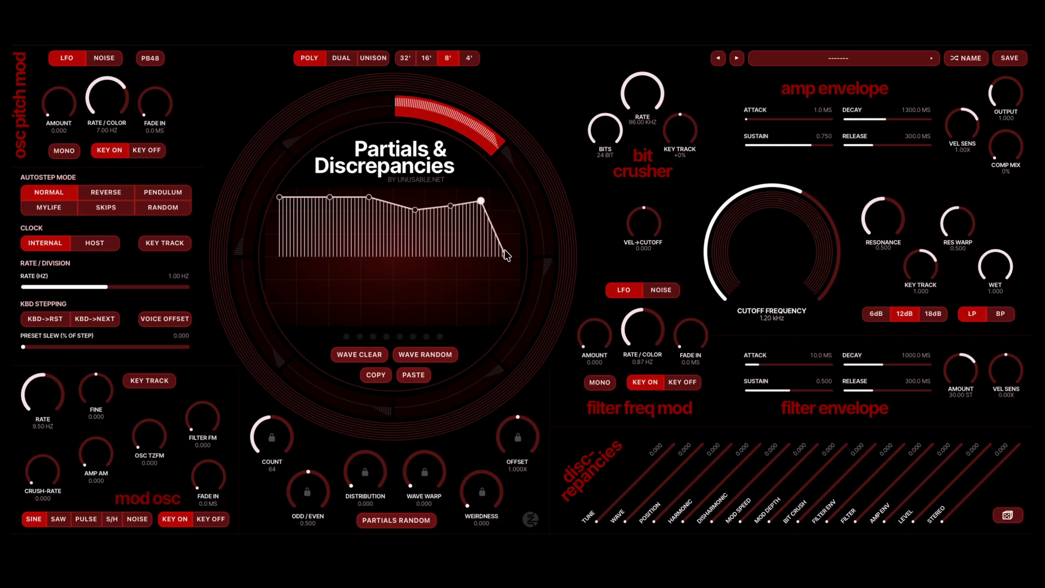
pyautogui.moveTo(505, 256); pyautogui.dragTo(505, 197)
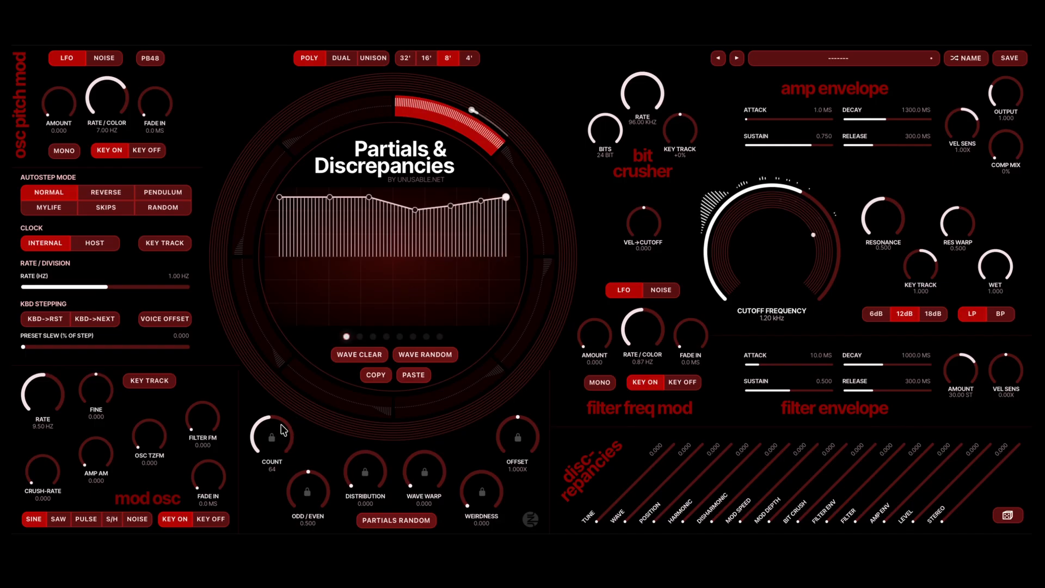
# - Set the first segment's count to 8, and copy it to the second segment with a count of 17
pyautogui.moveTo(277, 432); pyautogui.dragTo(277, 487)
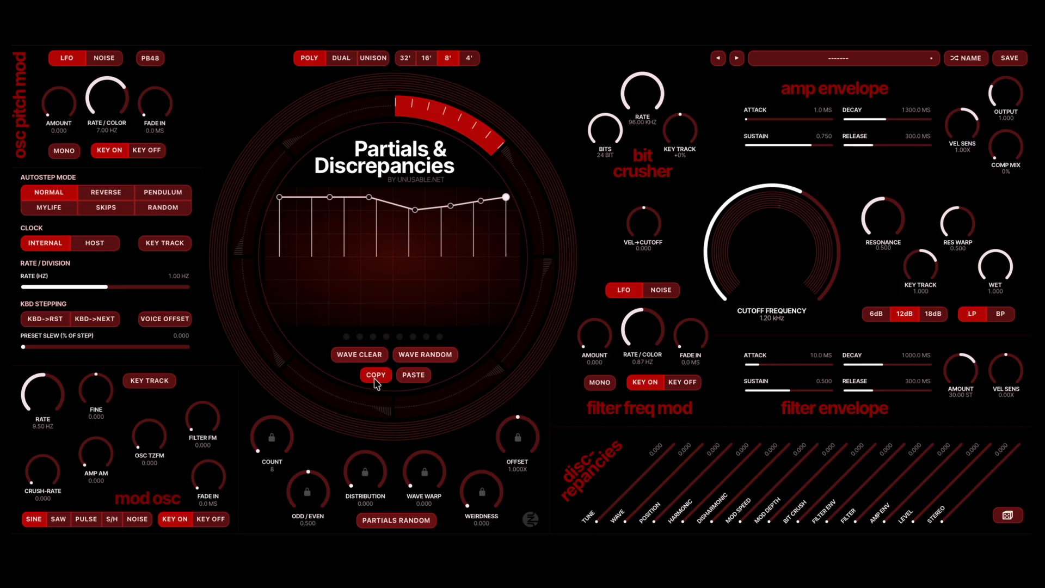
pyautogui.click(524, 206)
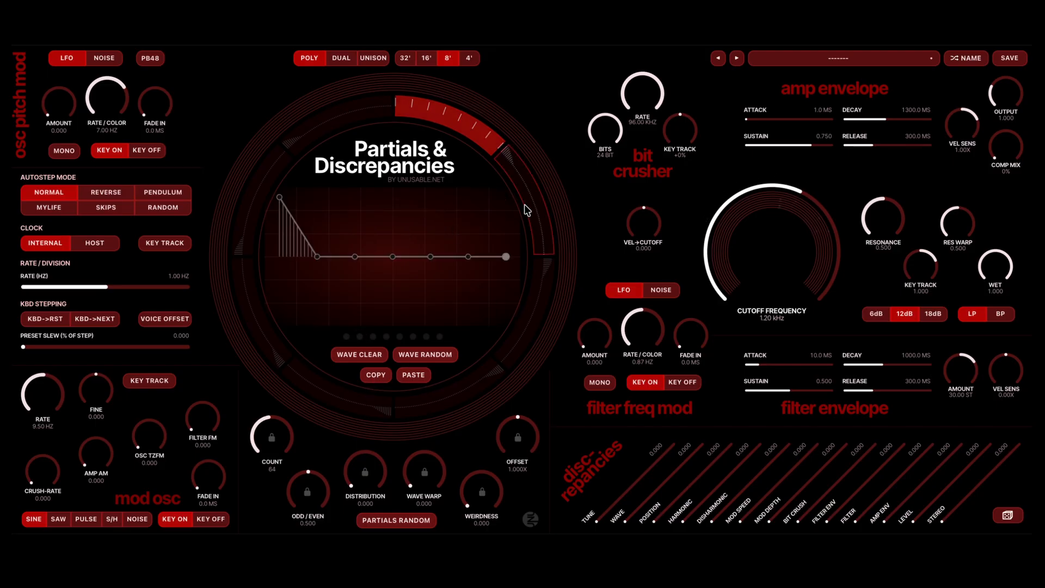
pyautogui.click(415, 376)
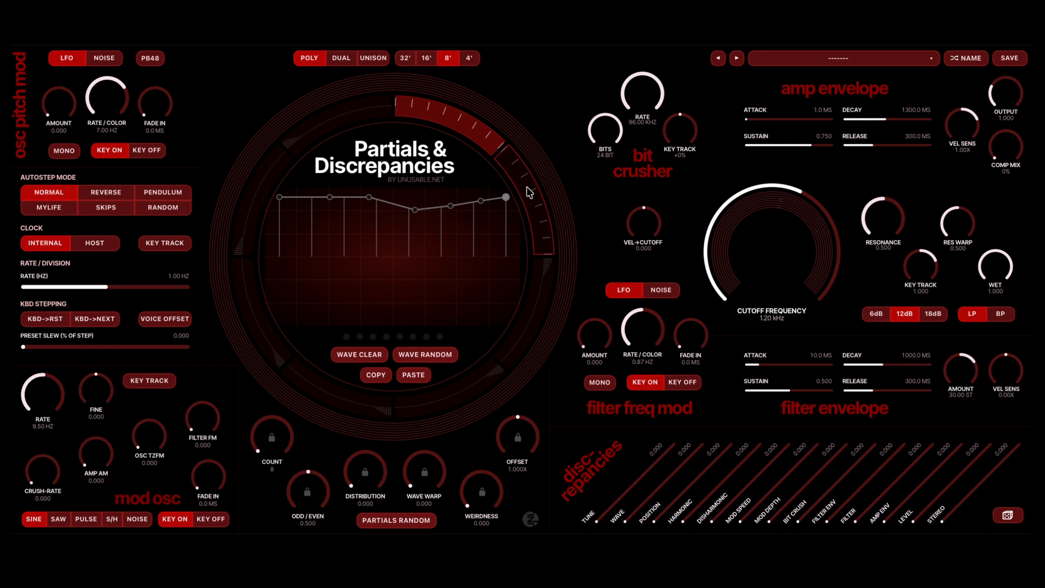
pyautogui.click(527, 186)
pyautogui.scroll(9, 281, 433)
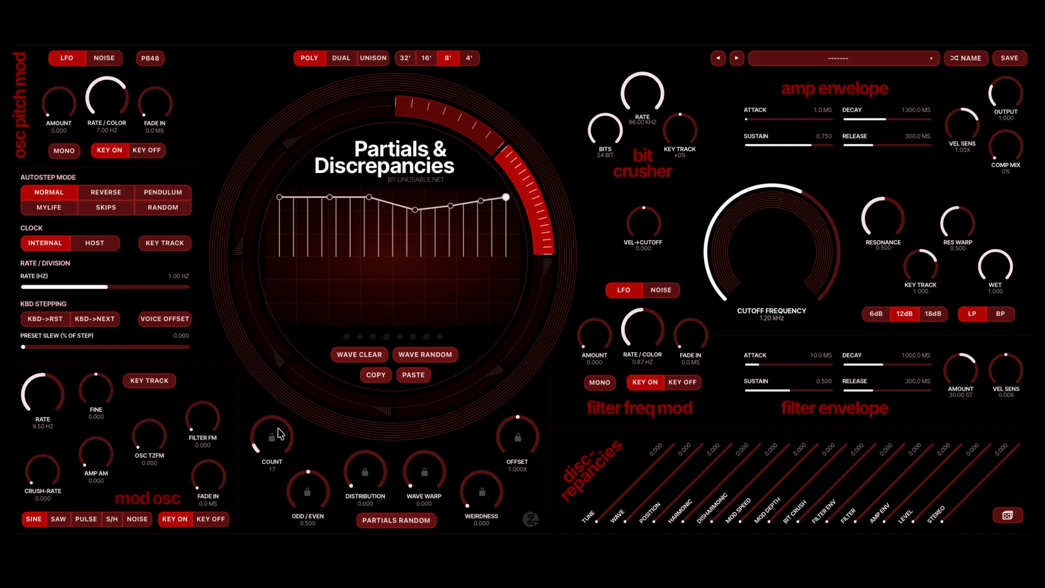
# - Activate the third segment with the copied wave and set its count to 15
pyautogui.click(535, 317)
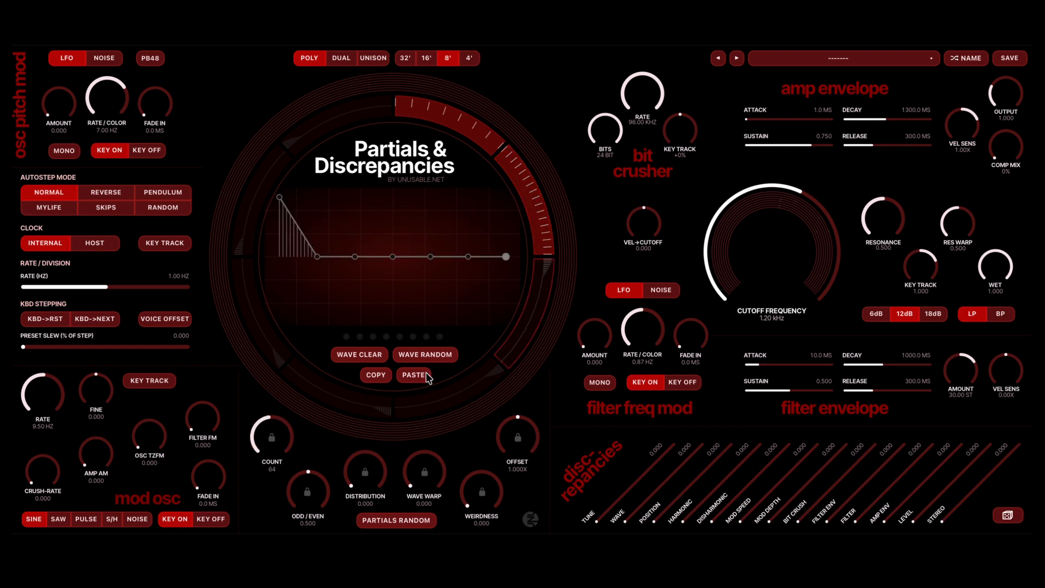
pyautogui.click(427, 373)
pyautogui.click(544, 286)
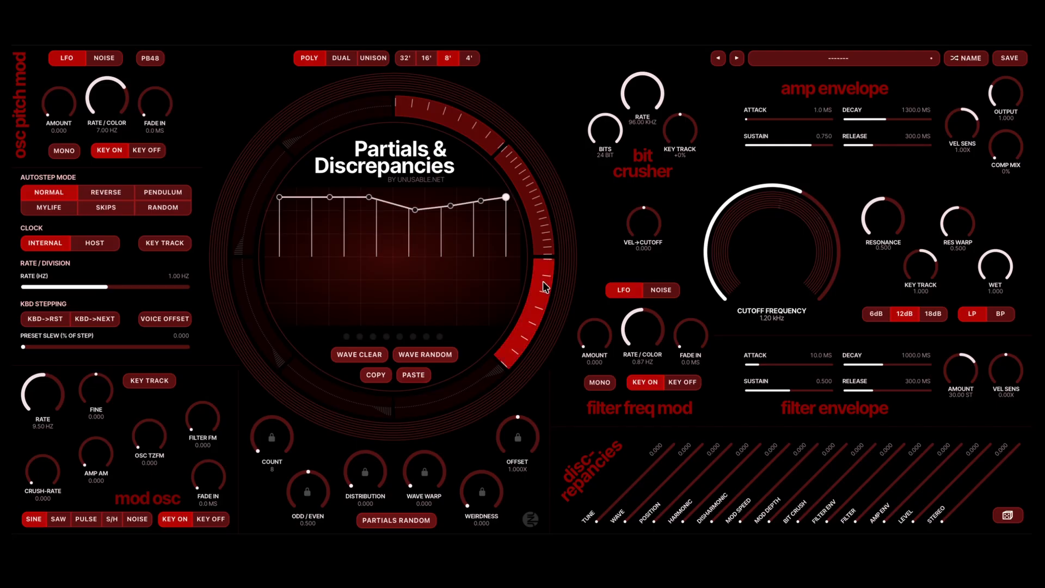
pyautogui.scroll(7, 291, 438)
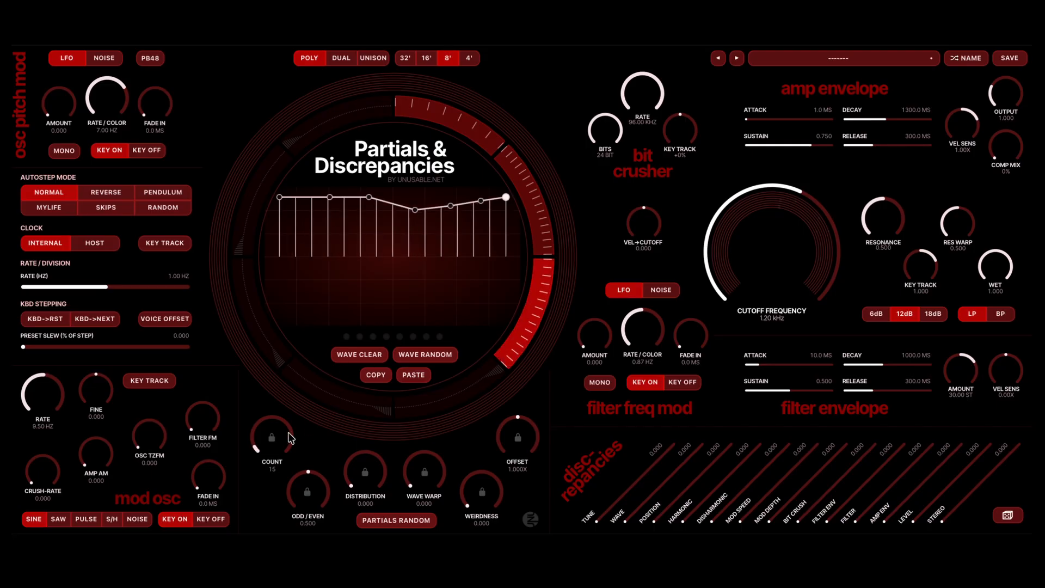
# - Set the third segment's distribution to 2.830 and lower the fourth point of its wave to the centre line
pyautogui.scroll(5, 355, 475)
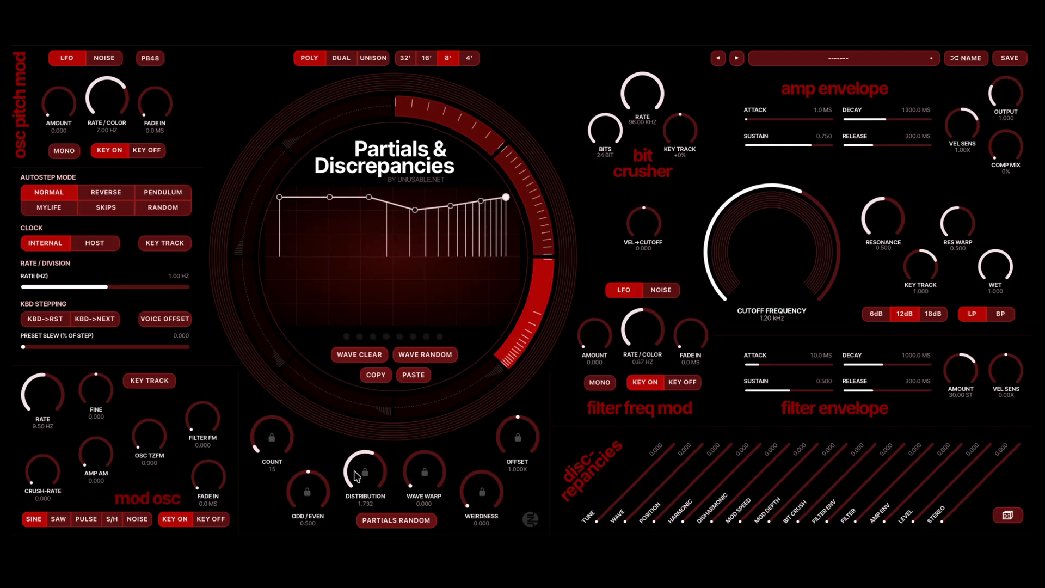
pyautogui.scroll(2, 357, 477)
pyautogui.scroll(3, 356, 477)
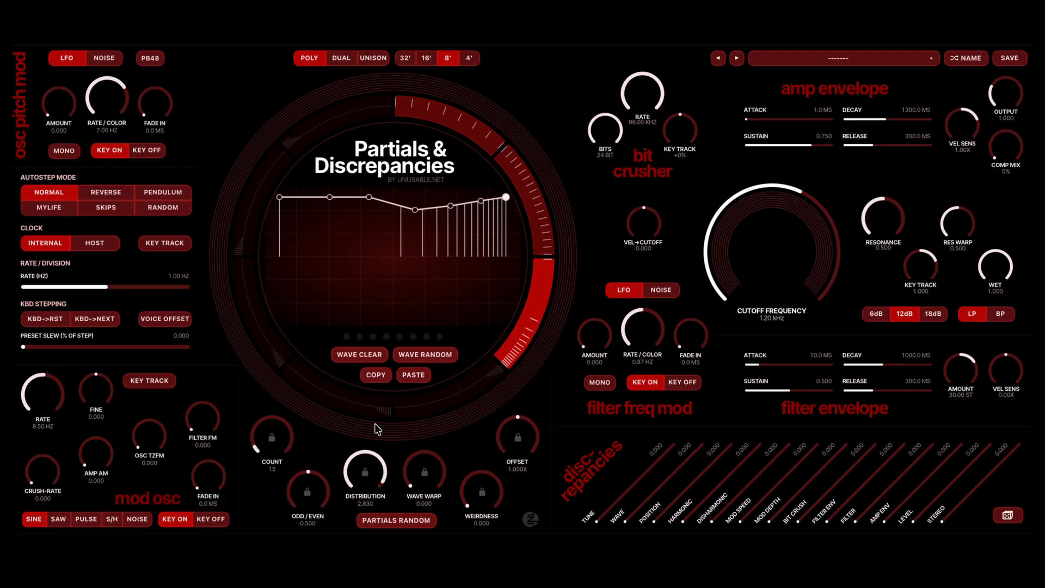
pyautogui.moveTo(420, 209); pyautogui.dragTo(418, 255)
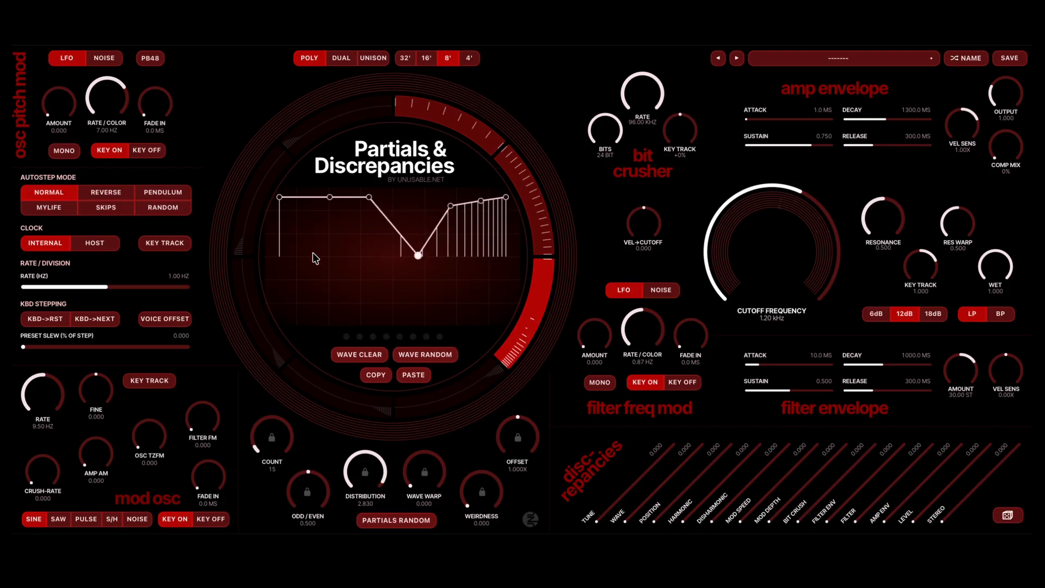
# - Lower the sixth point of the third segment's wave towards the centre line, and enable voice offset with random autostep mode
pyautogui.moveTo(482, 204); pyautogui.dragTo(482, 240)
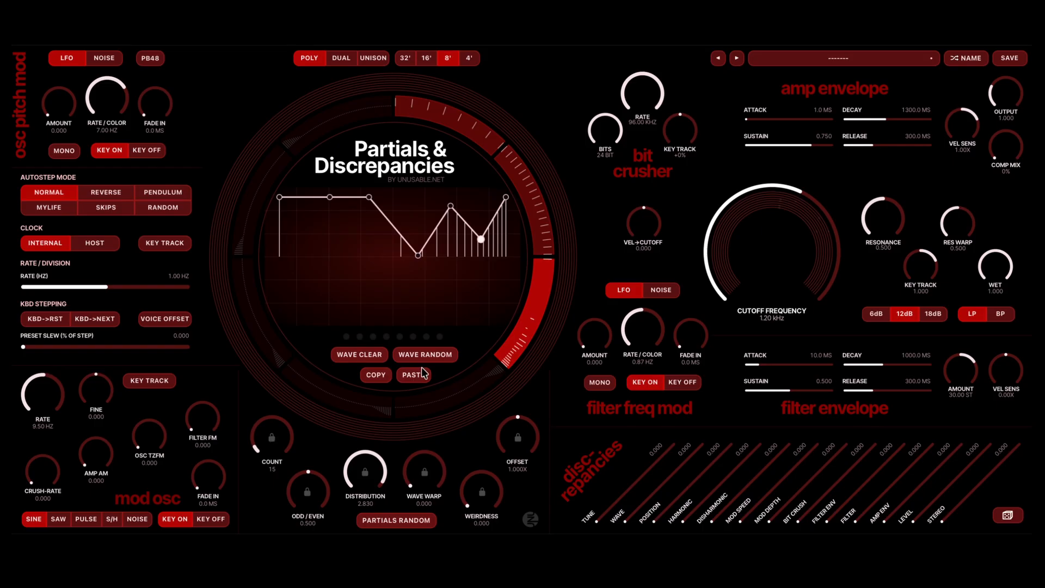
pyautogui.click(168, 319)
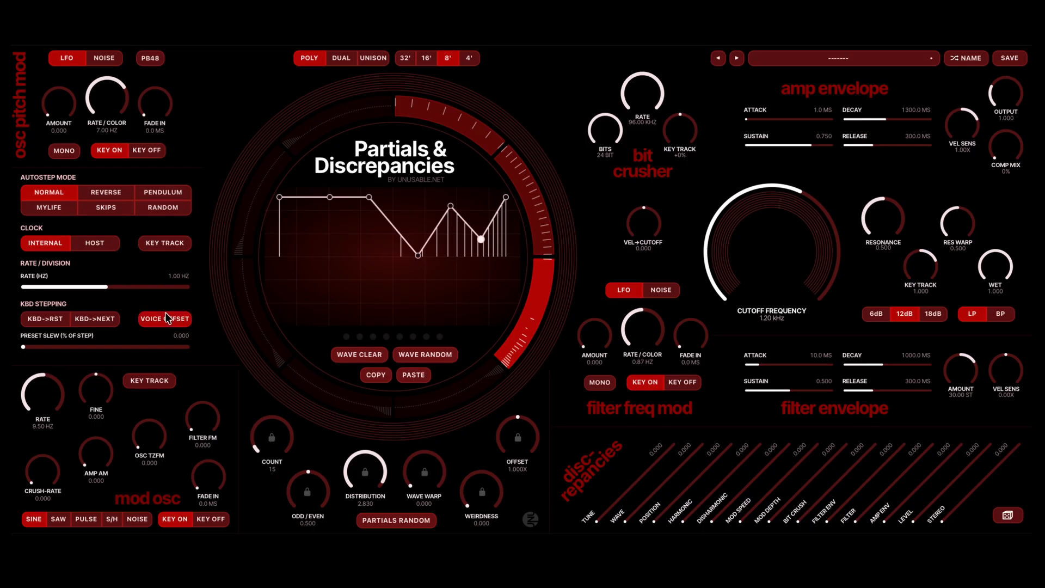
pyautogui.click(176, 208)
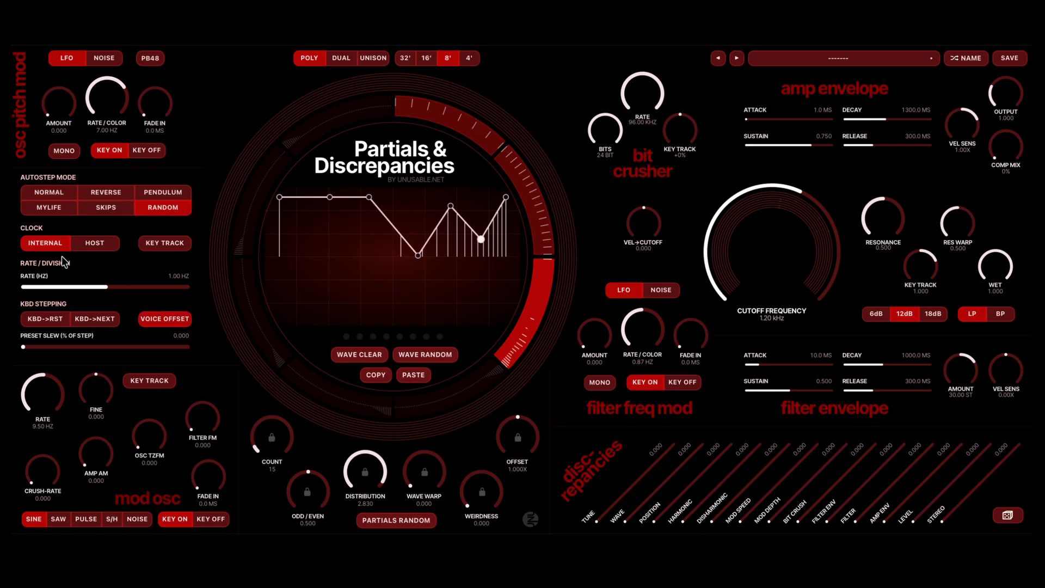
# - Set the preset slew to 100 and the autostep rate to 0.58 Hz
pyautogui.click(137, 287)
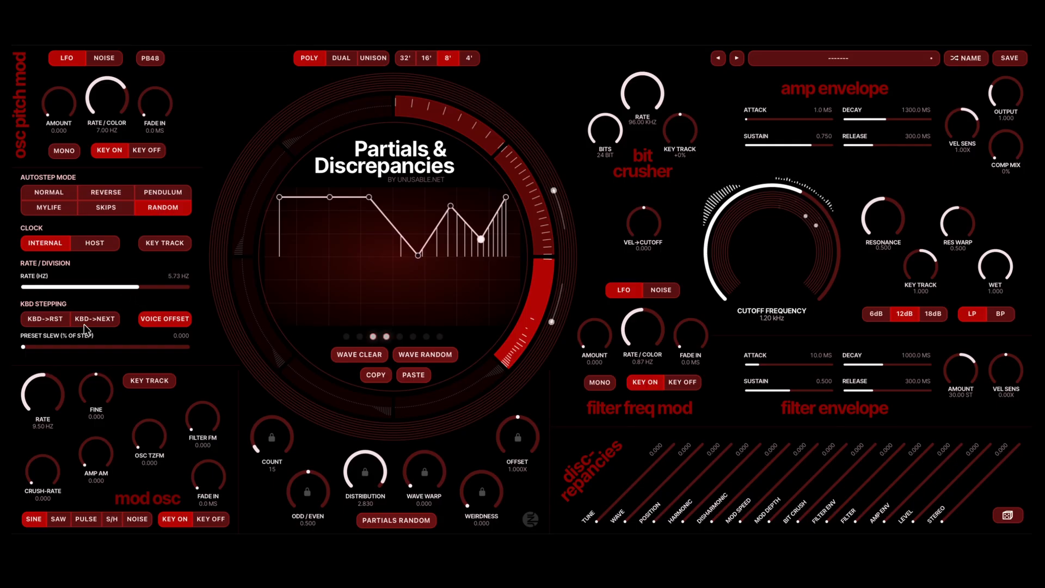
pyautogui.moveTo(23, 347); pyautogui.dragTo(195, 353)
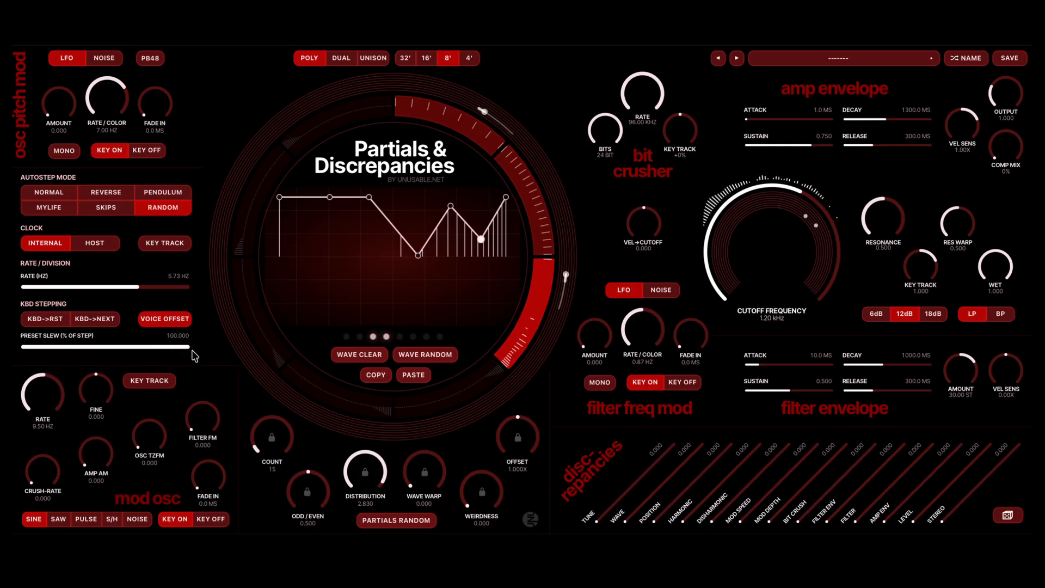
pyautogui.click(107, 288)
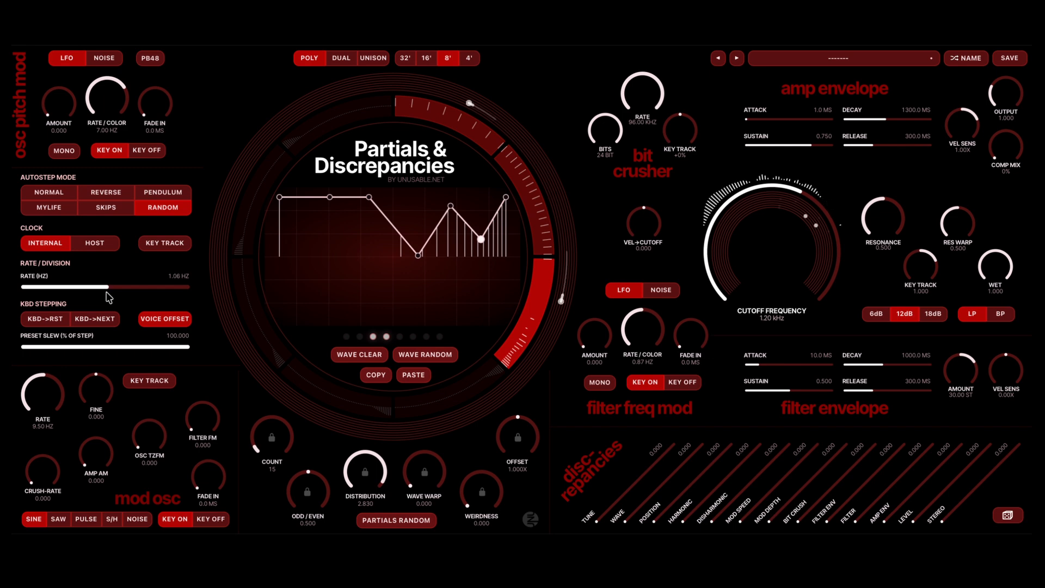
pyautogui.moveTo(107, 294); pyautogui.dragTo(96, 293)
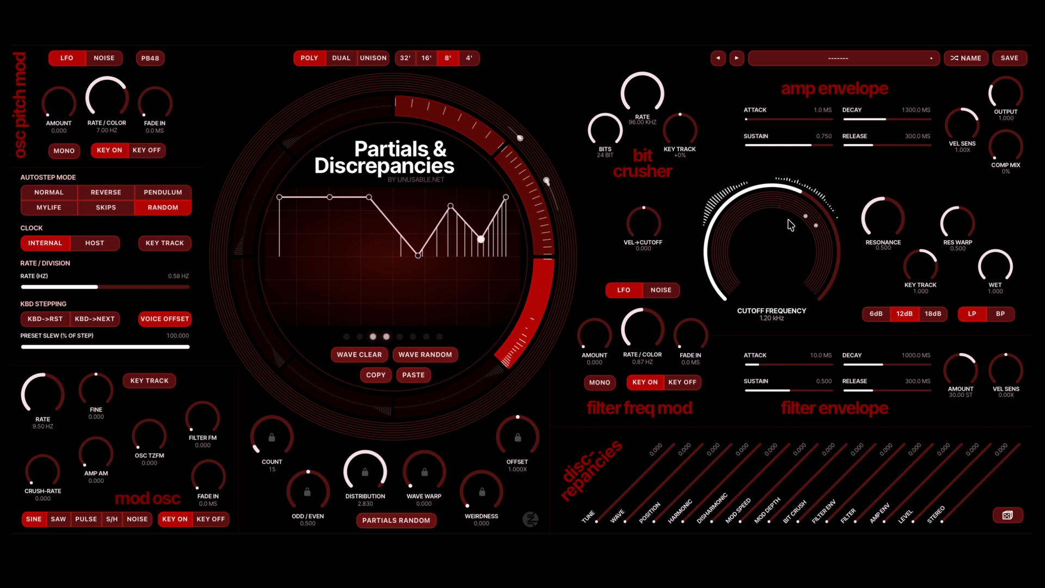
# - Lower the filter cutoff to 379.48 Hz and set the amp envelope's attack to 343.5 ms
pyautogui.scroll(-3, 790, 225)
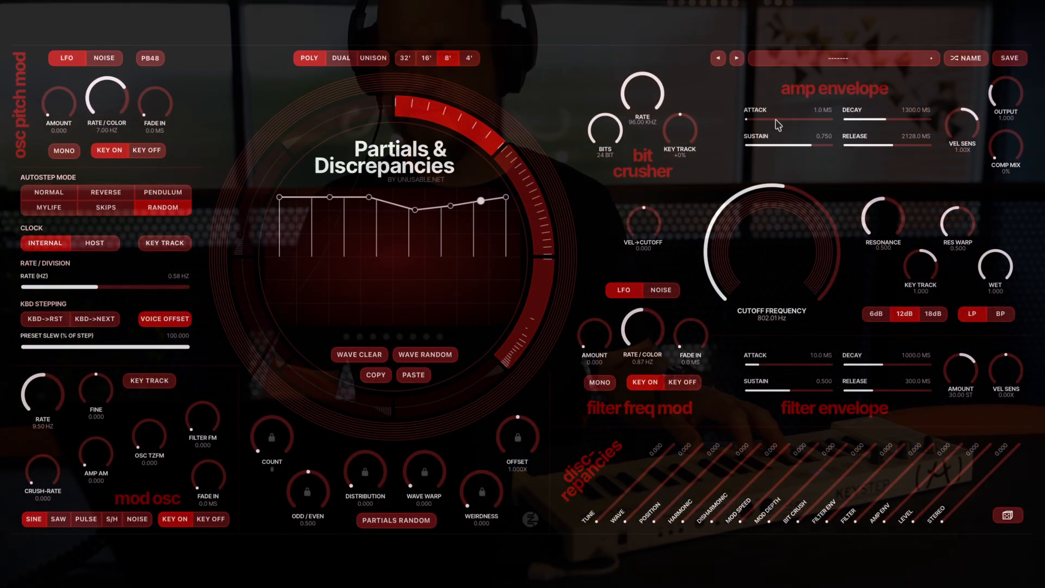
pyautogui.moveTo(775, 121); pyautogui.dragTo(779, 120)
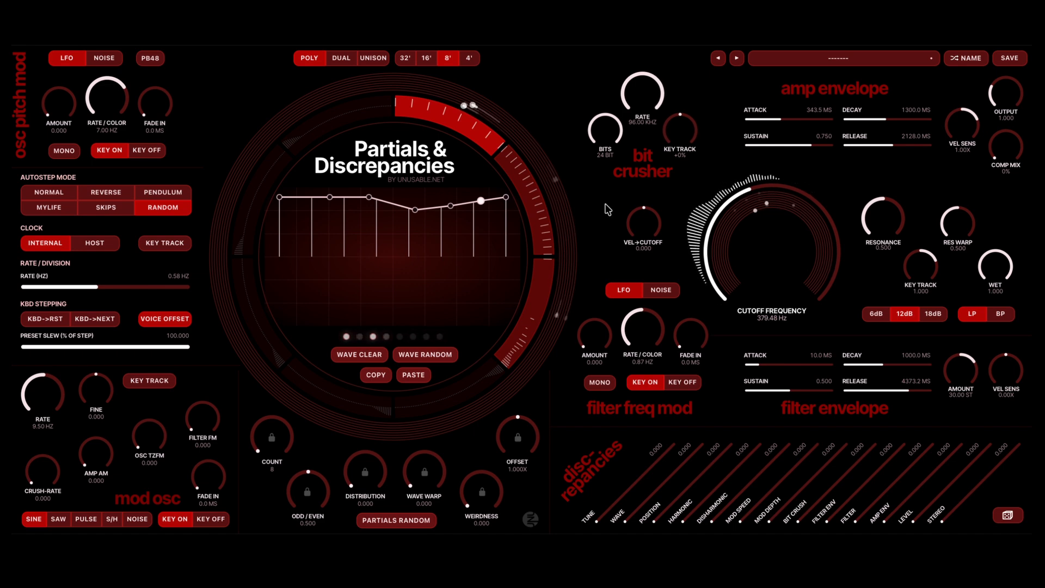
# - Set the oscillator pitch modulation amount to 0.036 and enable key tracking for the mod oscillator
pyautogui.moveTo(48, 111); pyautogui.dragTo(48, 110)
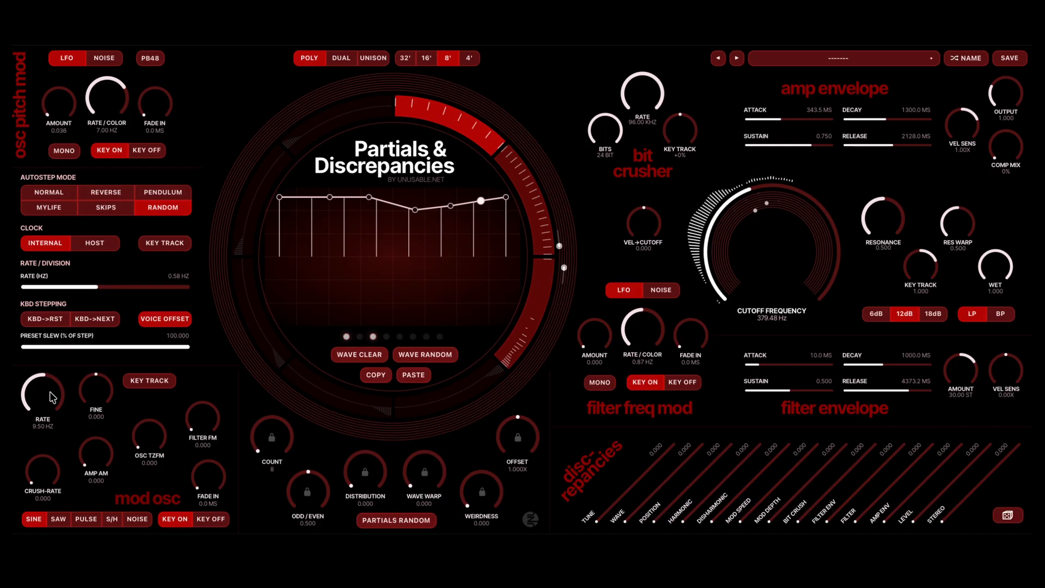
pyautogui.click(147, 383)
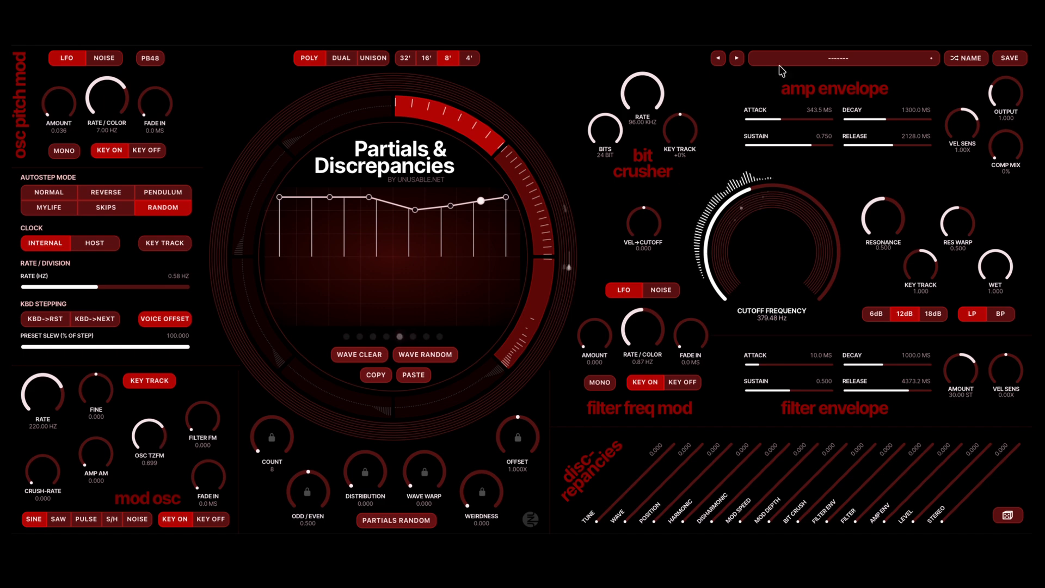
# - Step back through the presets to start a fresh patch, and clear the first segment's wave
pyautogui.click(719, 57)
pyautogui.click(719, 57)
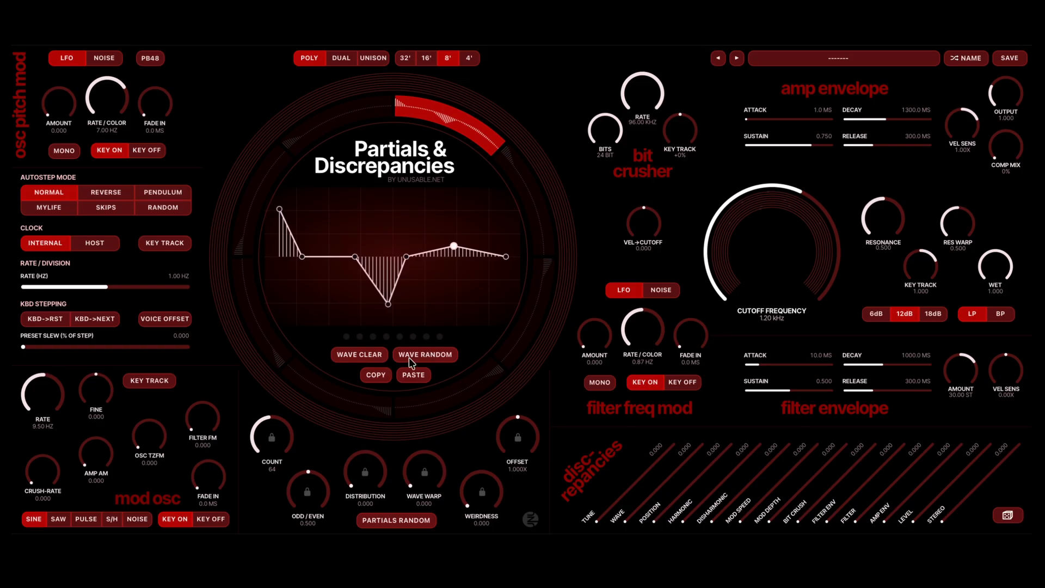
pyautogui.click(362, 354)
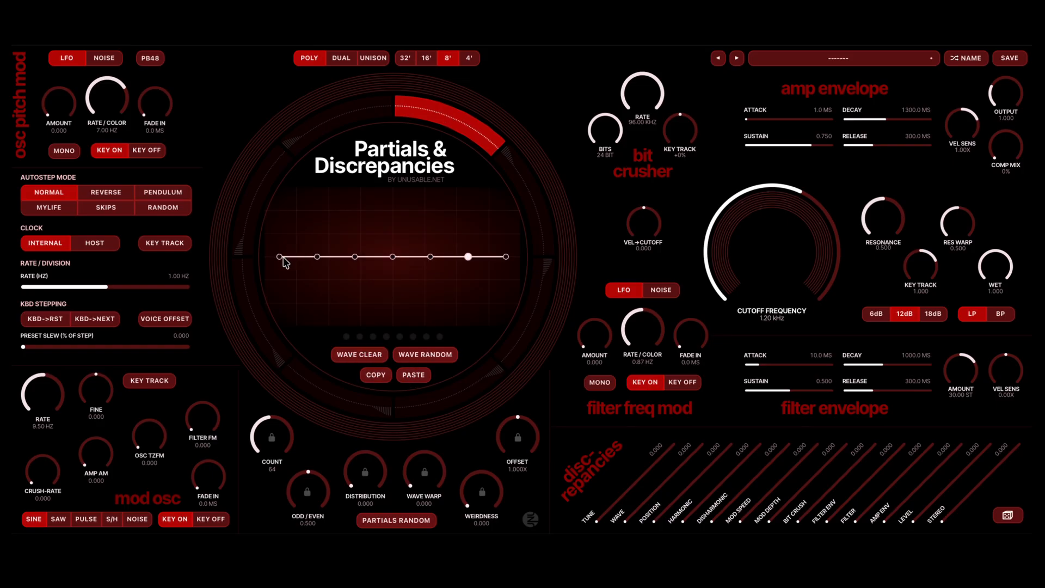
# - Raise the first and third points of the wave, lower the second and fourth below centre, and set weirdness to 0.382
pyautogui.moveTo(282, 258); pyautogui.dragTo(278, 116)
pyautogui.moveTo(357, 233); pyautogui.dragTo(356, 200)
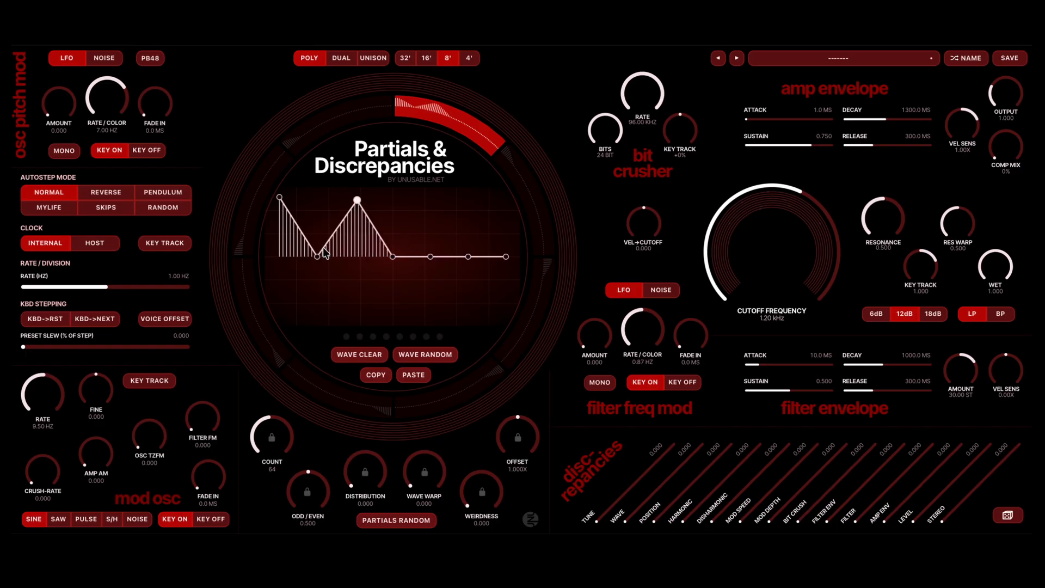
pyautogui.moveTo(316, 255); pyautogui.dragTo(318, 282)
pyautogui.moveTo(393, 255); pyautogui.dragTo(411, 316)
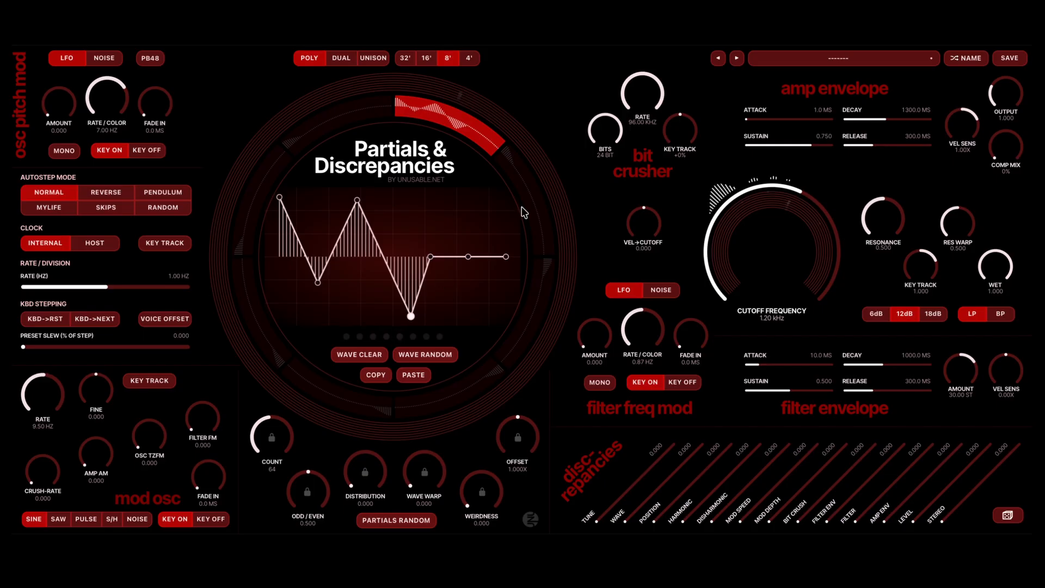
pyautogui.moveTo(482, 490); pyautogui.dragTo(478, 483)
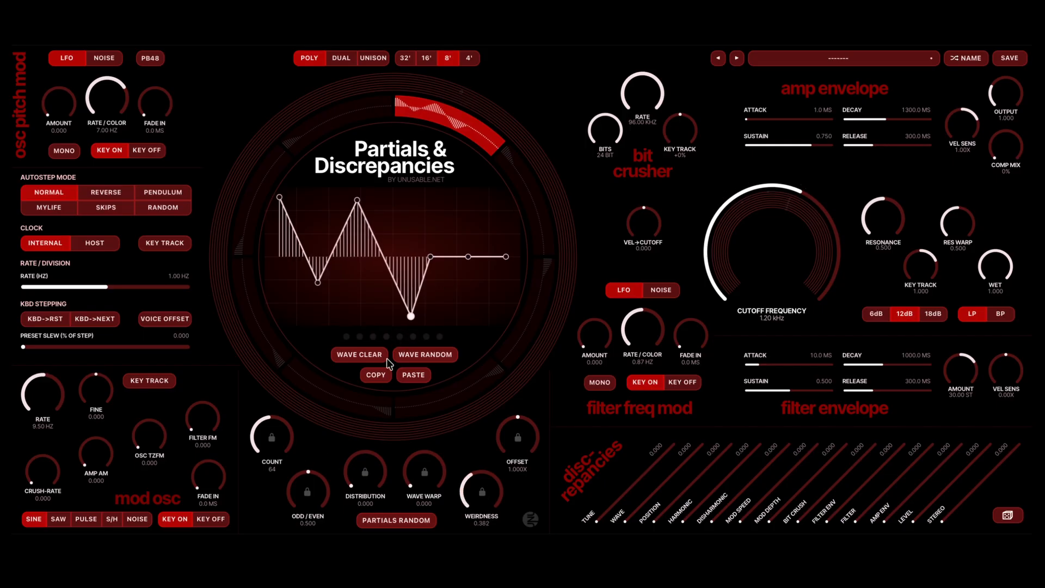
# - Copy the wave to the second segment with count 19 and weirdness 0.634, and activate that segment
pyautogui.click(528, 202)
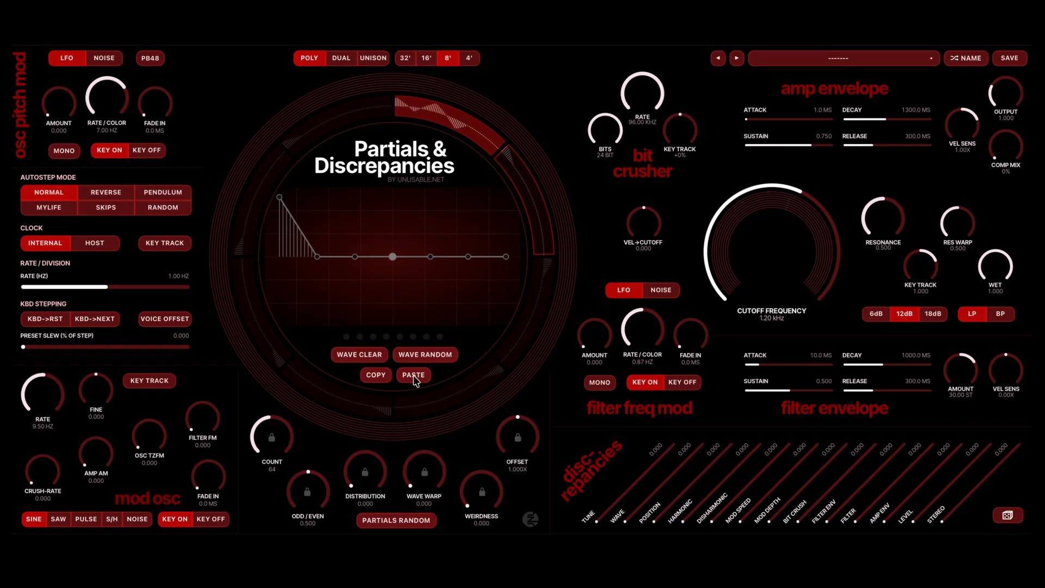
pyautogui.click(414, 376)
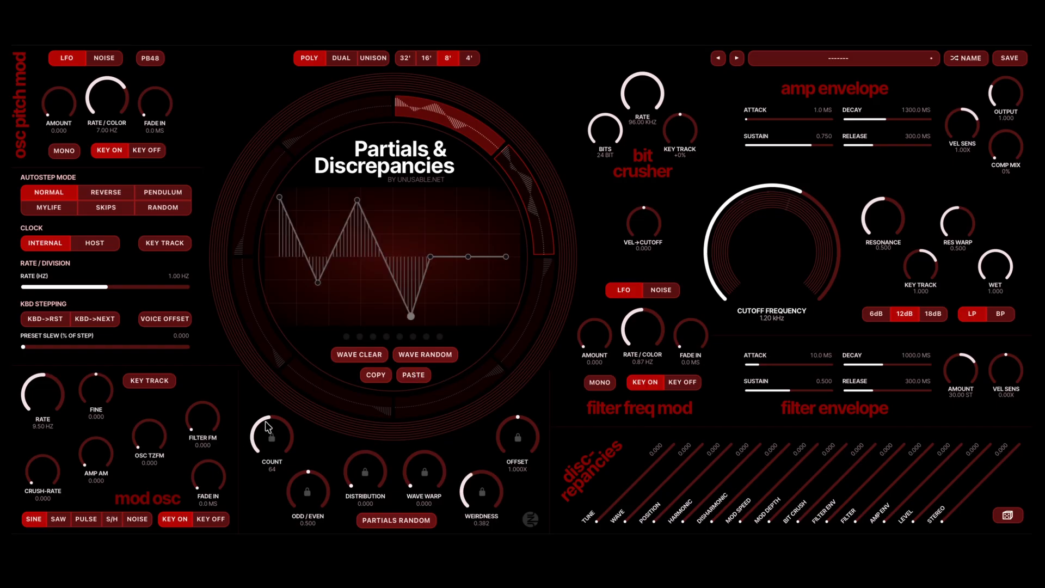
pyautogui.scroll(-5, 264, 425)
pyautogui.scroll(4, 485, 492)
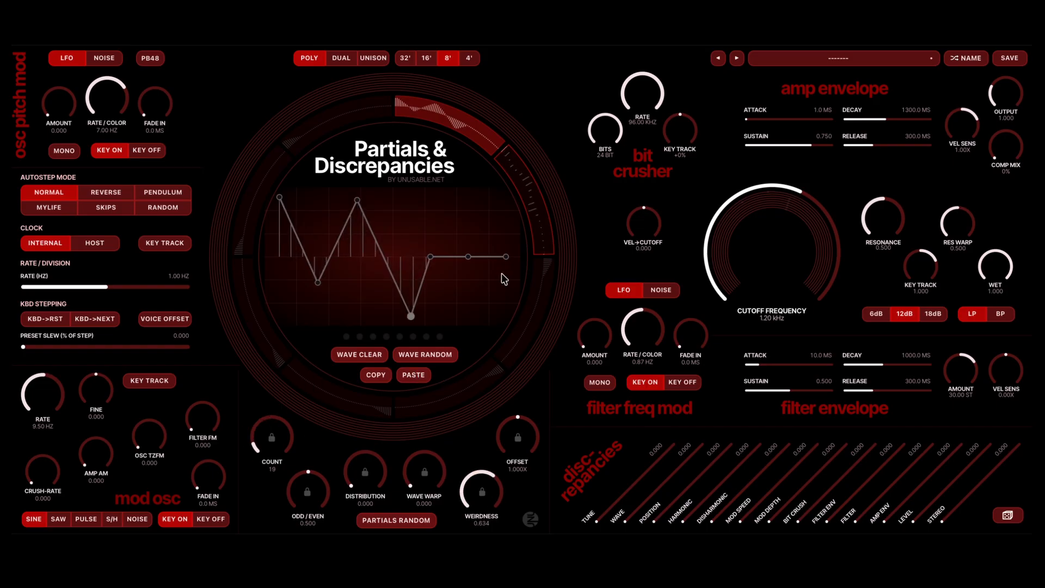
pyautogui.click(535, 218)
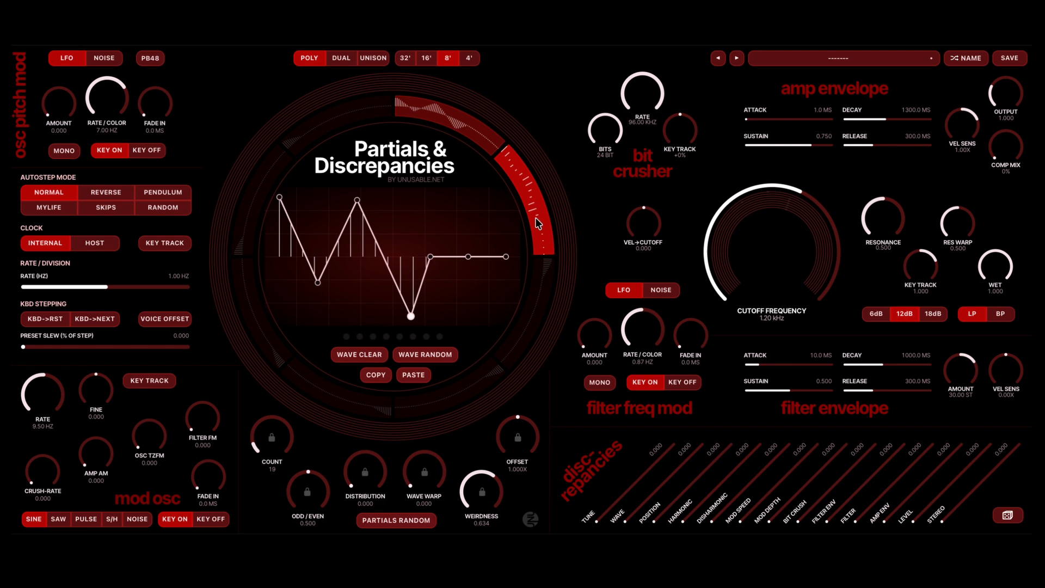
# - Activate the third segment with the copied wave, and set its count to 115 and weirdness to 1.000
pyautogui.click(535, 321)
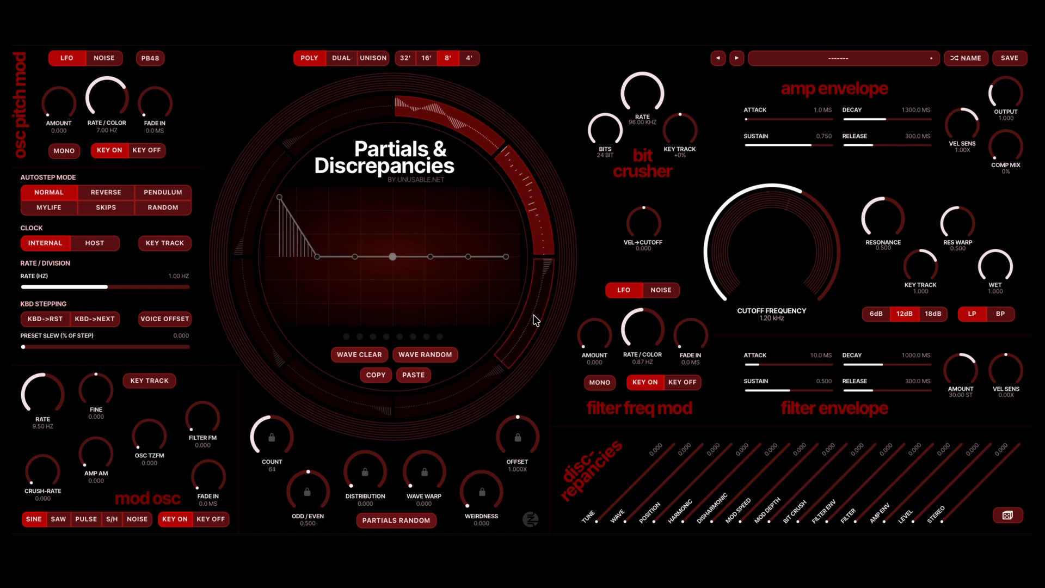
pyautogui.click(413, 377)
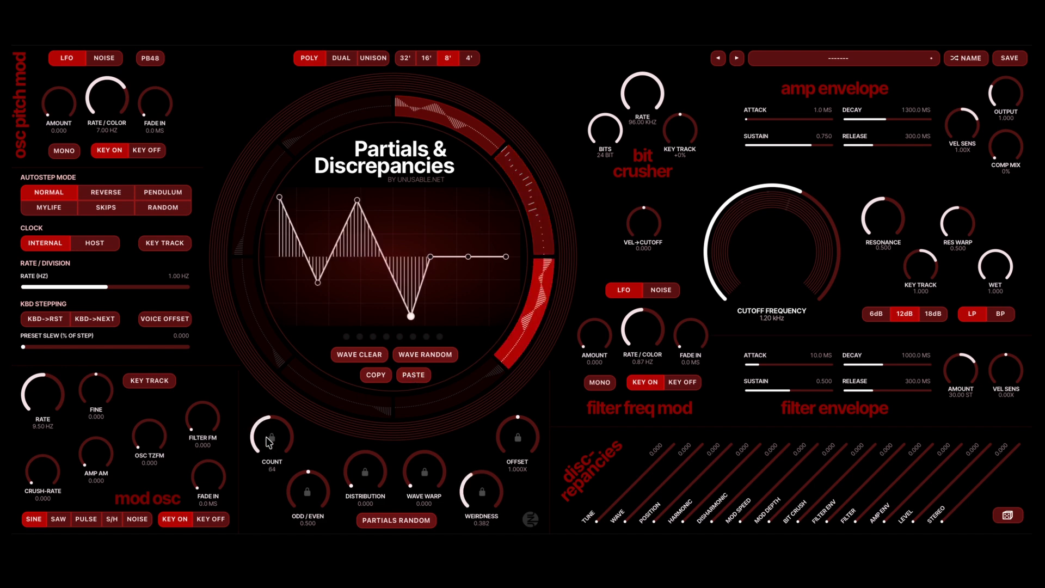
pyautogui.moveTo(268, 442); pyautogui.dragTo(275, 435)
pyautogui.moveTo(478, 492); pyautogui.dragTo(479, 479)
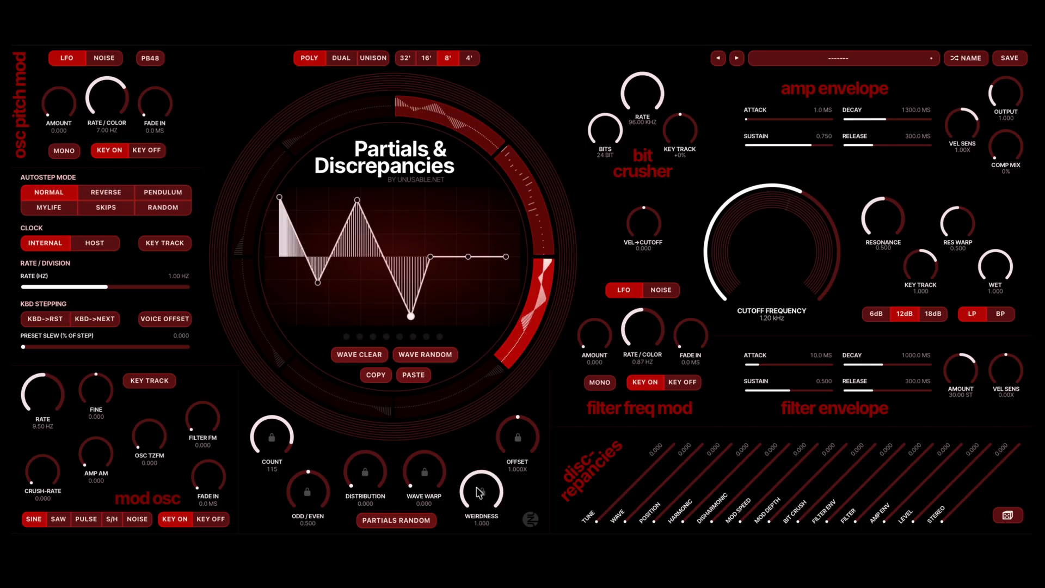
# - Set the autostep rate to 4.43 Hz and the preset slew to 17.7
pyautogui.click(133, 286)
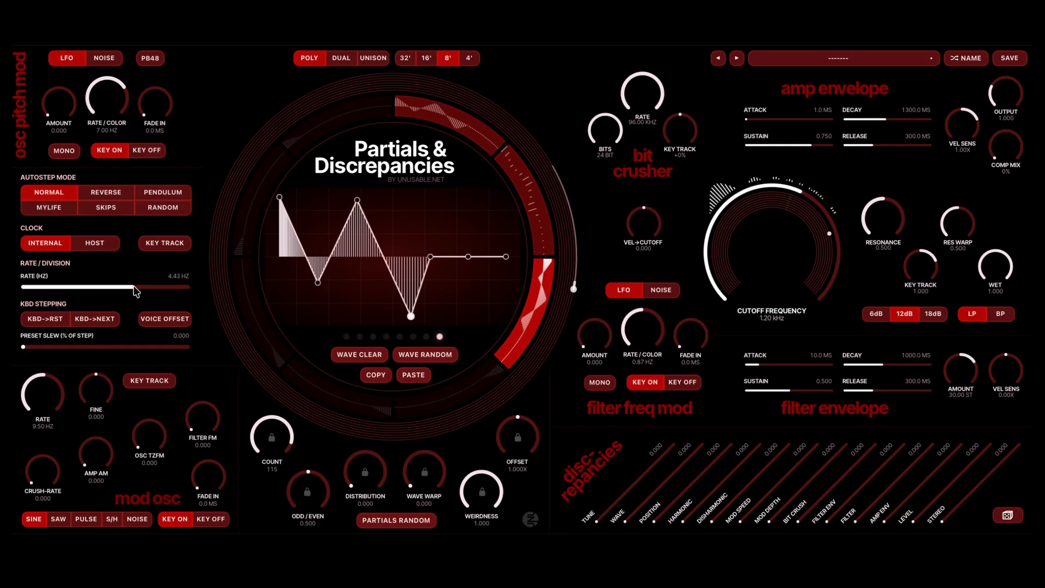
pyautogui.click(55, 347)
pyautogui.click(56, 346)
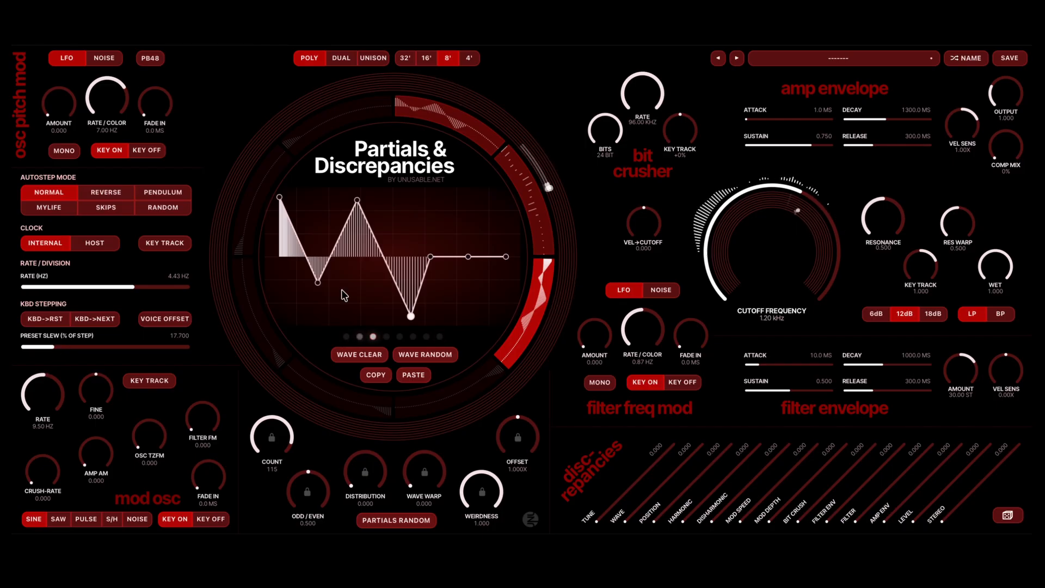
# - Switch the oscillator pitch modulation to noise with an amount of 1.530 and a rate of 0.96 Hz
pyautogui.click(110, 60)
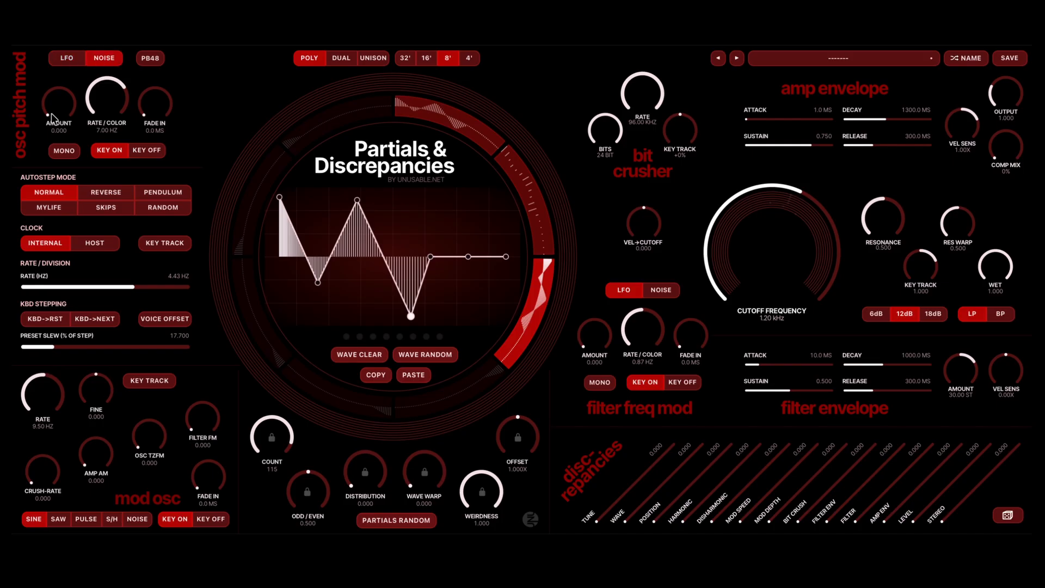
pyautogui.scroll(5, 52, 114)
pyautogui.scroll(1, 52, 117)
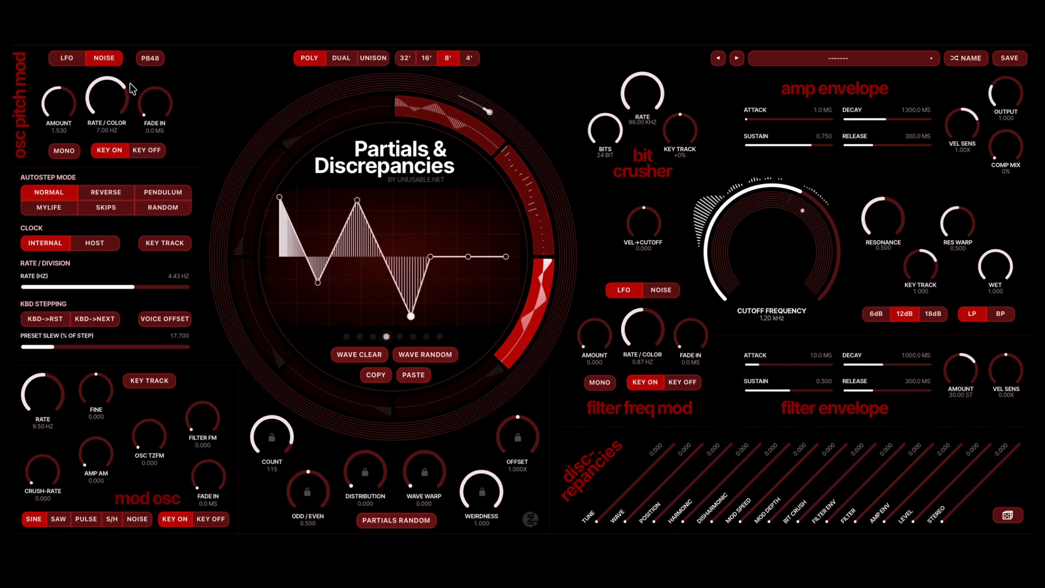
pyautogui.scroll(-5, 118, 96)
# - Switch the filter to an 18 dB band-pass and set its cutoff to 1.28 kHz
pyautogui.click(1011, 318)
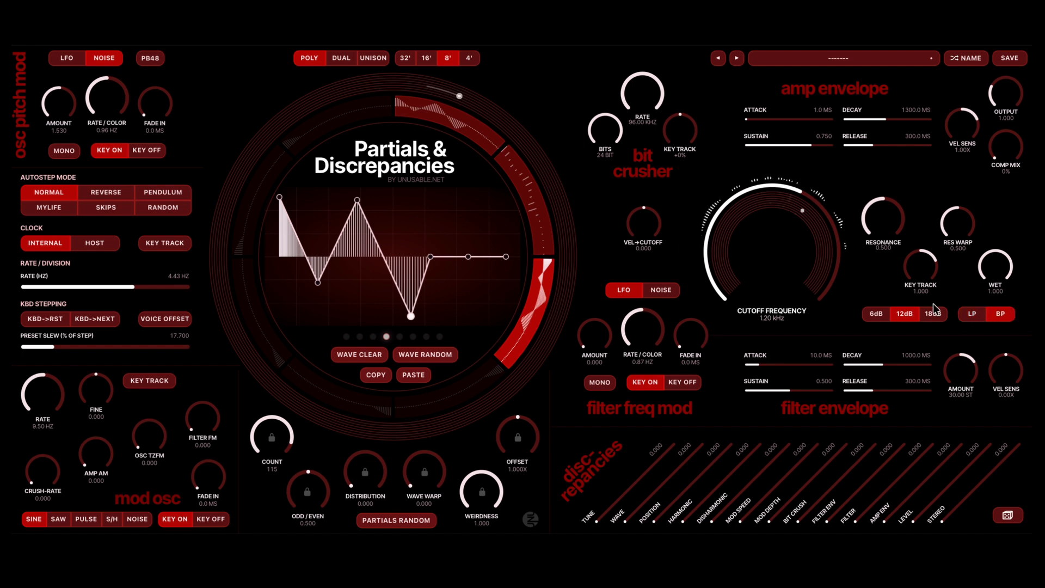
pyautogui.scroll(-5, 736, 218)
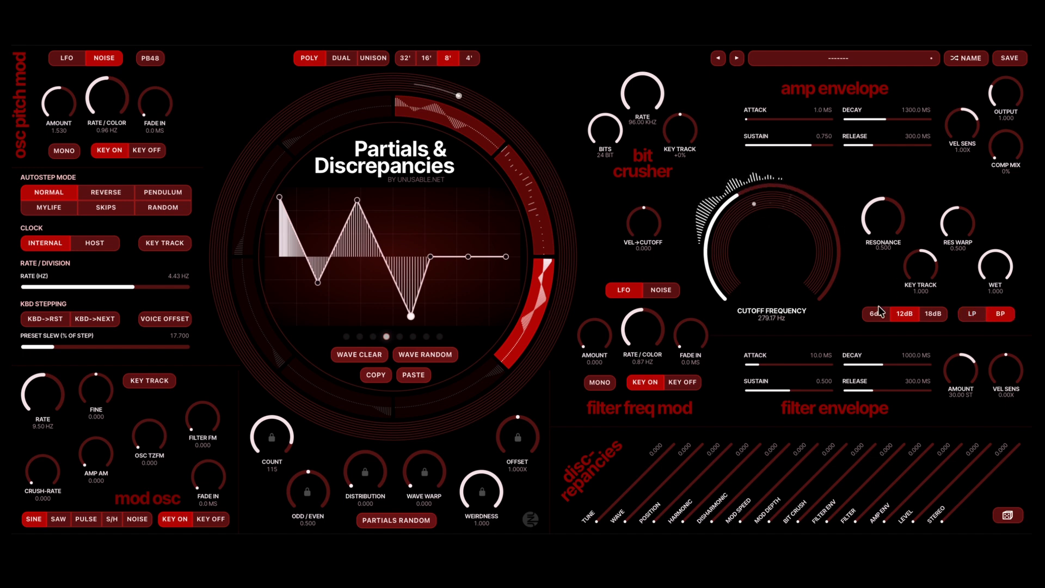
pyautogui.click(934, 314)
pyautogui.scroll(4, 735, 227)
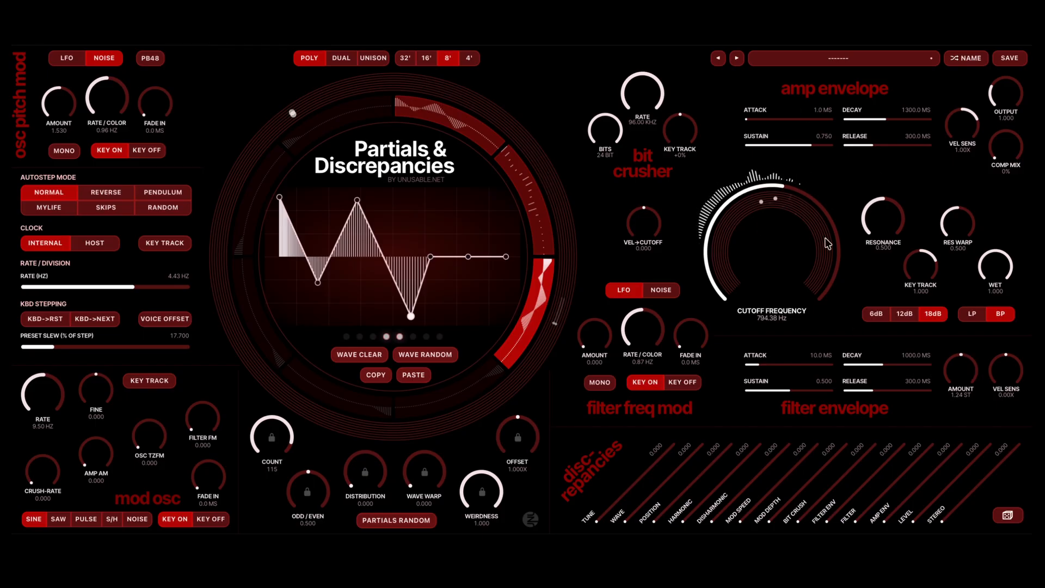
pyautogui.scroll(3, 827, 243)
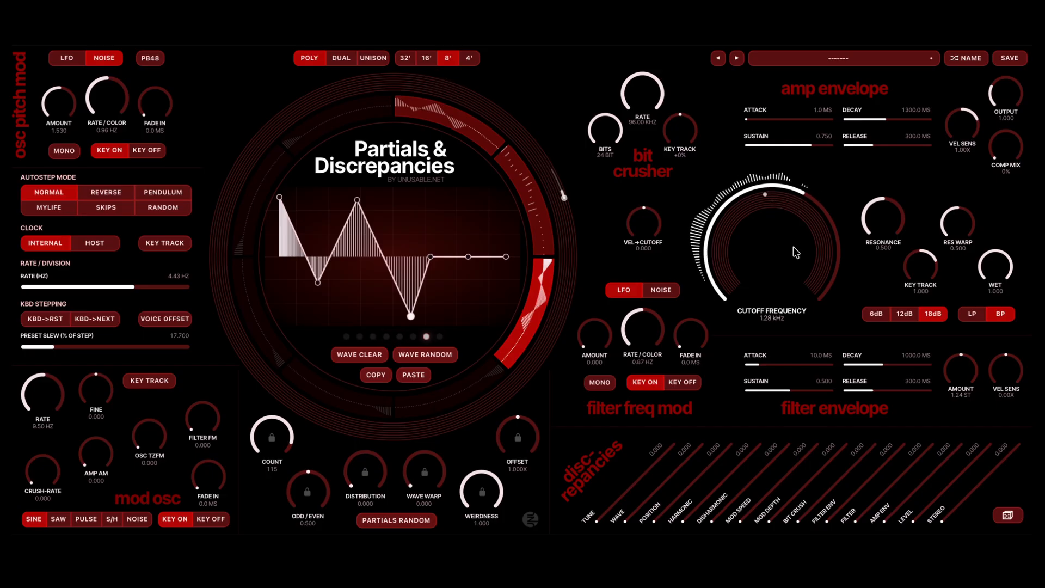
# - Enable autostep key tracking with a rate of 9.30 Hz, and lower the filter cutoff to 595.70 Hz
pyautogui.click(170, 241)
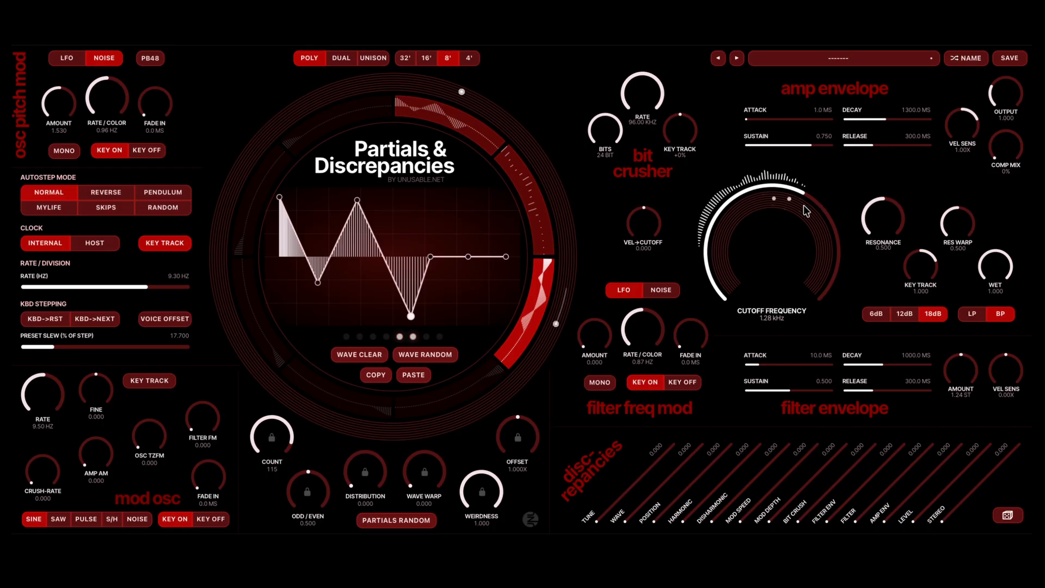
pyautogui.scroll(-5, 806, 211)
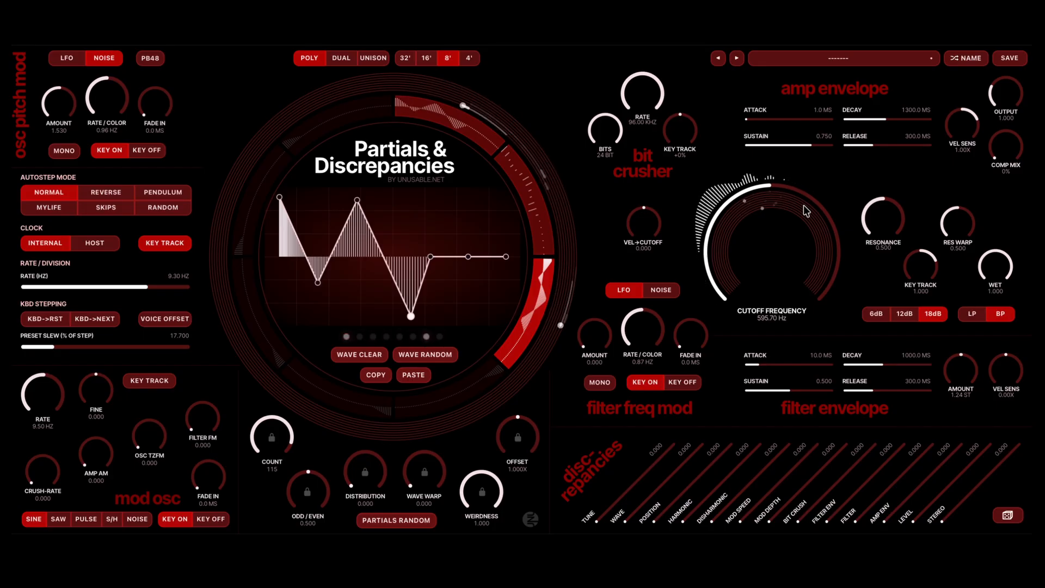
# - Change the preset to start another fresh patch, and randomize the selected segment's wave
pyautogui.click(718, 58)
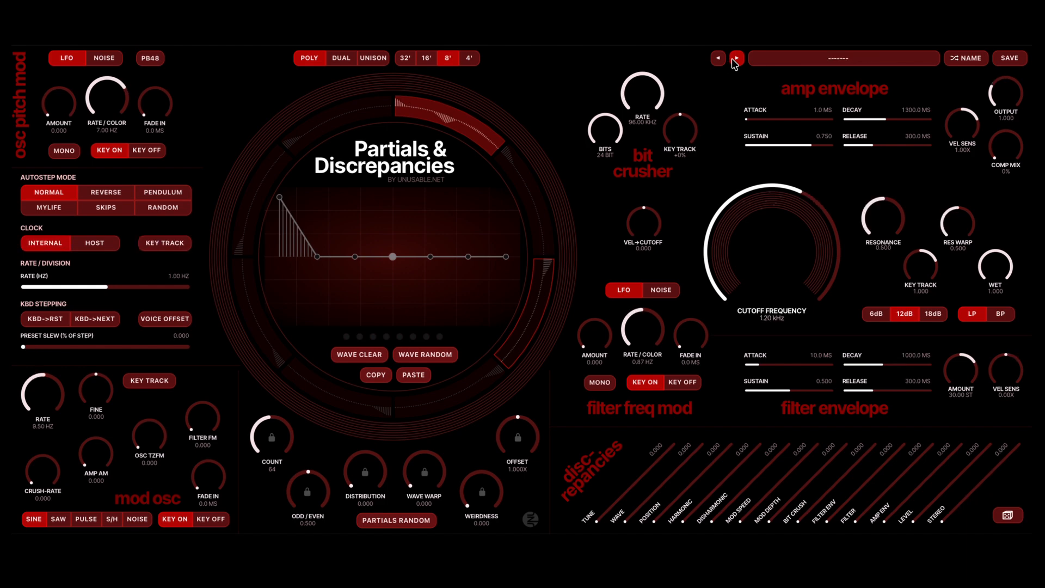
pyautogui.click(415, 354)
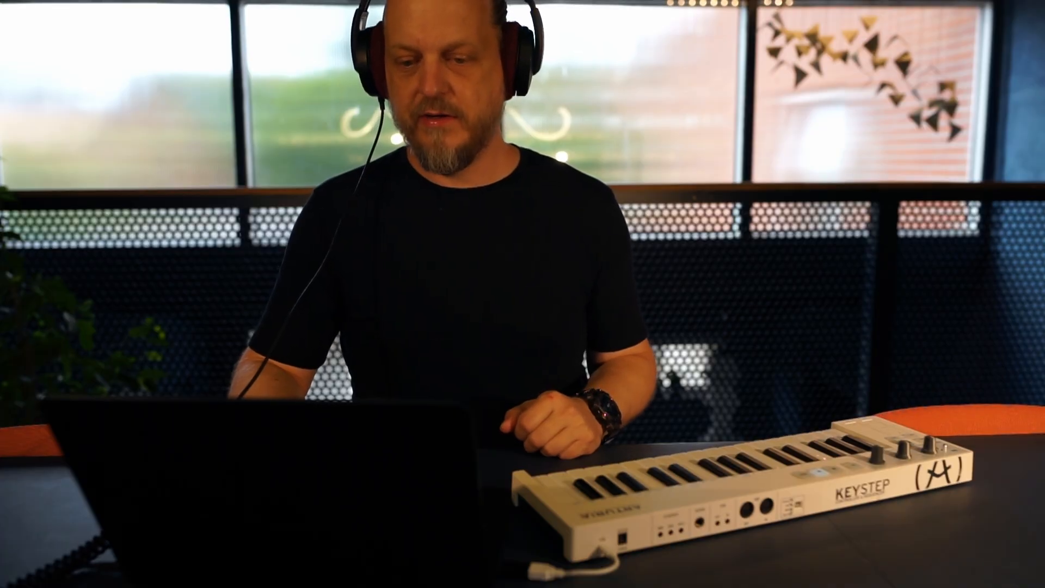
# - Raise the fourth and fifth points of the first segment's wave, and lower the partials offset to 0.500X
pyautogui.moveTo(365, 199); pyautogui.dragTo(366, 197)
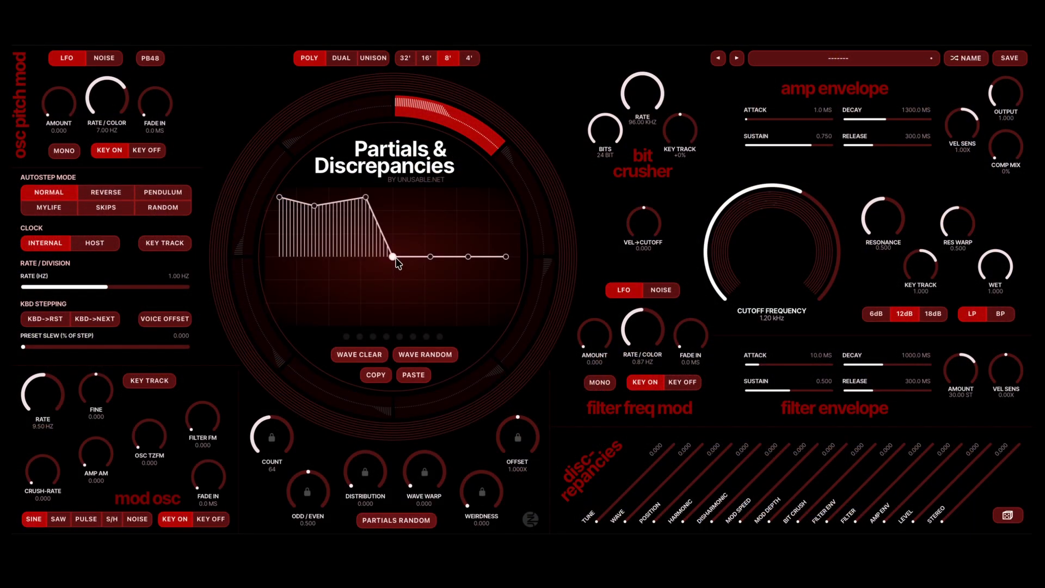
pyautogui.moveTo(393, 257); pyautogui.dragTo(400, 223)
pyautogui.moveTo(439, 256); pyautogui.dragTo(435, 225)
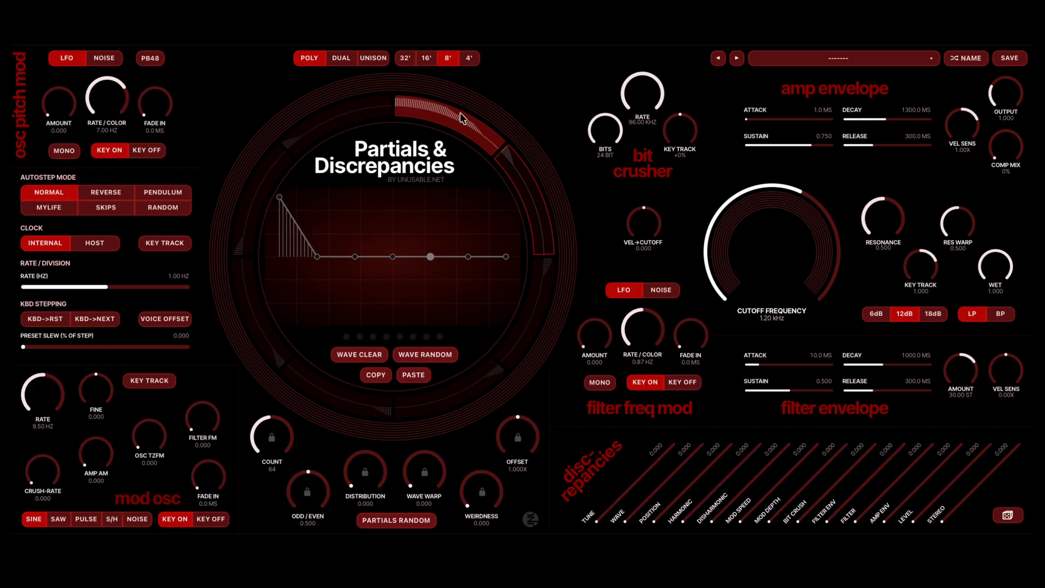
# - Paste the copied wave into the second segment and reset its offset to 1.000X
pyautogui.click(526, 195)
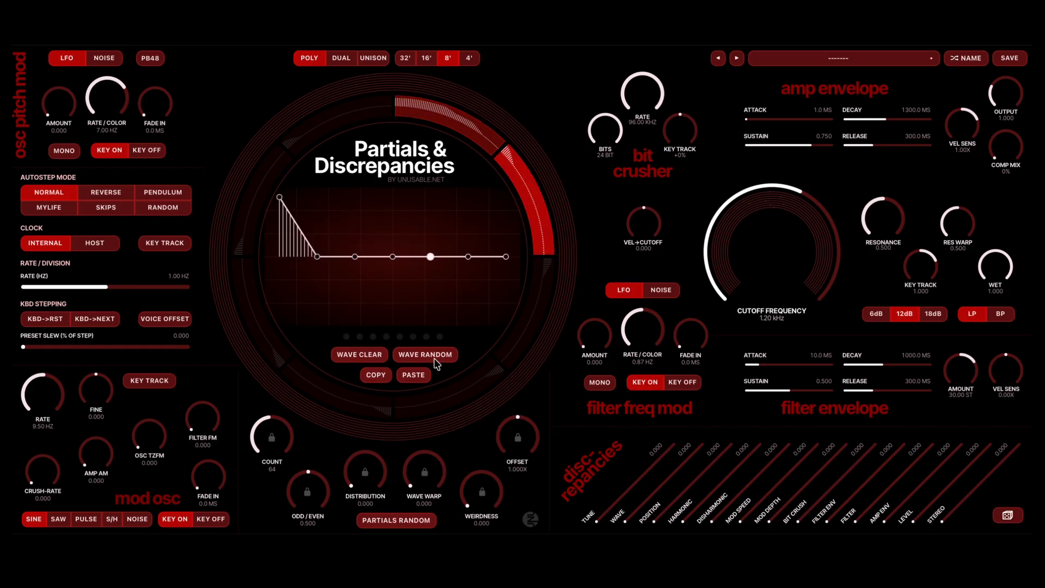
pyautogui.click(418, 375)
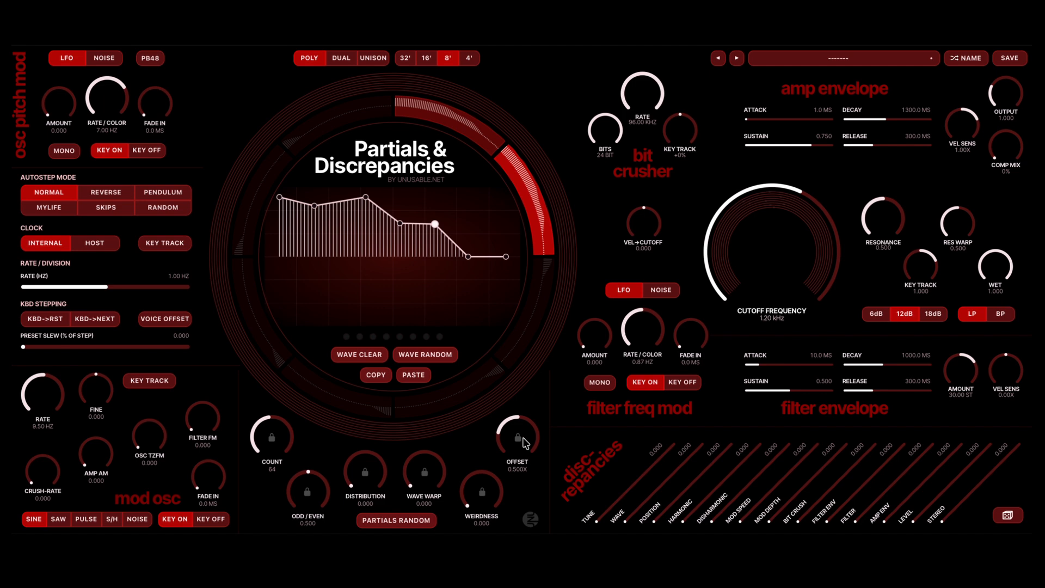
pyautogui.doubleClick(536, 436)
# - Enable keyboard stepping with reset and next, turn off the internal clock, and set the preset slew to 1332 ms
pyautogui.click(34, 324)
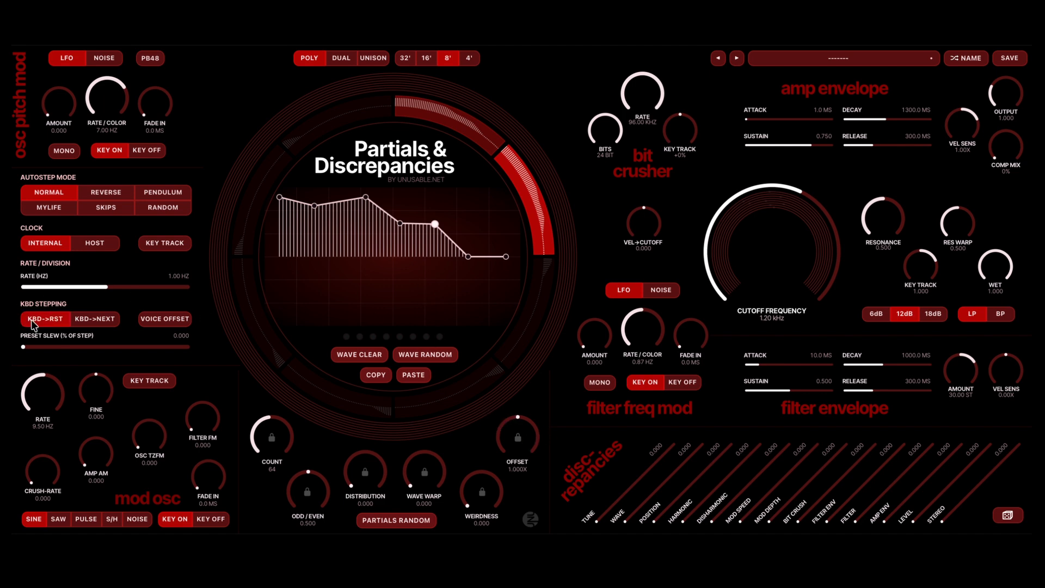
pyautogui.click(98, 322)
pyautogui.click(53, 245)
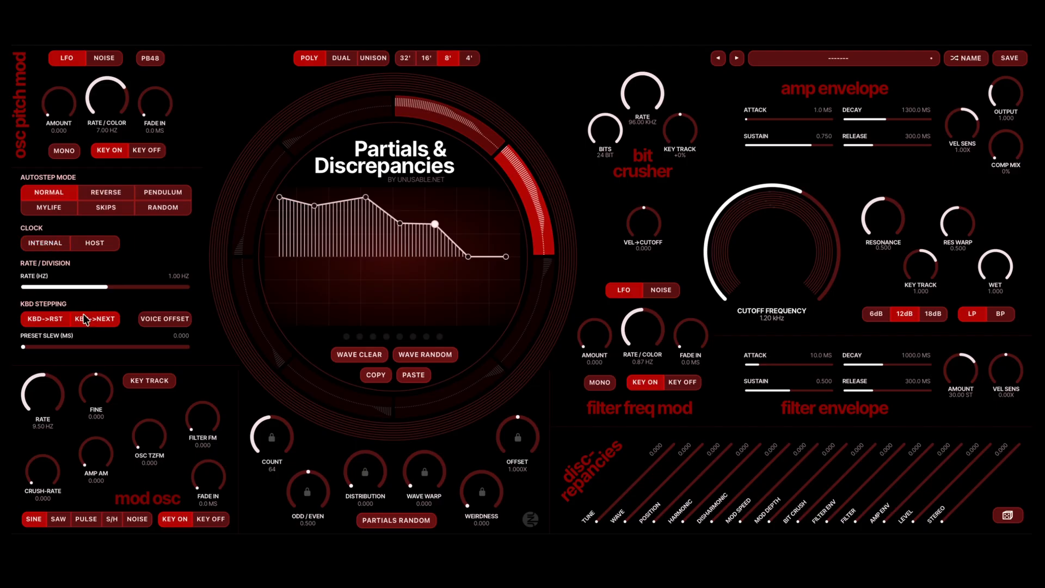
pyautogui.click(43, 347)
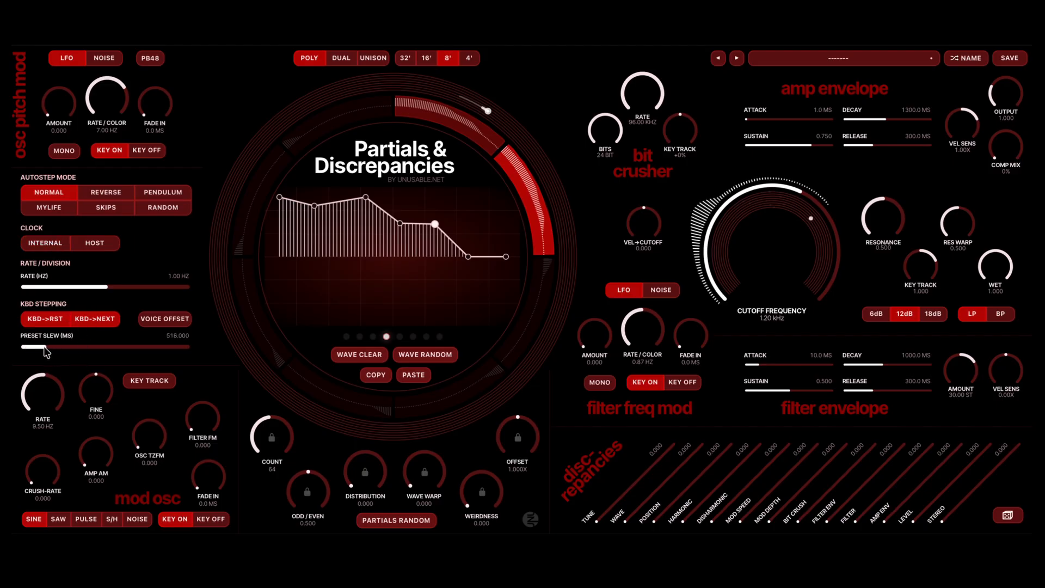
pyautogui.click(77, 350)
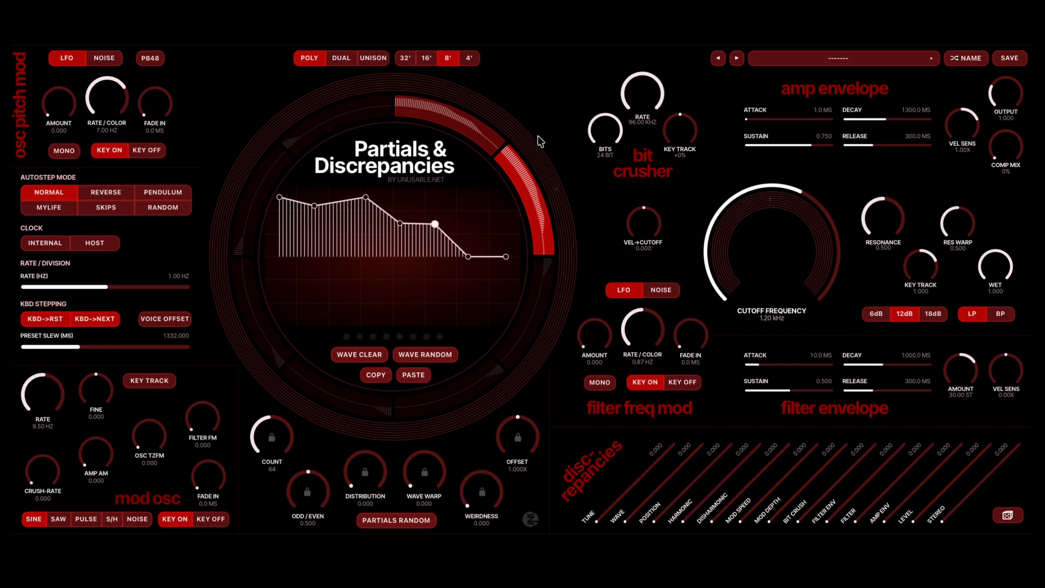
# - Reduce the first segment's partial count to 8, and return to the second segment
pyautogui.click(488, 135)
pyautogui.moveTo(268, 448); pyautogui.dragTo(267, 506)
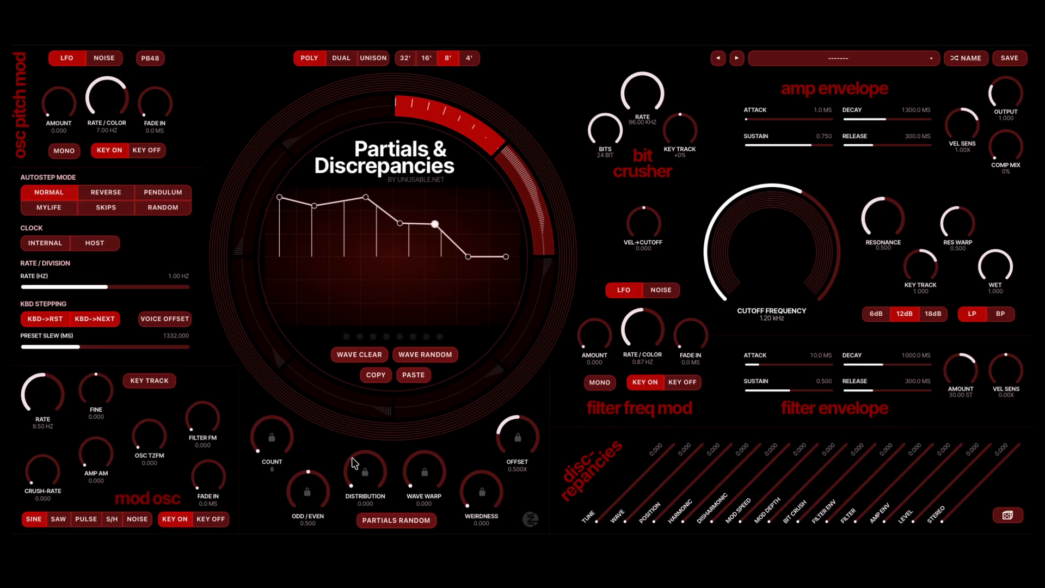
pyautogui.click(542, 203)
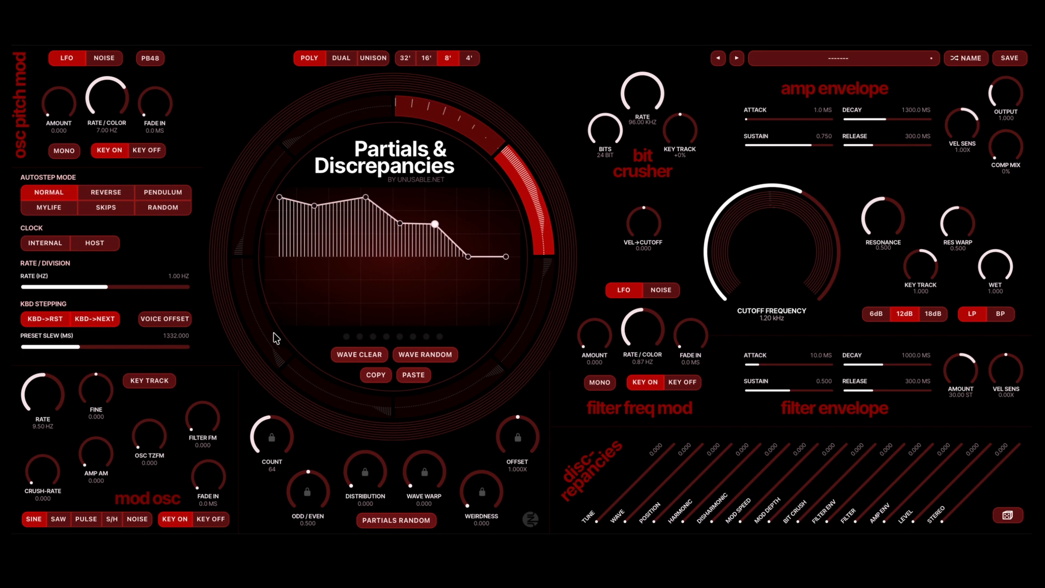
# - Enable voice offset for keyboard stepping, and try the random autostep mode before returning to normal
pyautogui.click(166, 320)
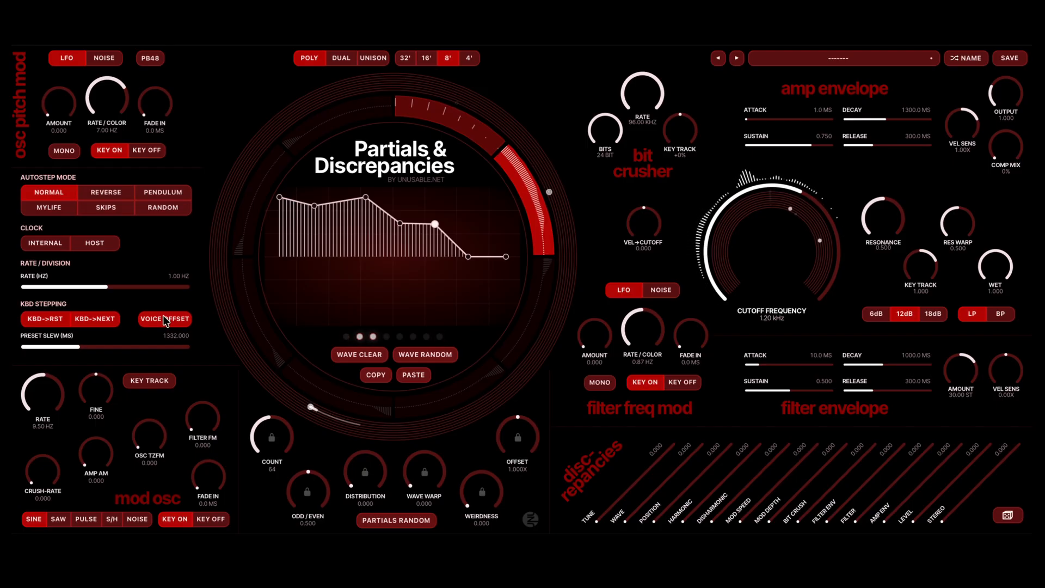
pyautogui.click(158, 210)
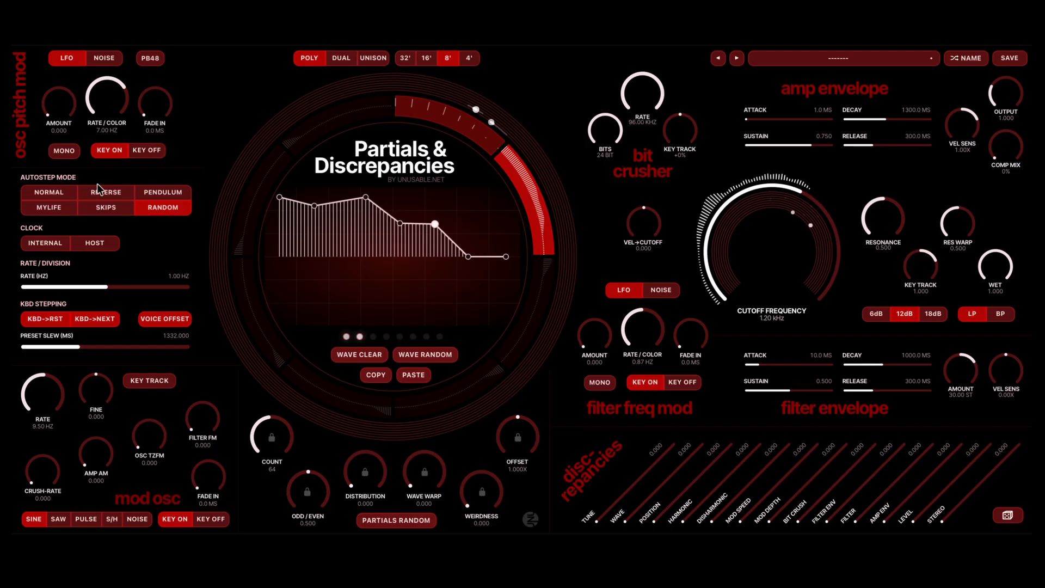
pyautogui.click(59, 193)
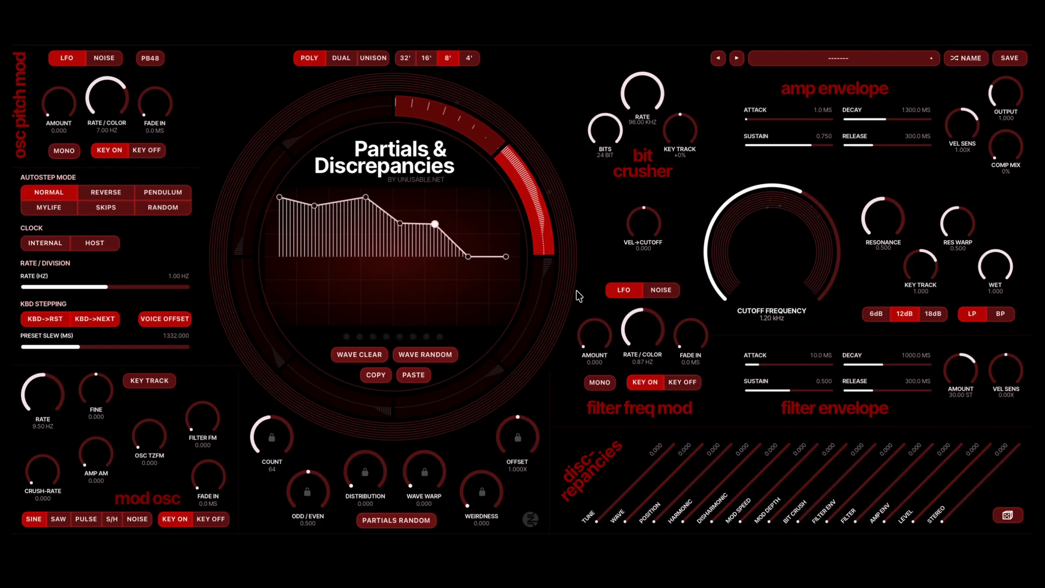
# - Paste the copied wave into the third segment, switch autostep to random mode, and set the segment's offset to 0.250X
pyautogui.click(543, 278)
pyautogui.click(413, 383)
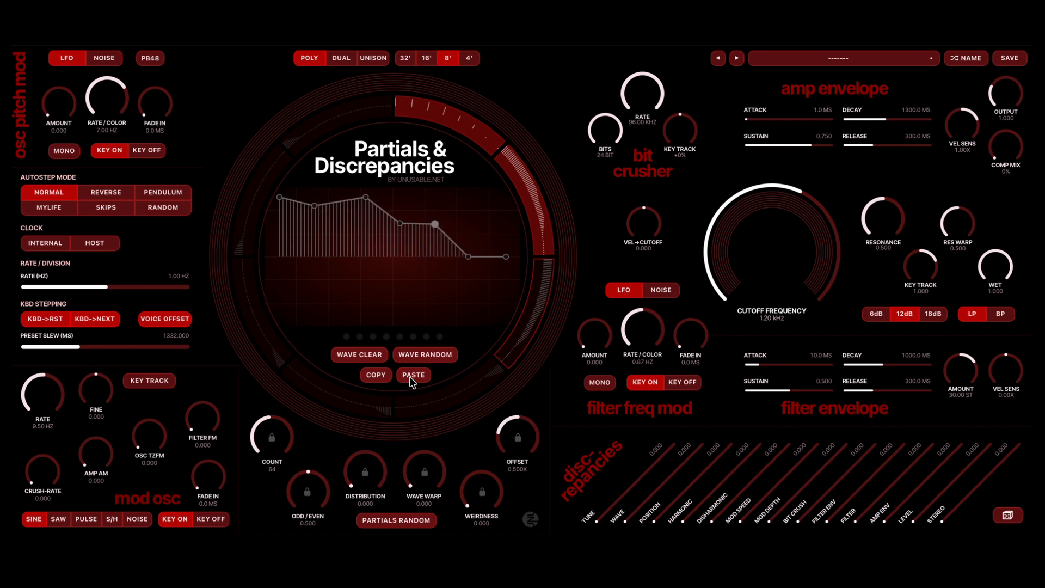
pyautogui.click(542, 324)
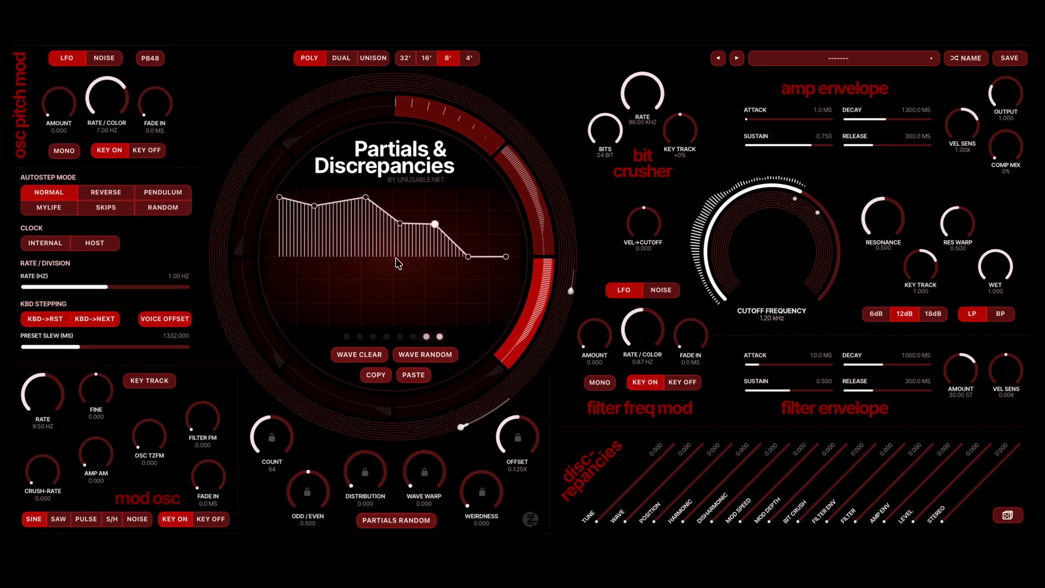
pyautogui.click(156, 208)
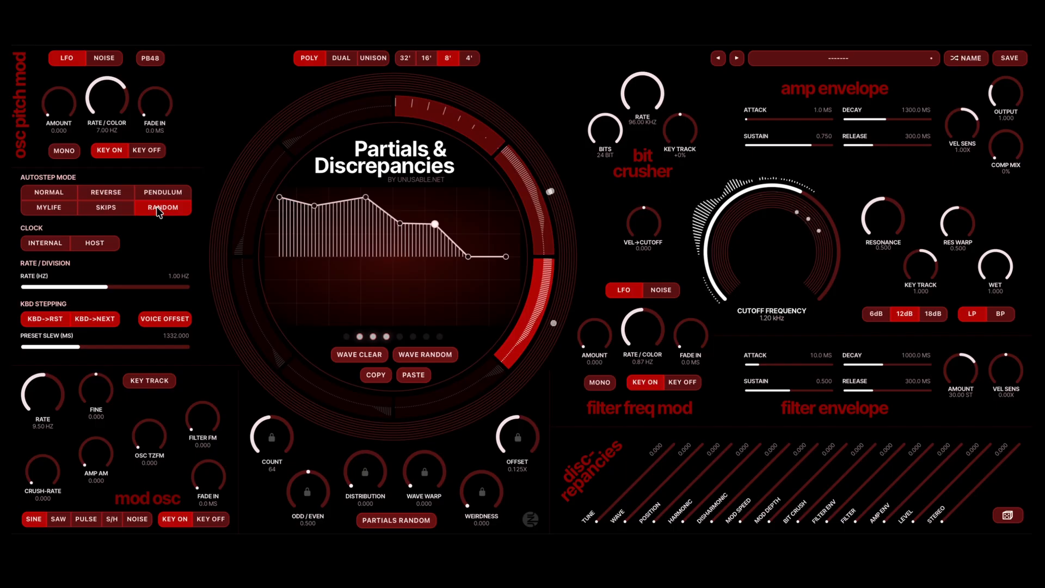
pyautogui.scroll(2, 498, 432)
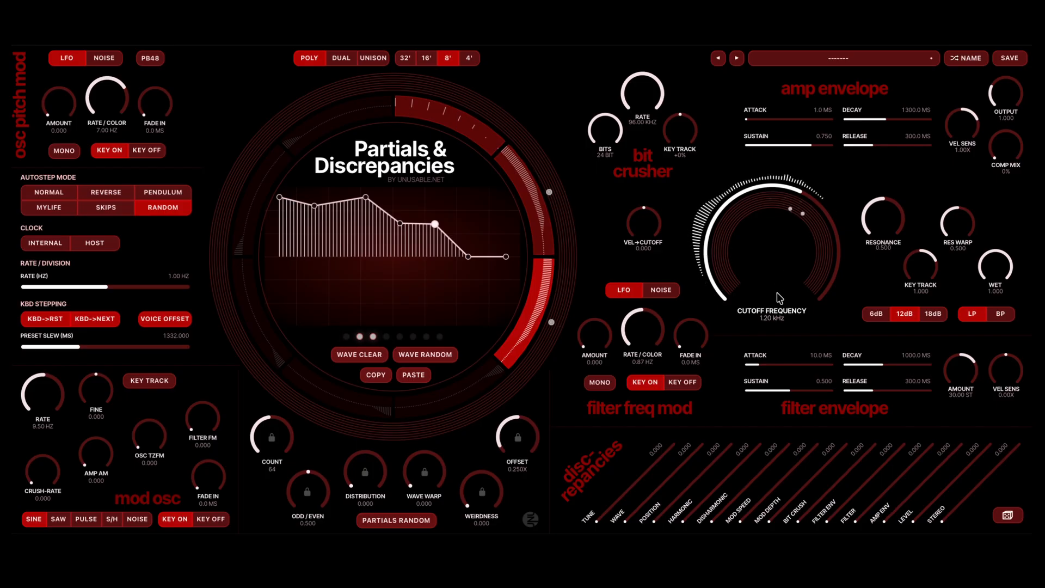
# - Set the key-tracked mod oscillator to 110 Hz with 4823 ms fade-in, oscillator TZFM 0.350, amp AM 0.896 and filter FM 0.783
pyautogui.moveTo(207, 482); pyautogui.dragTo(207, 469)
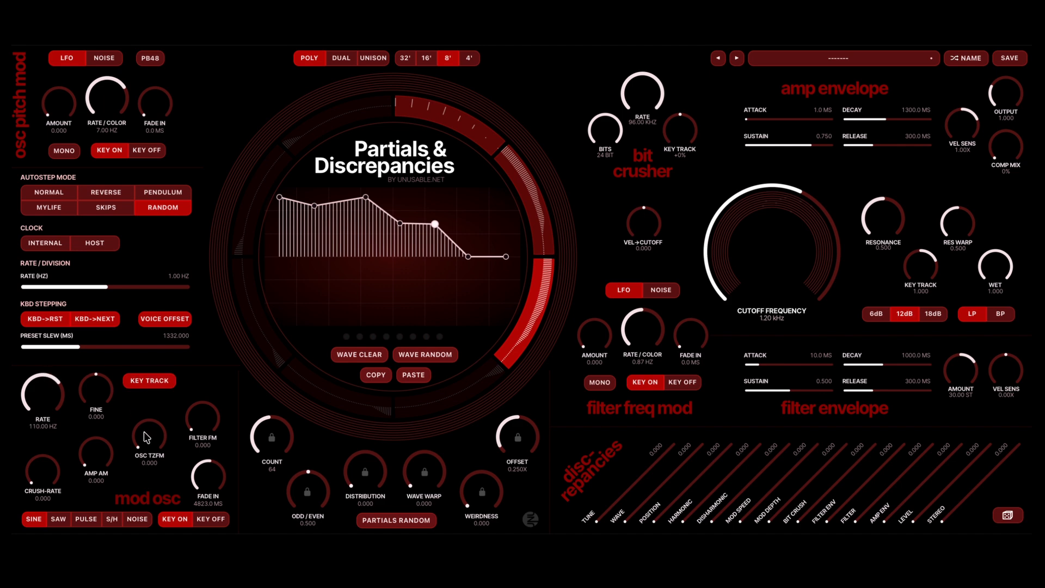
pyautogui.moveTo(144, 431); pyautogui.dragTo(229, 423)
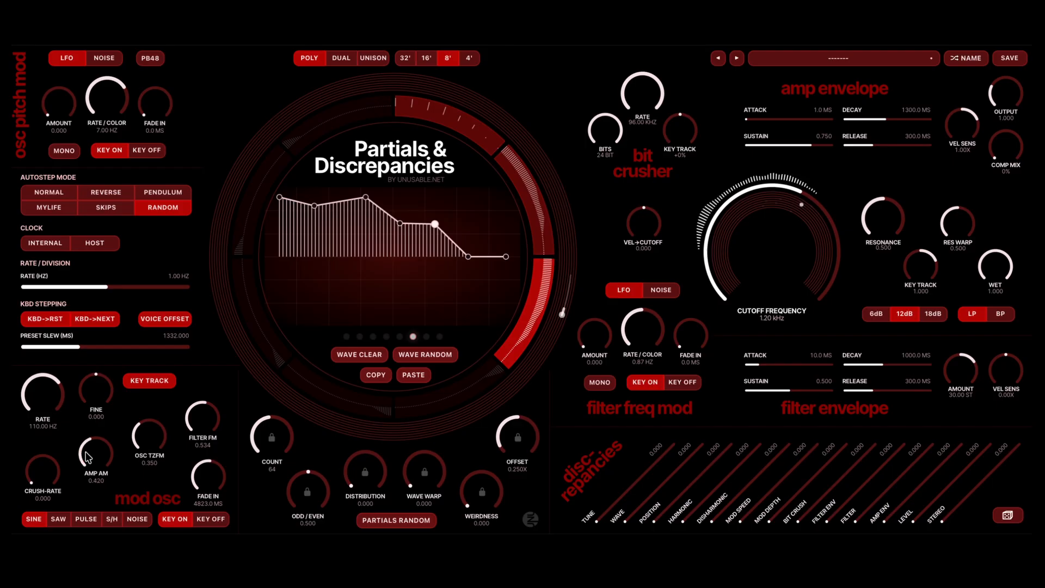
pyautogui.moveTo(87, 479); pyautogui.dragTo(86, 450)
pyautogui.moveTo(189, 423); pyautogui.dragTo(188, 416)
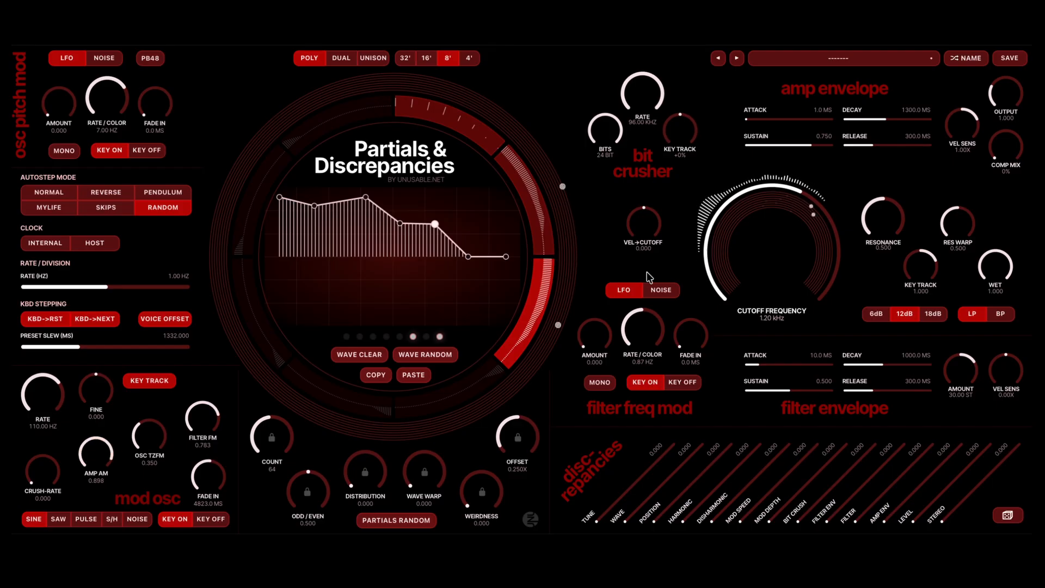
# - Raise the filter cutoff to 2.28 kHz, and set the amp envelope's attack to 726.3 ms and release to 3192.1 ms
pyautogui.moveTo(791, 216); pyautogui.dragTo(791, 220)
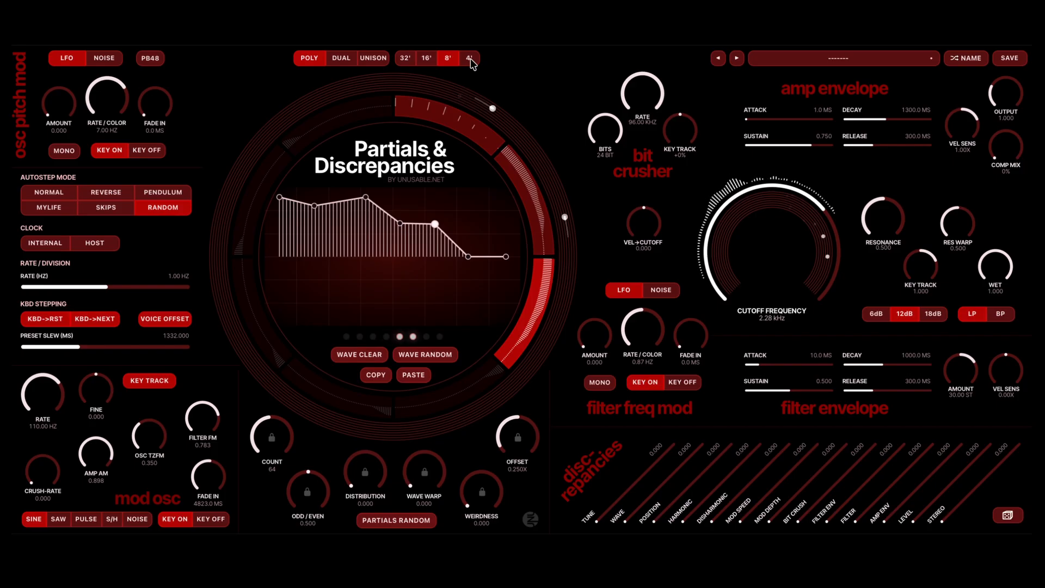
pyautogui.click(787, 119)
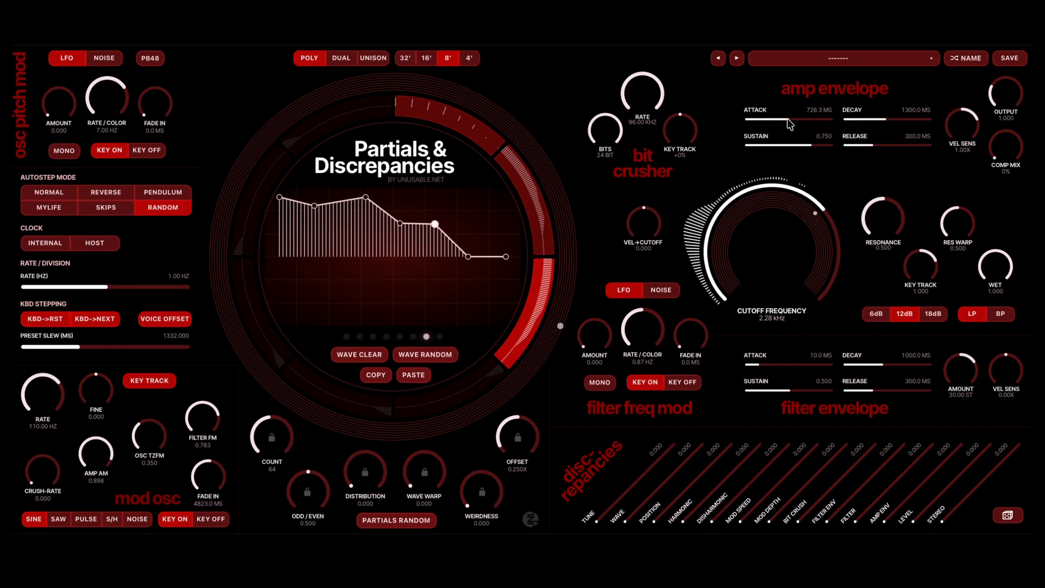
pyautogui.click(899, 145)
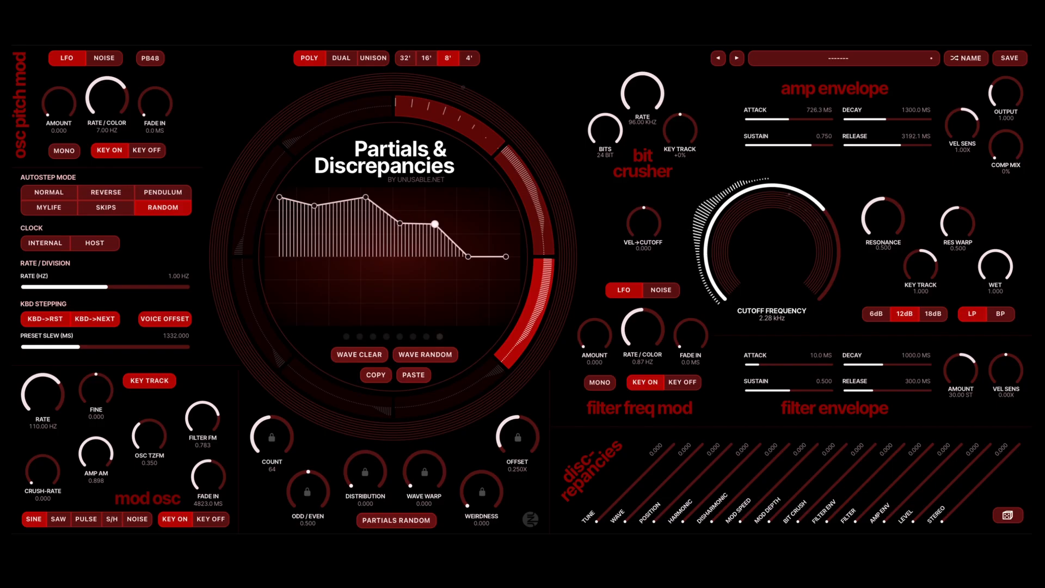
pyautogui.press('Escape')
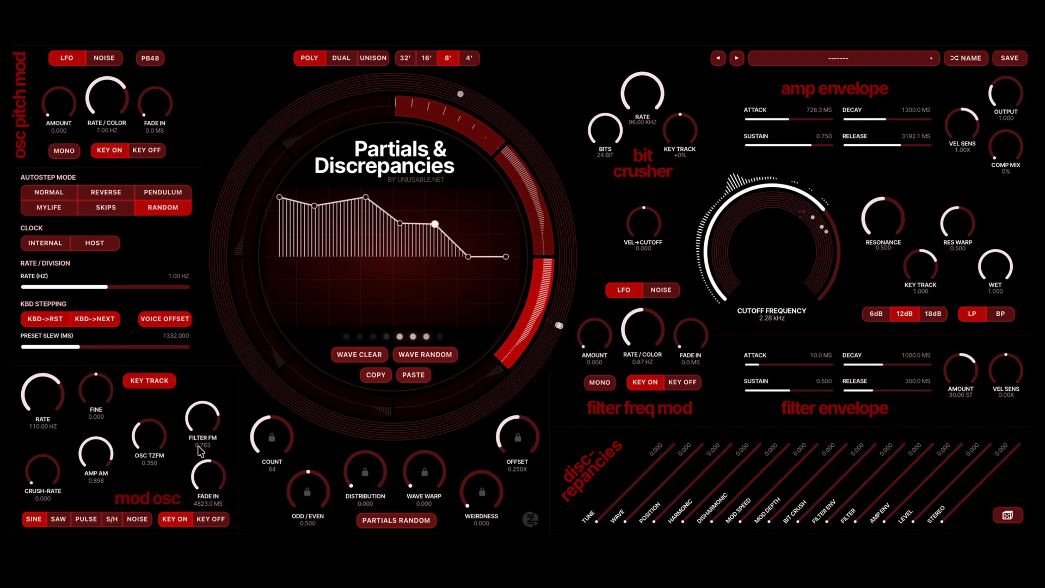
# - Set the third segment's partial count to 128, distribution to 1.039 and odd/even balance to 0.656
pyautogui.scroll(7, 257, 428)
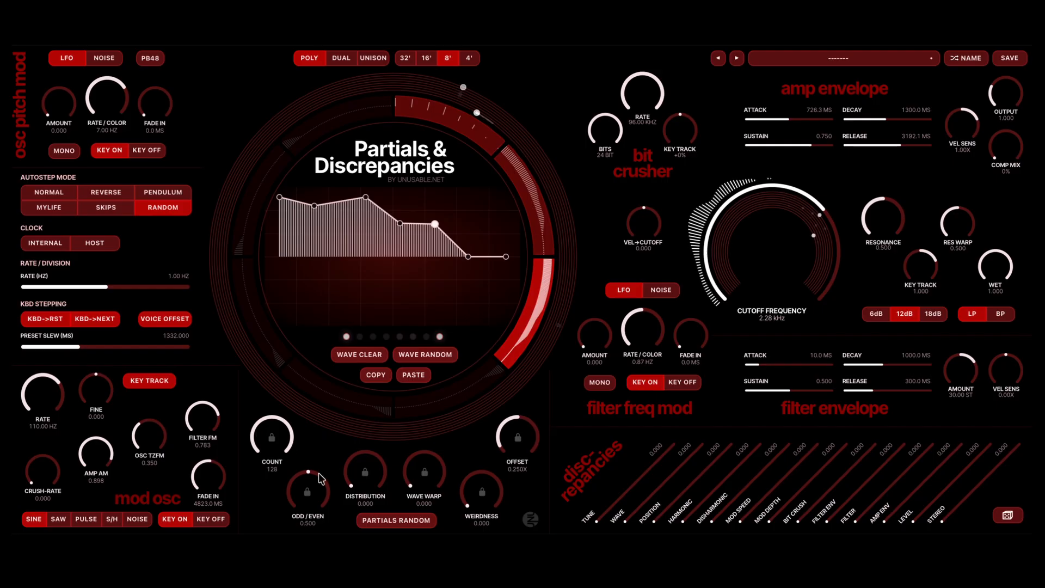
pyautogui.scroll(5, 354, 468)
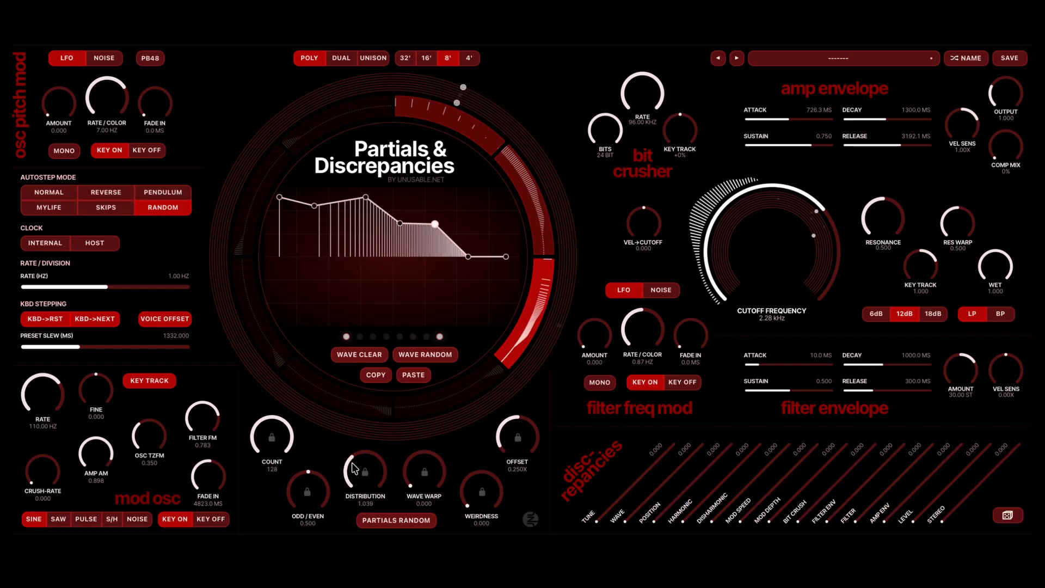
pyautogui.scroll(3, 317, 488)
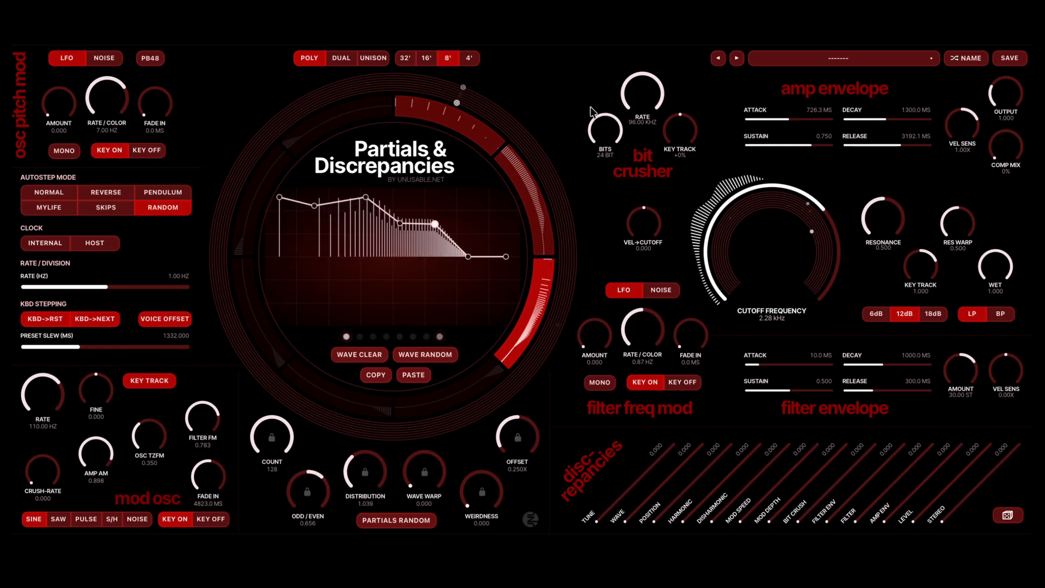
# - Set the second segment's wave warp to 0.247
pyautogui.click(522, 189)
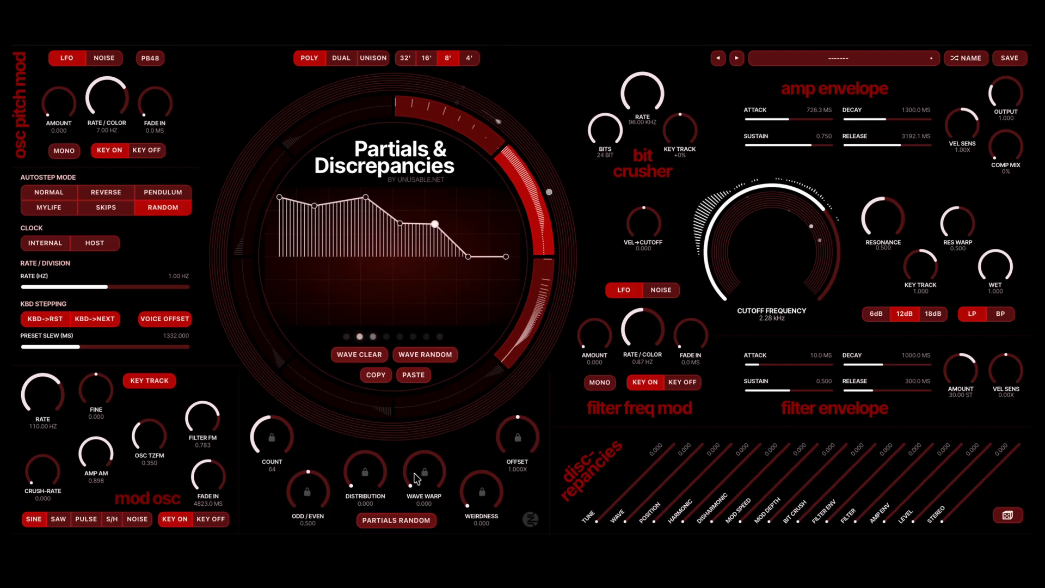
pyautogui.scroll(3, 417, 477)
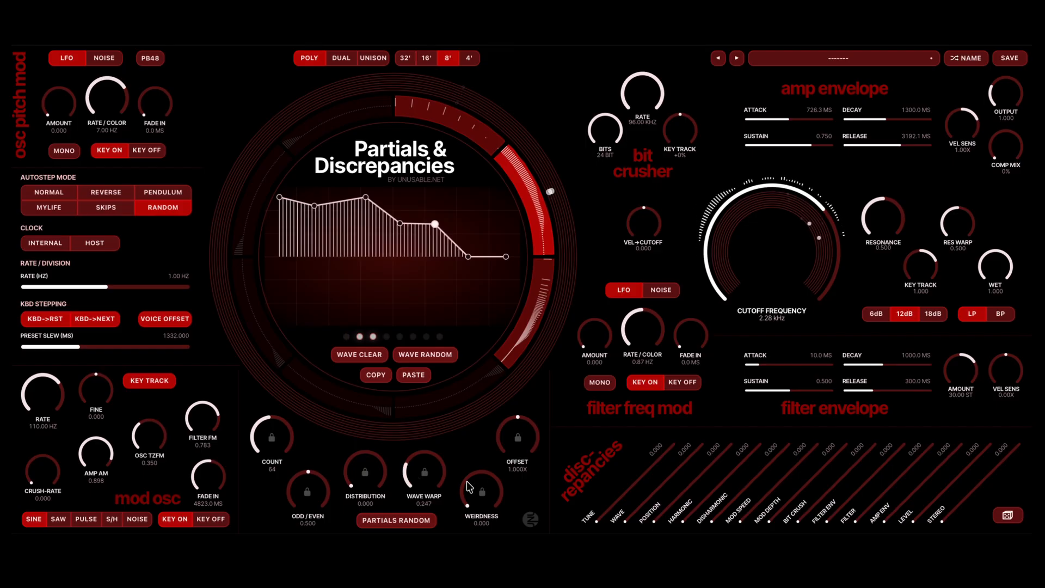